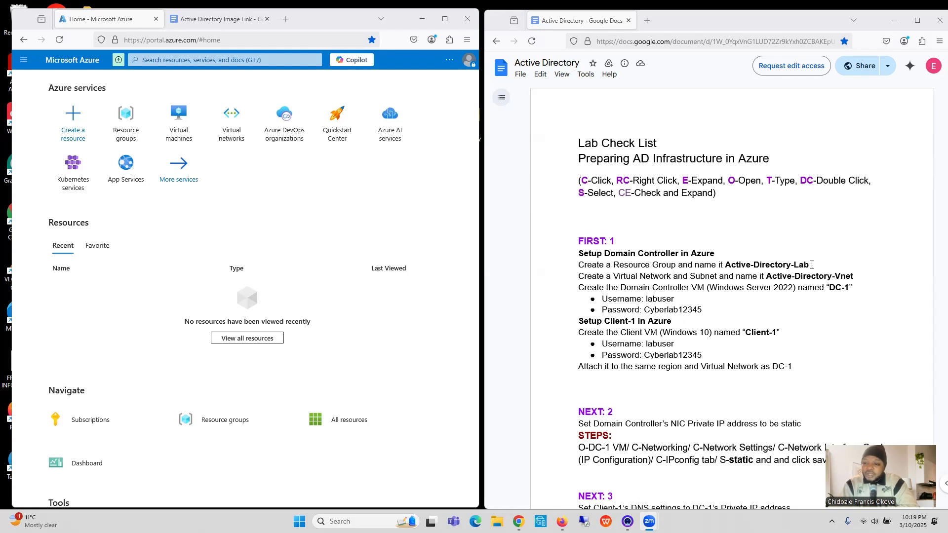
Step: Create a resource group with the checklist name Active-Directory-Lab in Azure subscription 1, region (US) East US 2
{"action": "left_click_drag", "start_coordinate": [809, 265], "coordinate": [727, 265]}
{"action": "key", "text": "ctrl+c"}
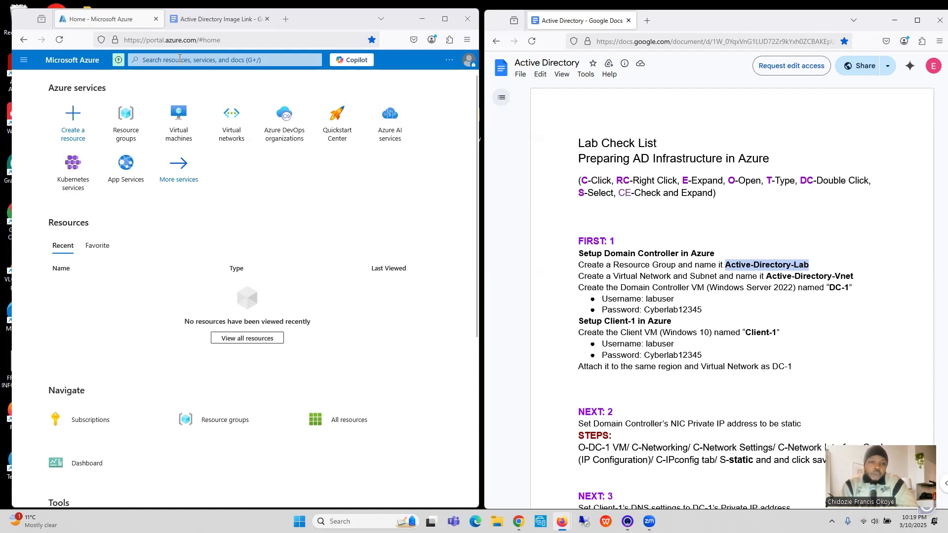
{"action": "left_click", "coordinate": [182, 61]}
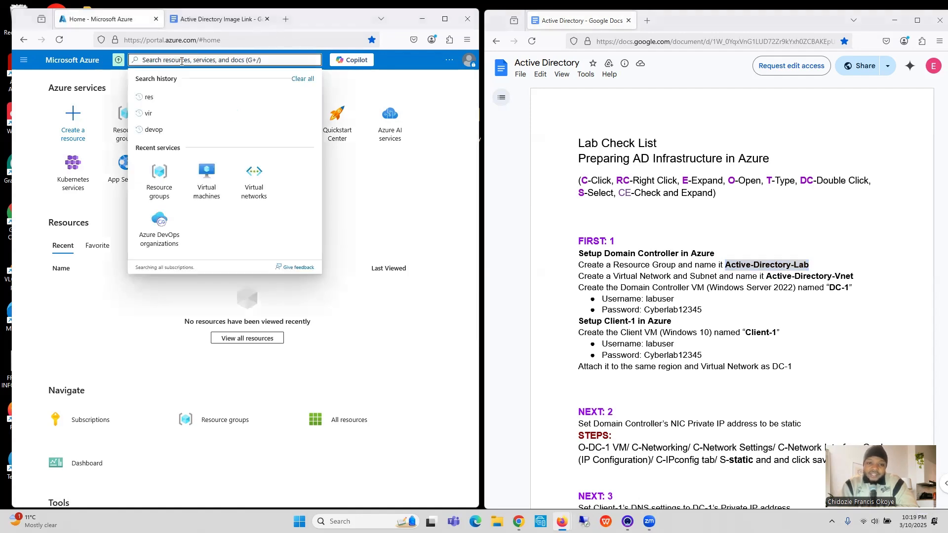
{"action": "type", "text": "res"}
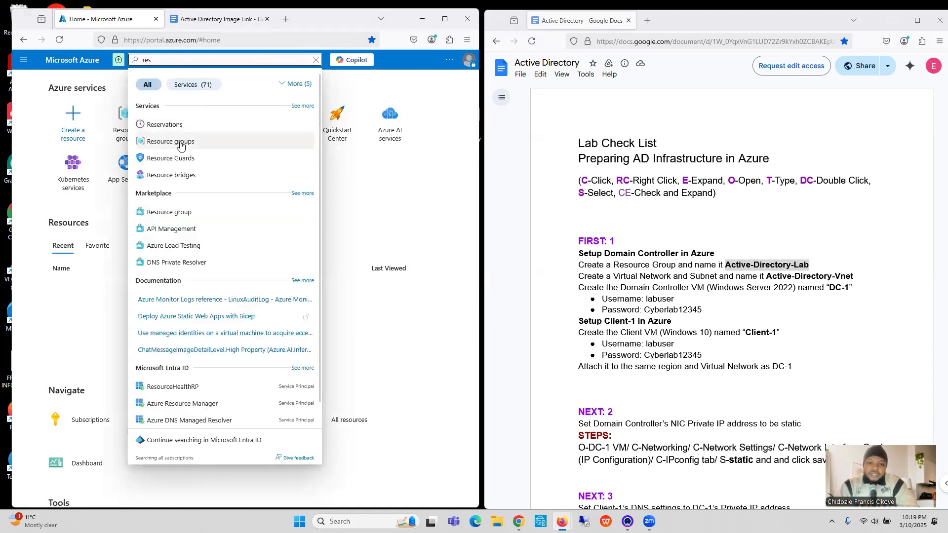
{"action": "left_click", "coordinate": [181, 143]}
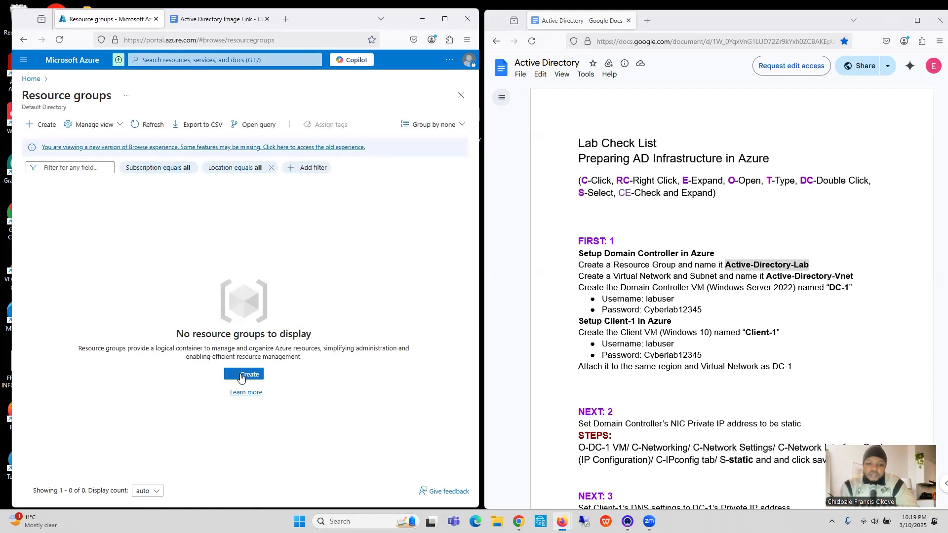
{"action": "left_click", "coordinate": [241, 377]}
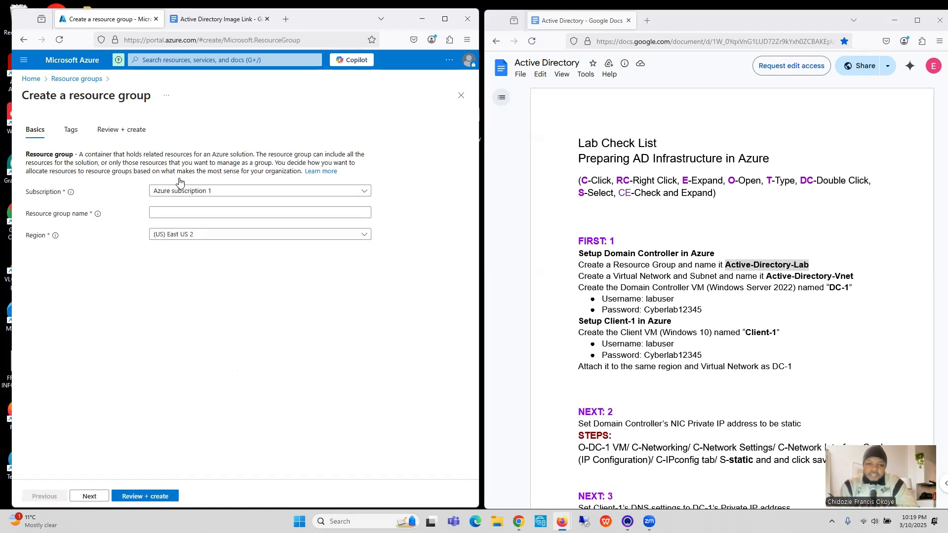
{"action": "left_click", "coordinate": [181, 211]}
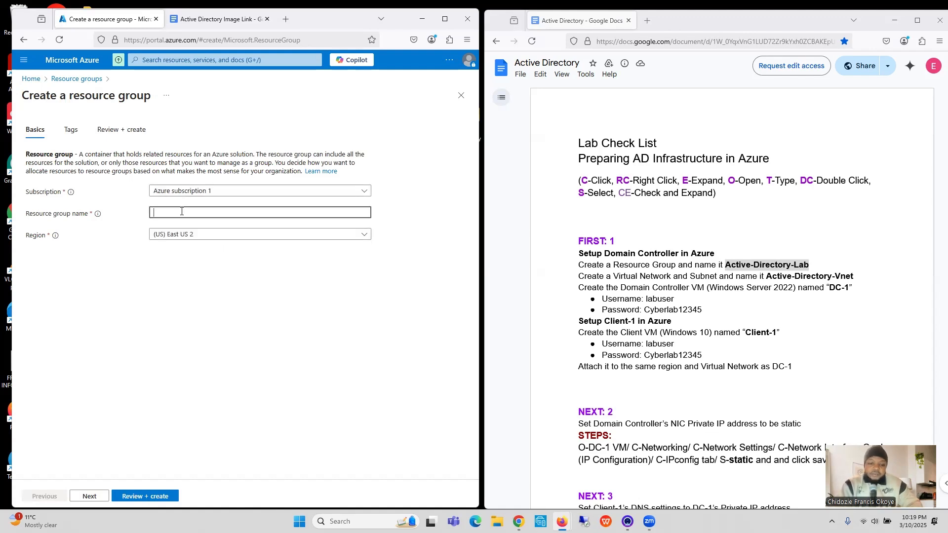
{"action": "key", "text": "ctrl+v"}
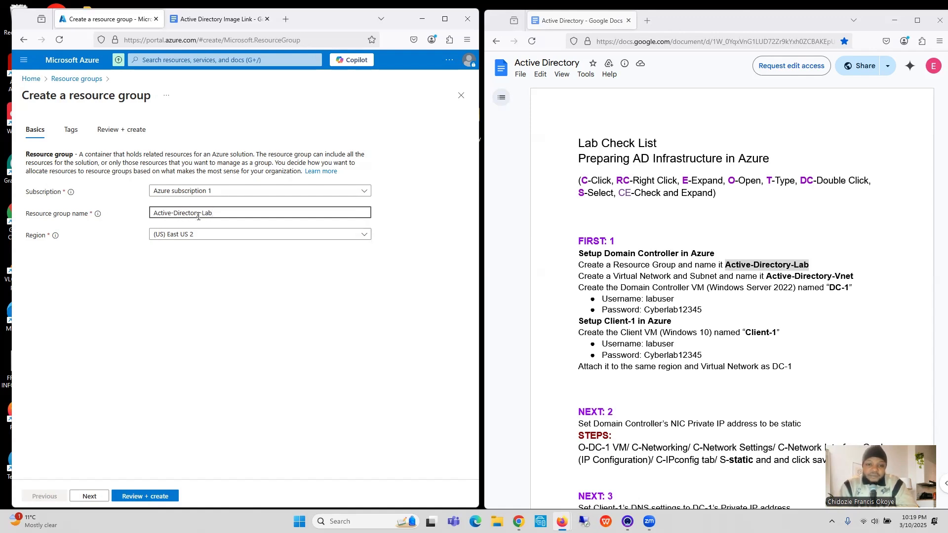
{"action": "left_click", "coordinate": [198, 234]}
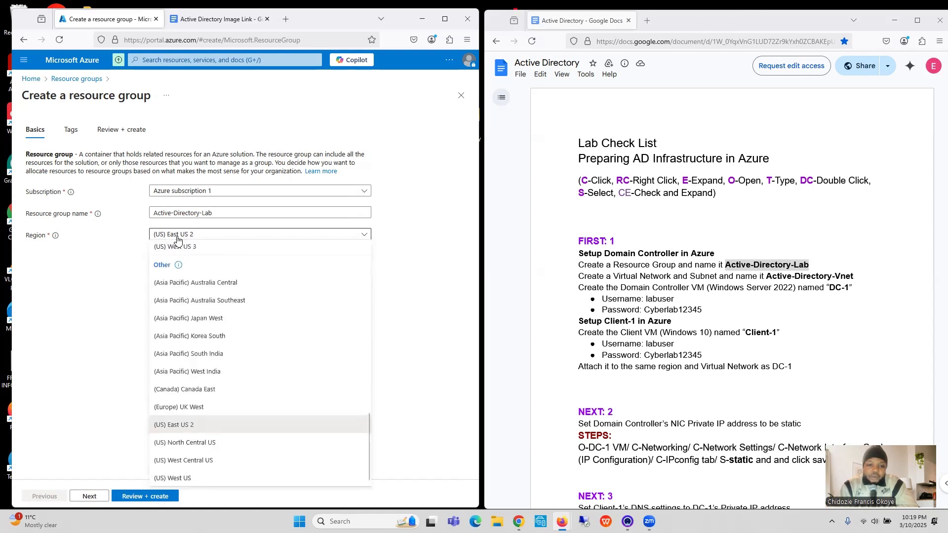
{"action": "left_click", "coordinate": [185, 430]}
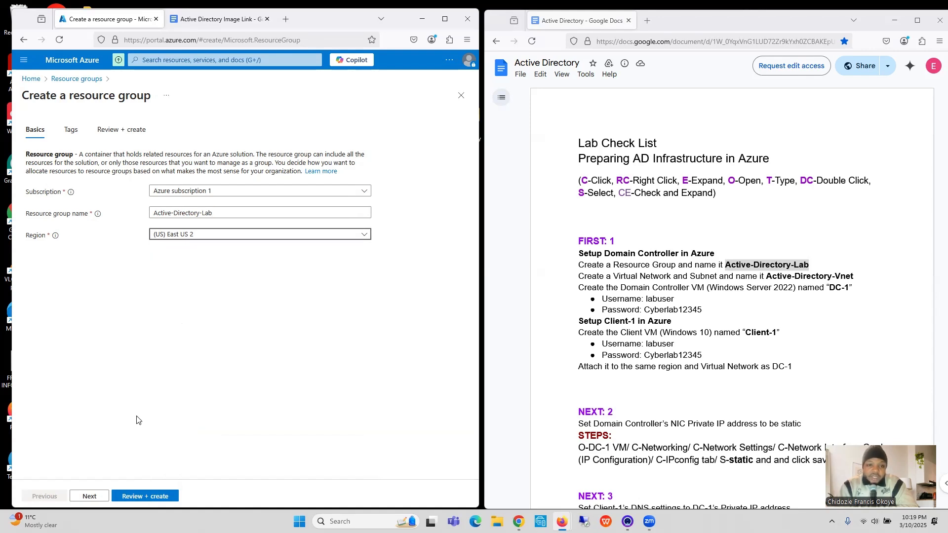
{"action": "left_click", "coordinate": [140, 497]}
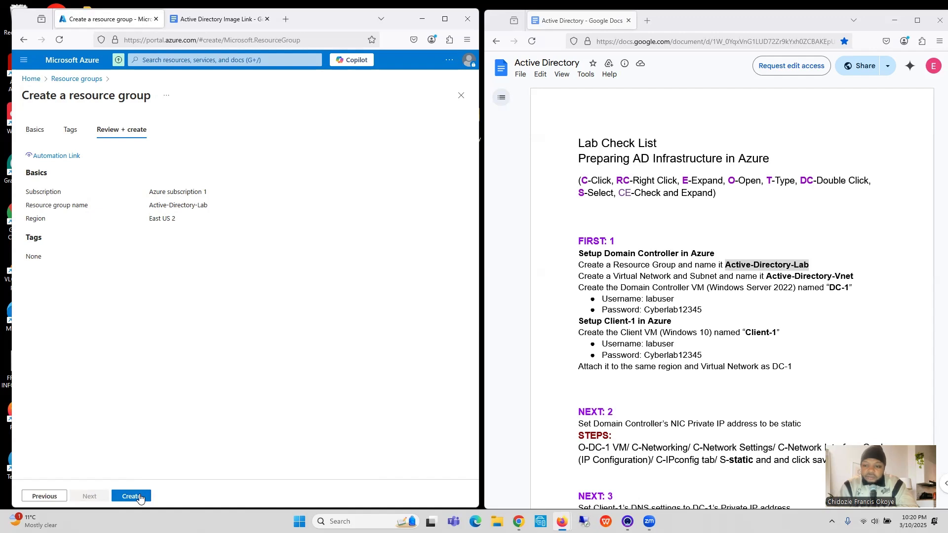
{"action": "left_click", "coordinate": [140, 496]}
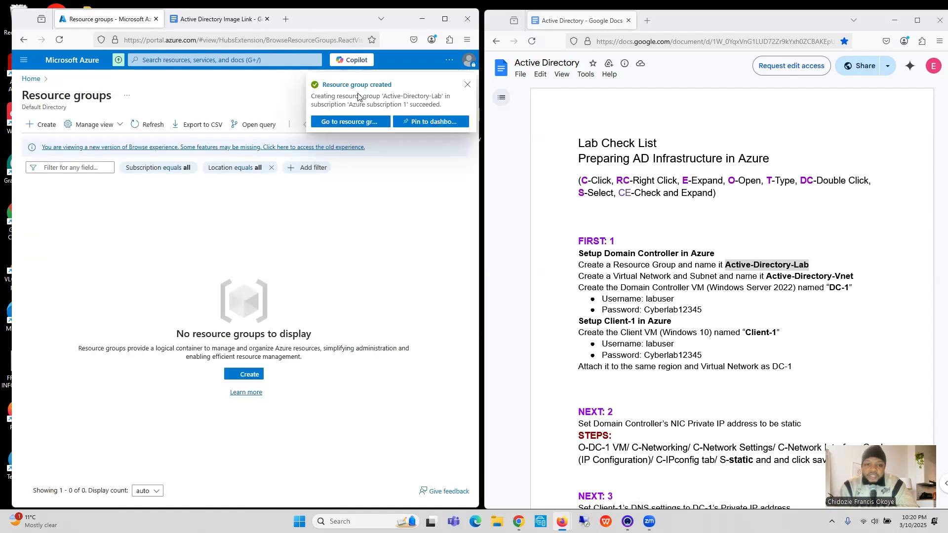
Step: Reopen the resource groups list and reload it to check for the new Active-Directory-Lab group
{"action": "left_click", "coordinate": [213, 62]}
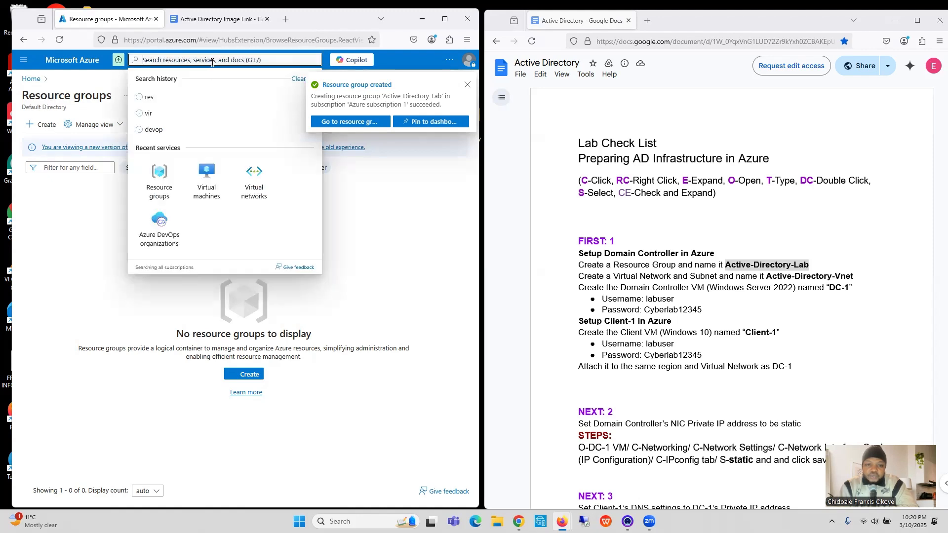
{"action": "left_click", "coordinate": [171, 98]}
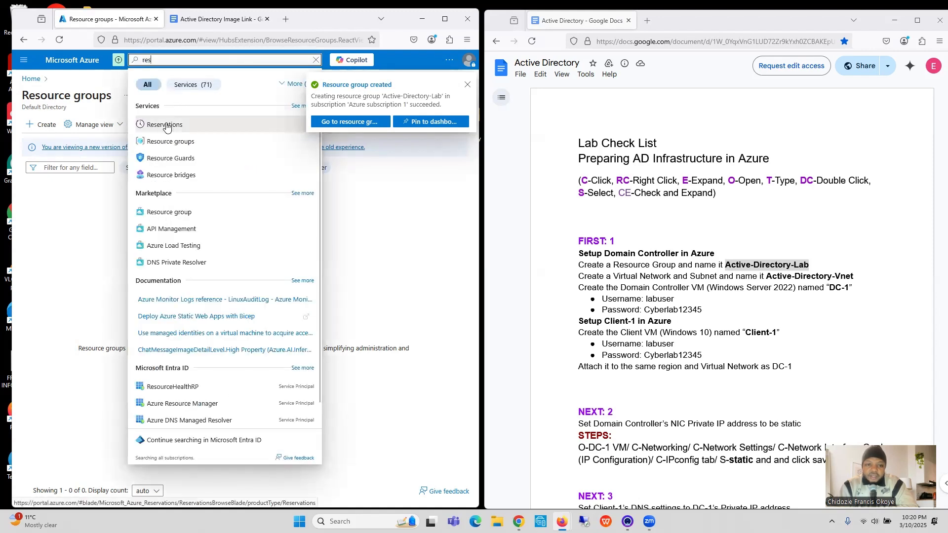
{"action": "left_click", "coordinate": [170, 141]}
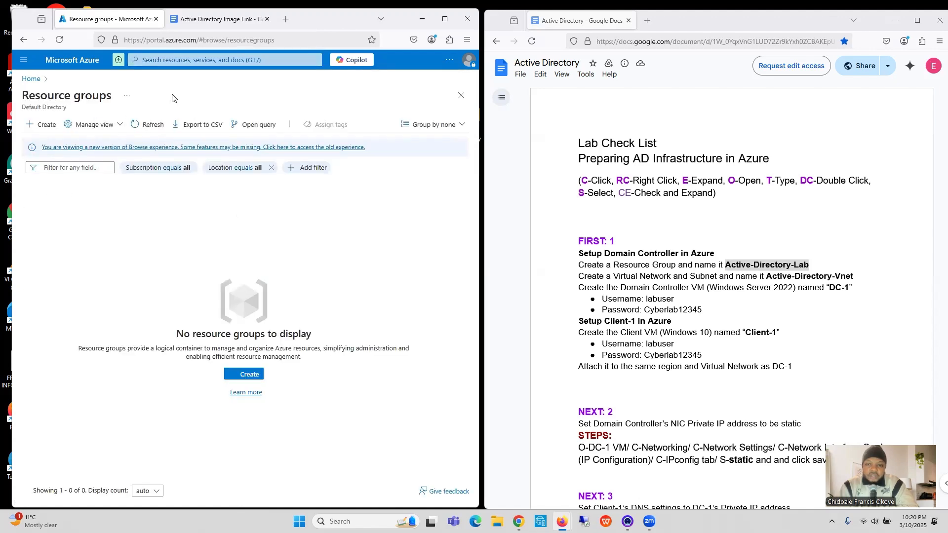
{"action": "left_click", "coordinate": [59, 39]}
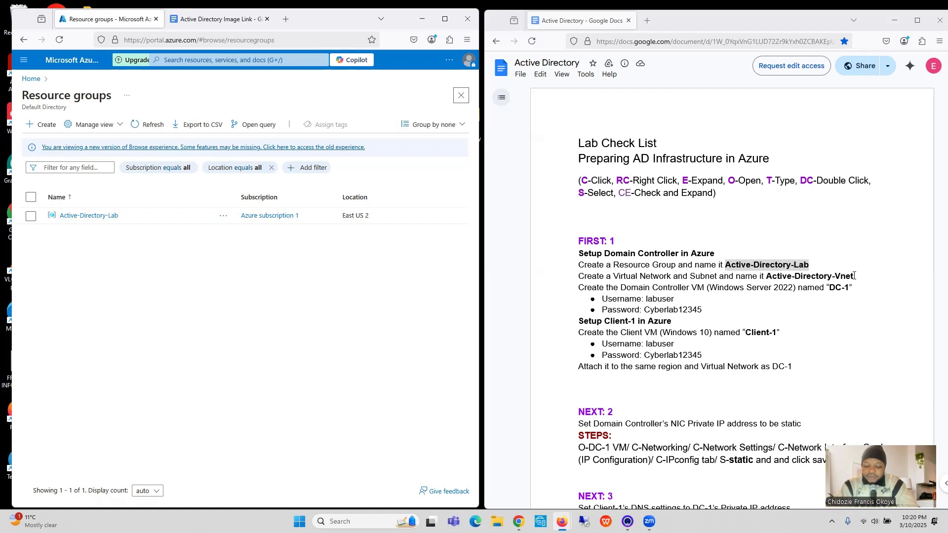
Step: Create a virtual network with the checklist name Active-Directory-Vnet in the Active-Directory-Lab resource group, keeping the default settings
{"action": "left_click_drag", "start_coordinate": [854, 276], "coordinate": [766, 277]}
{"action": "key", "text": "ctrl+c"}
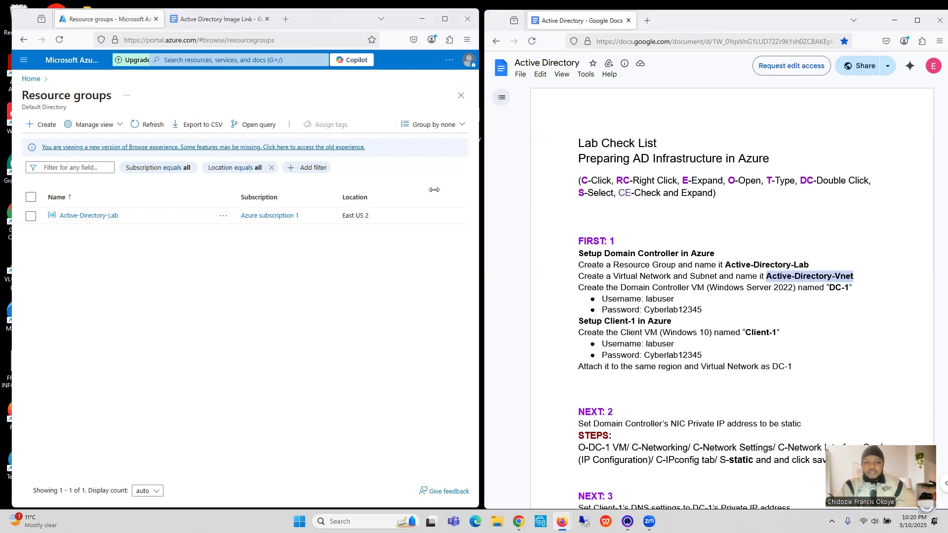
{"action": "left_click", "coordinate": [248, 61]}
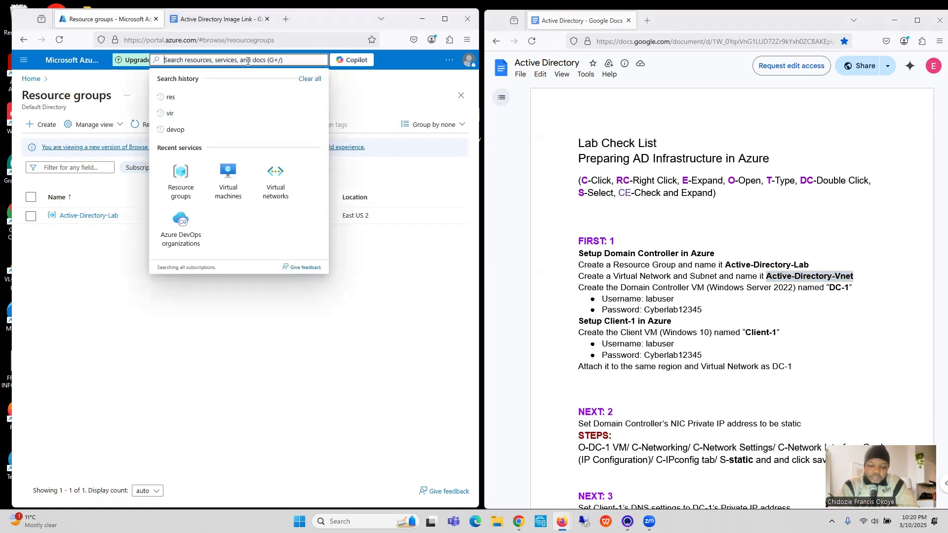
{"action": "type", "text": "vi"}
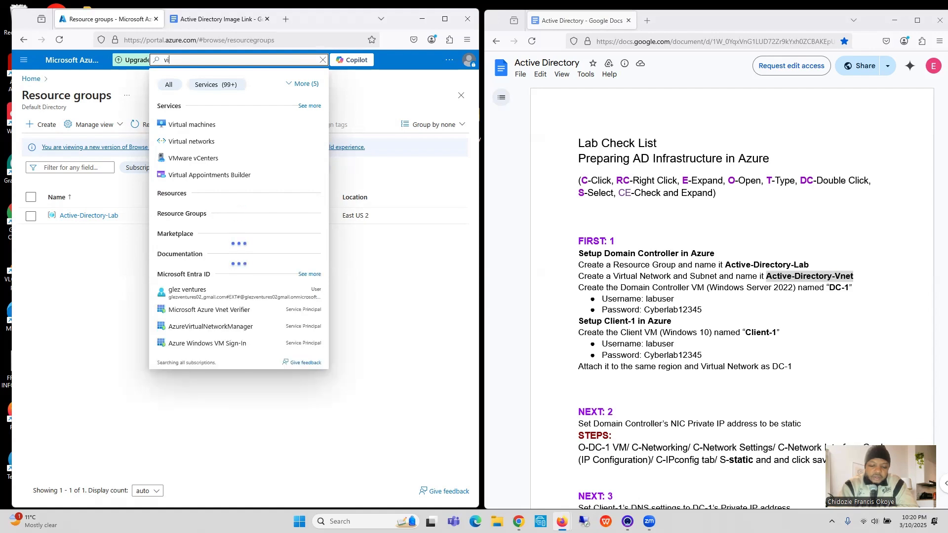
{"action": "type", "text": "r"}
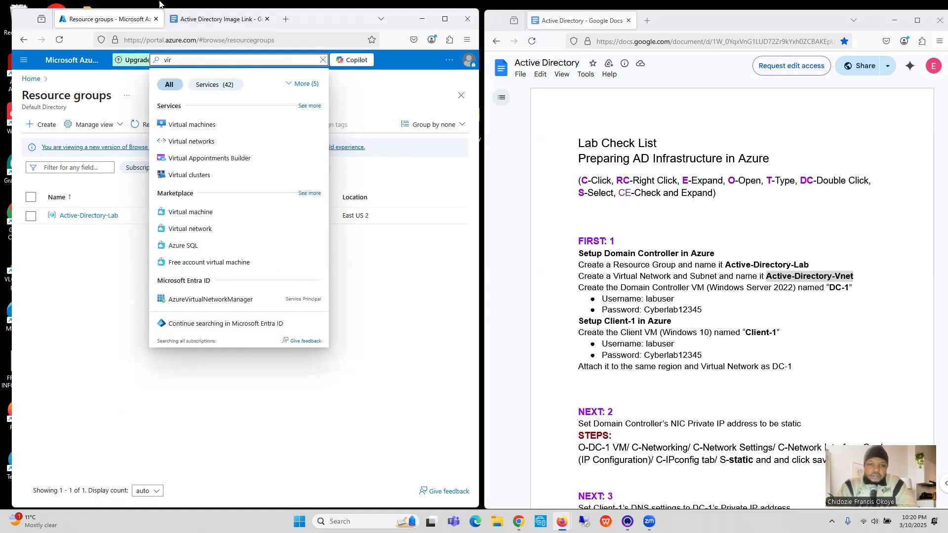
{"action": "left_click", "coordinate": [191, 142]}
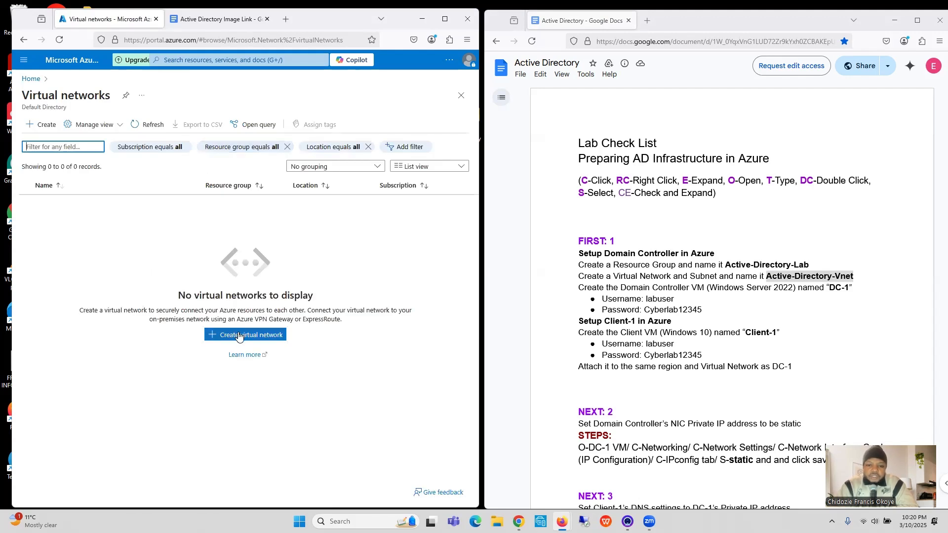
{"action": "left_click", "coordinate": [239, 335]}
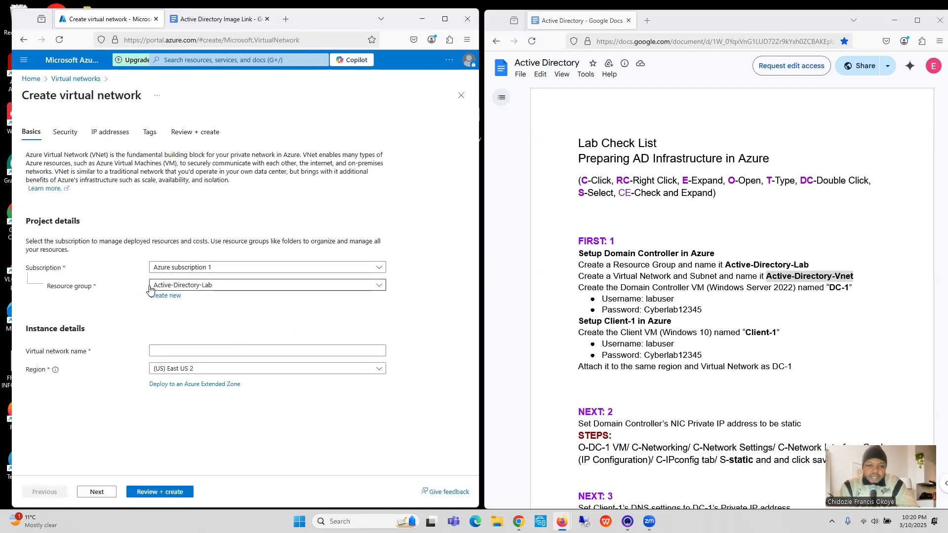
{"action": "left_click", "coordinate": [214, 289]}
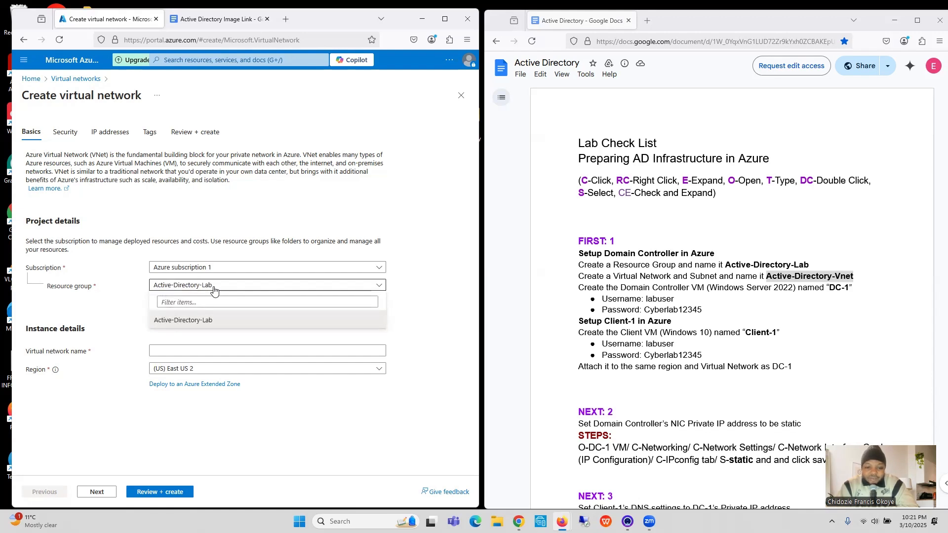
{"action": "left_click", "coordinate": [210, 322]}
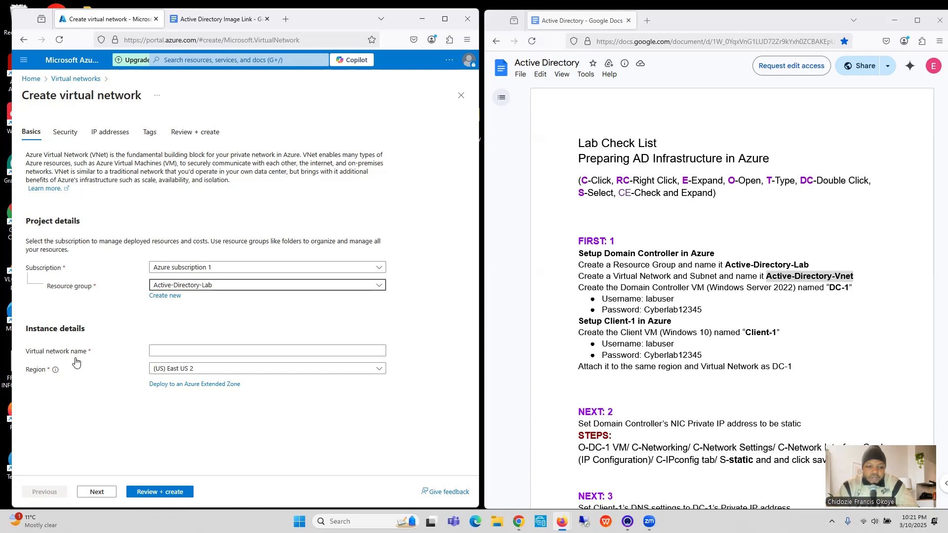
{"action": "left_click", "coordinate": [168, 350]}
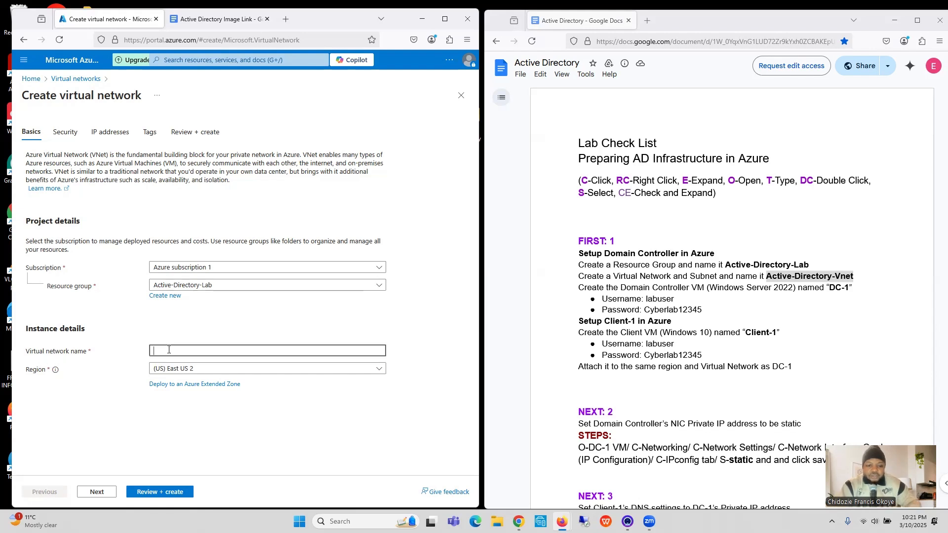
{"action": "key", "text": "ctrl+v"}
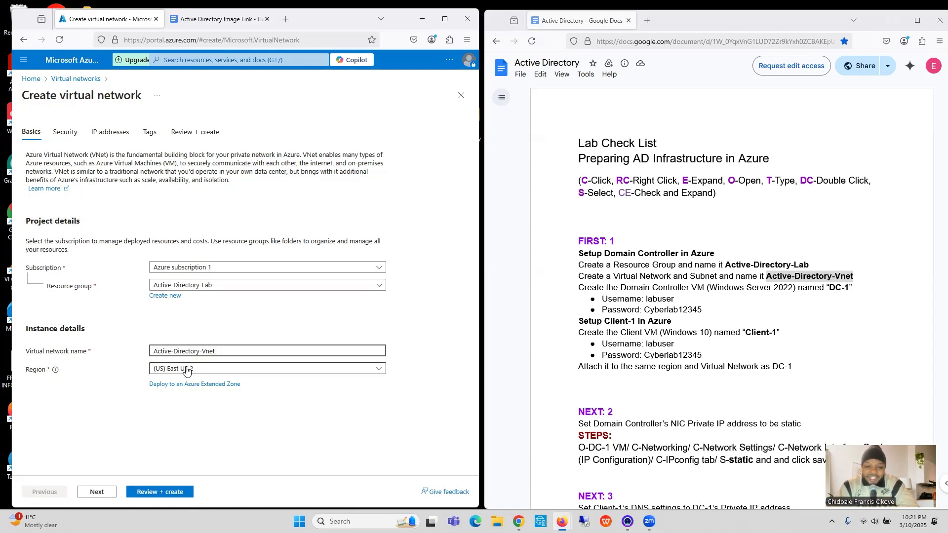
{"action": "left_click", "coordinate": [160, 492]}
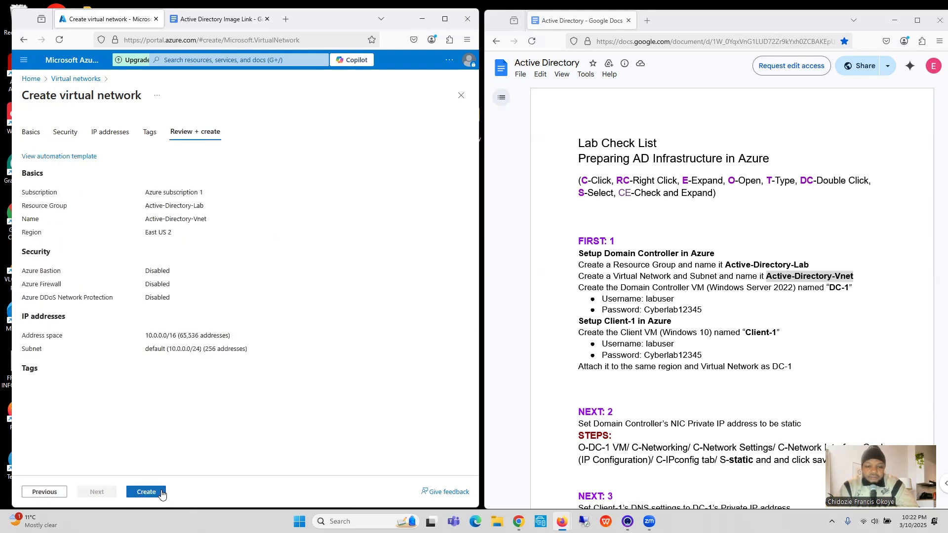
{"action": "left_click", "coordinate": [161, 492]}
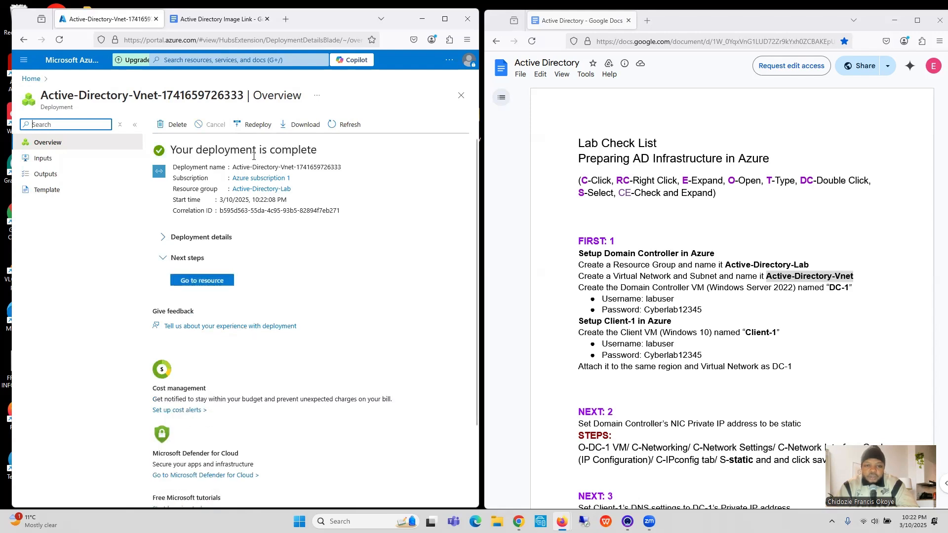
Step: Reload the portal page and open the virtual networks list to check for Active-Directory-Vnet
{"action": "left_click", "coordinate": [58, 41]}
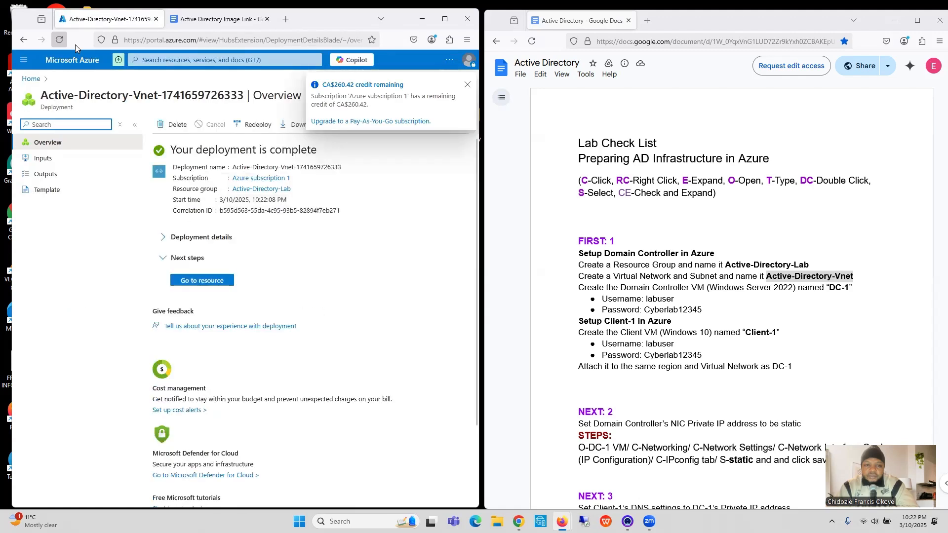
{"action": "left_click", "coordinate": [165, 60]}
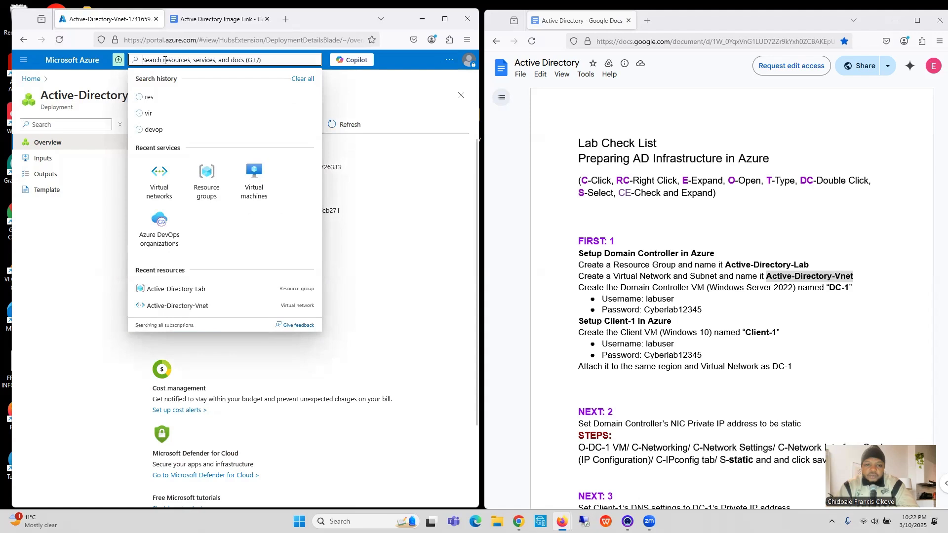
{"action": "type", "text": "vir"}
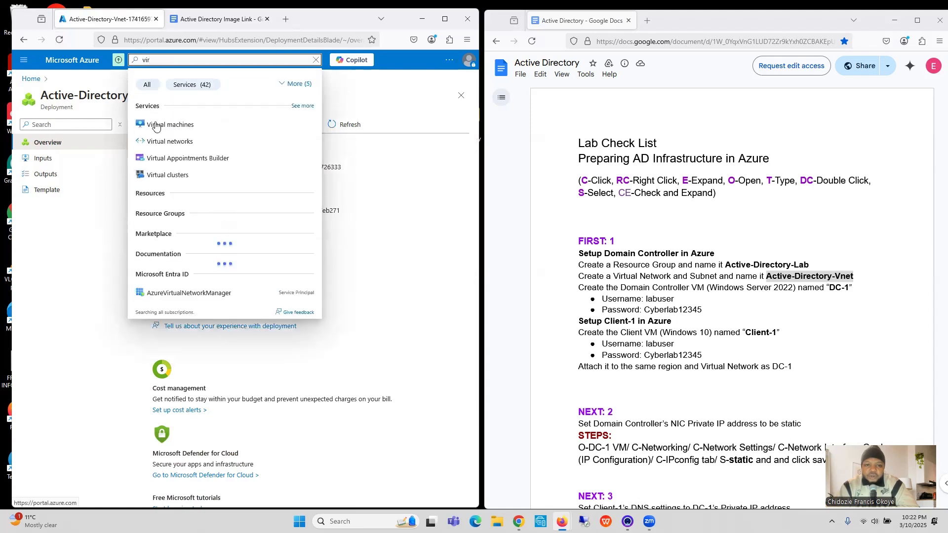
{"action": "left_click", "coordinate": [163, 142]}
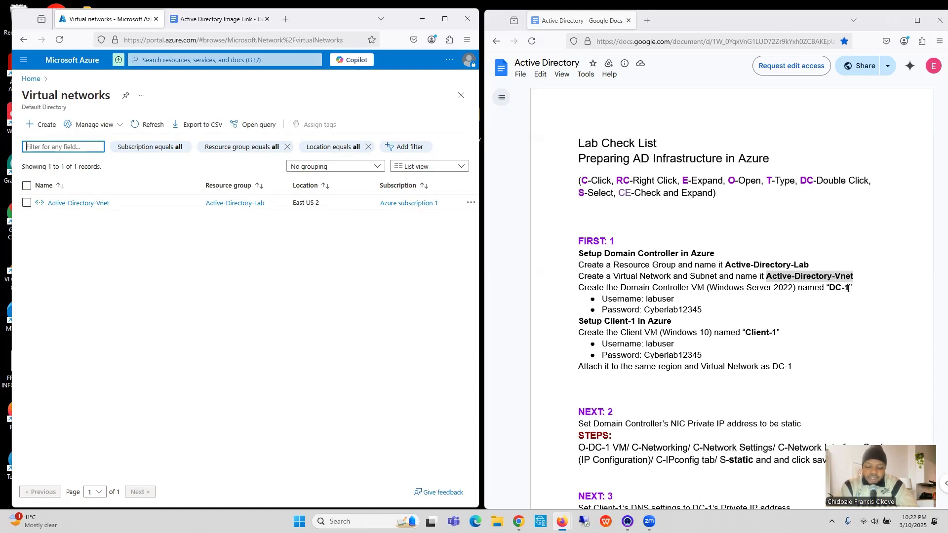
Step: Copy the domain controller name DC-1 from the checklist and start creating a new virtual machine in Azure
{"action": "left_click_drag", "start_coordinate": [848, 288], "coordinate": [830, 290]}
{"action": "key", "text": "ctrl+c"}
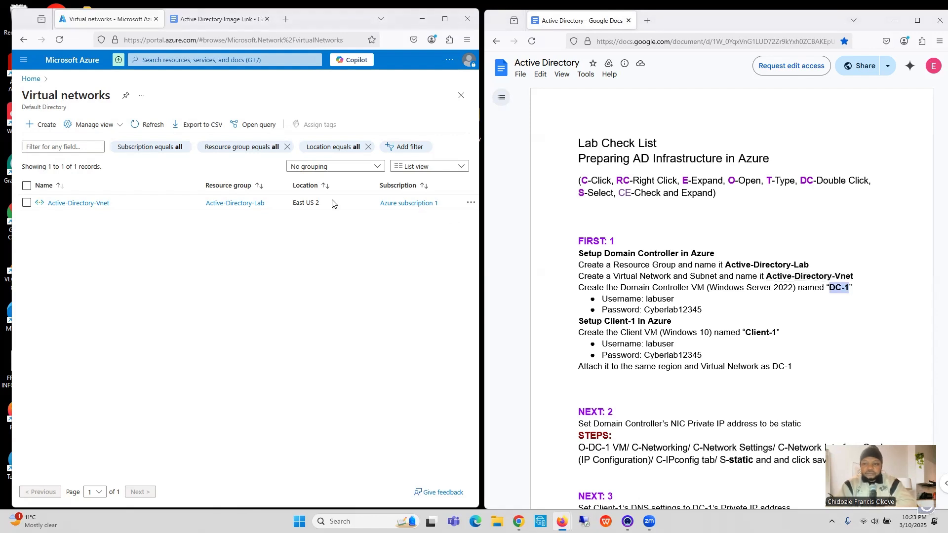
{"action": "left_click", "coordinate": [208, 61]}
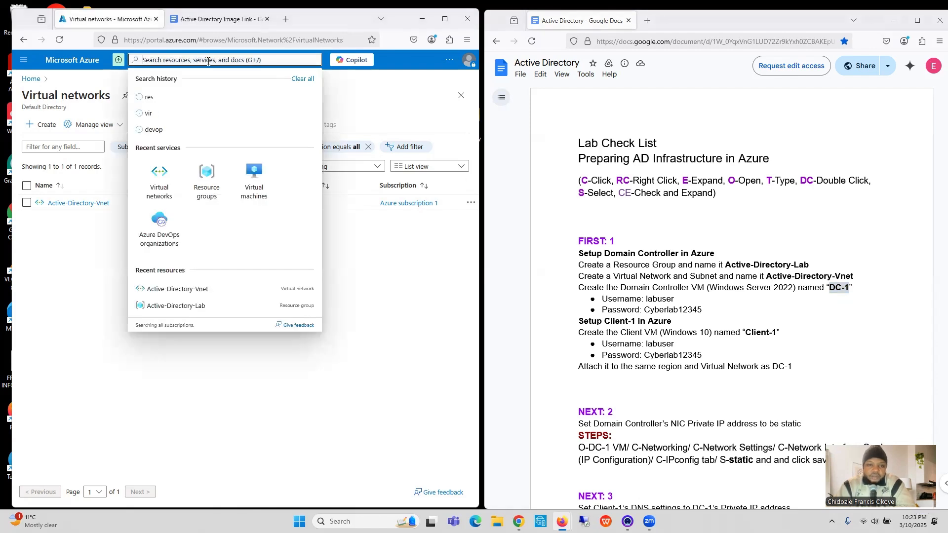
{"action": "left_click", "coordinate": [186, 112]}
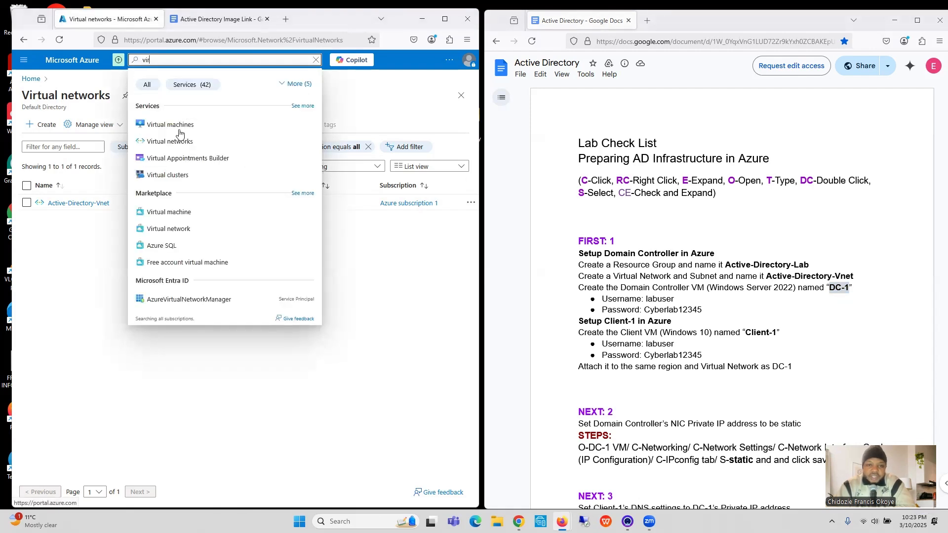
{"action": "left_click", "coordinate": [181, 128]}
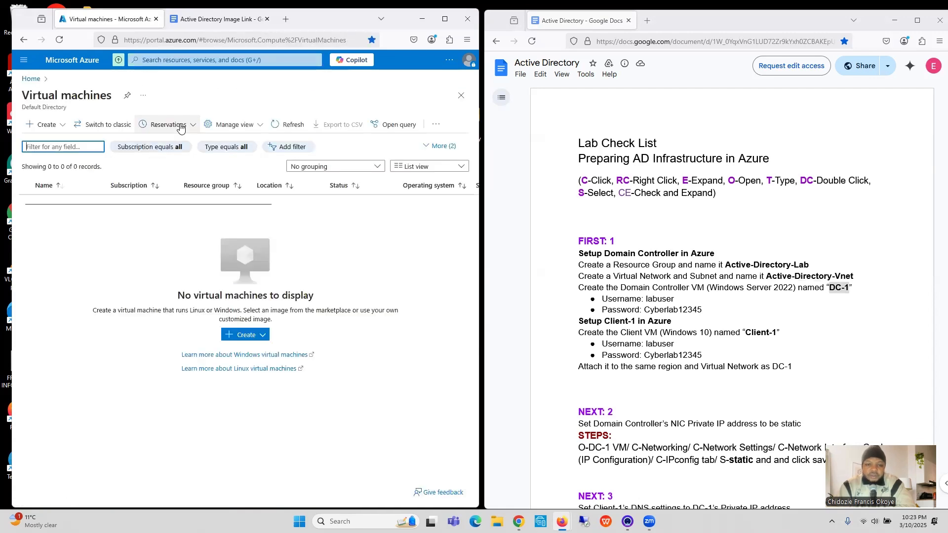
{"action": "left_click", "coordinate": [240, 337]}
{"action": "left_click", "coordinate": [244, 351]}
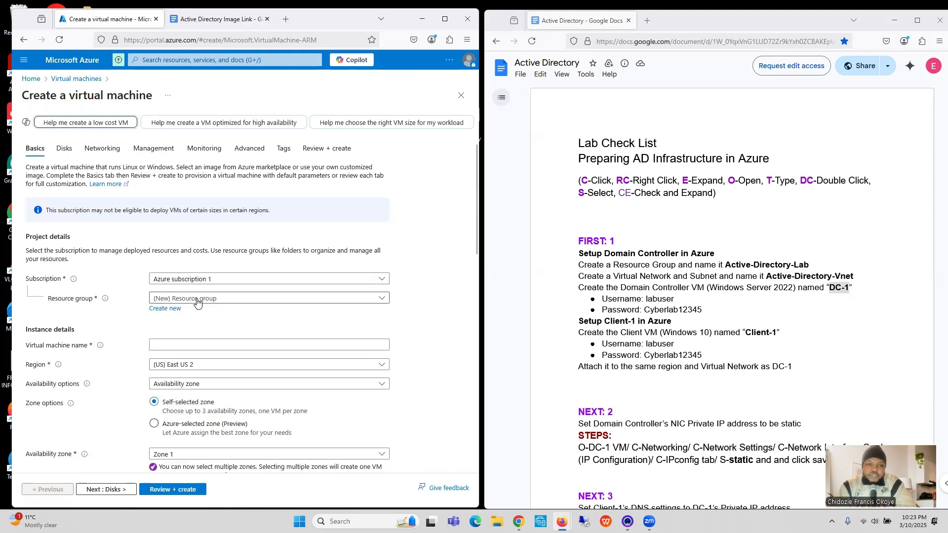
Step: Assign the new virtual machine to the Active-Directory-Lab resource group and name it DC-1
{"action": "left_click", "coordinate": [197, 299]}
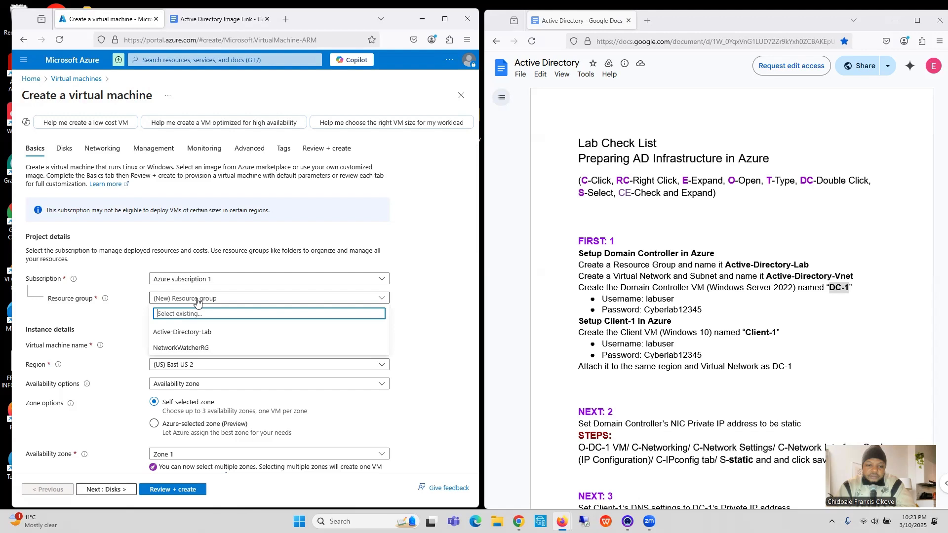
{"action": "left_click", "coordinate": [192, 334]}
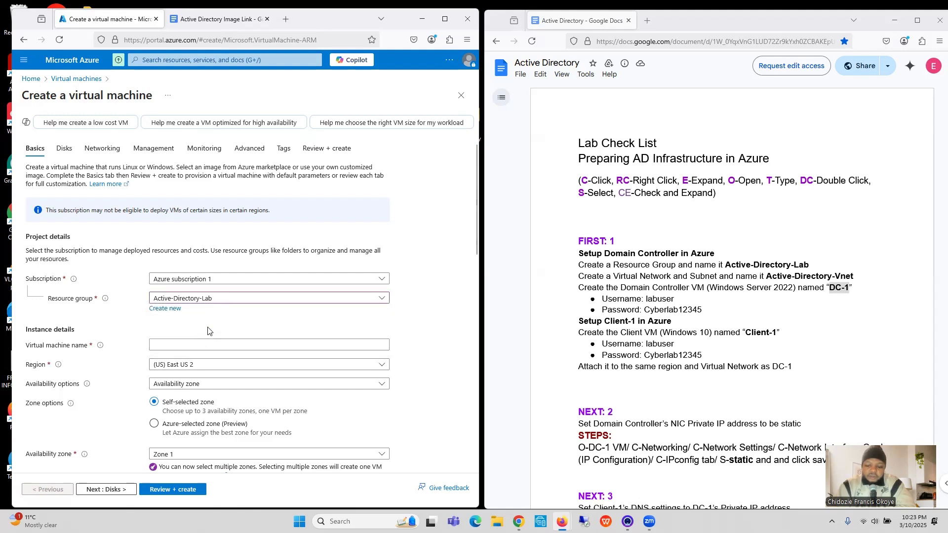
{"action": "scroll", "coordinate": [207, 331], "scroll_direction": "down", "scroll_amount": 3}
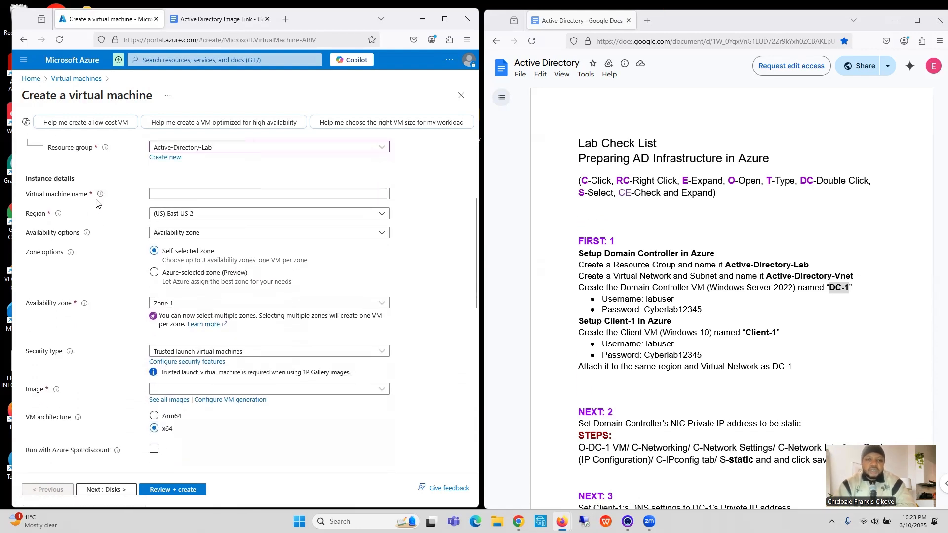
{"action": "left_click", "coordinate": [190, 194]}
{"action": "key", "text": "ctrl+v"}
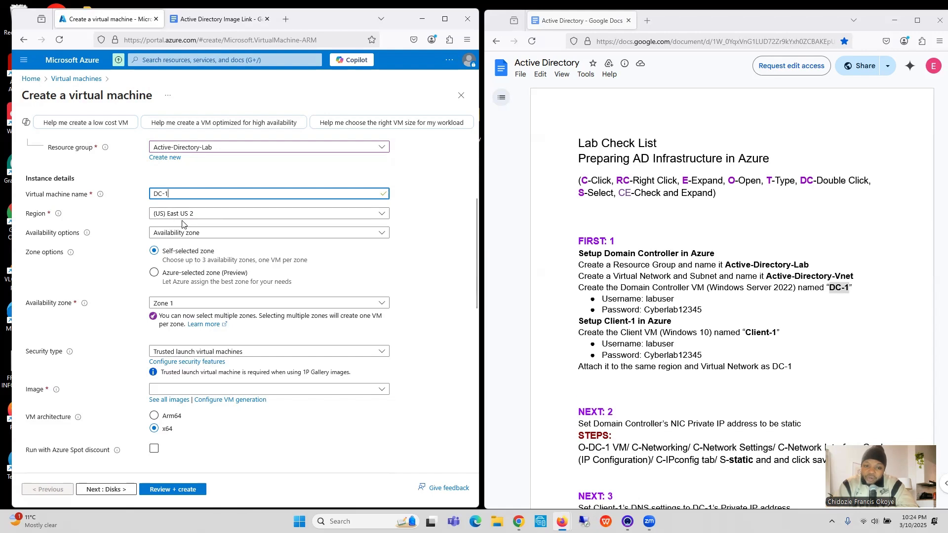
{"action": "left_click", "coordinate": [121, 276]}
Step: Set the virtual machine's availability zone to Zone 2 only
{"action": "scroll", "coordinate": [121, 275], "scroll_direction": "down", "scroll_amount": 3}
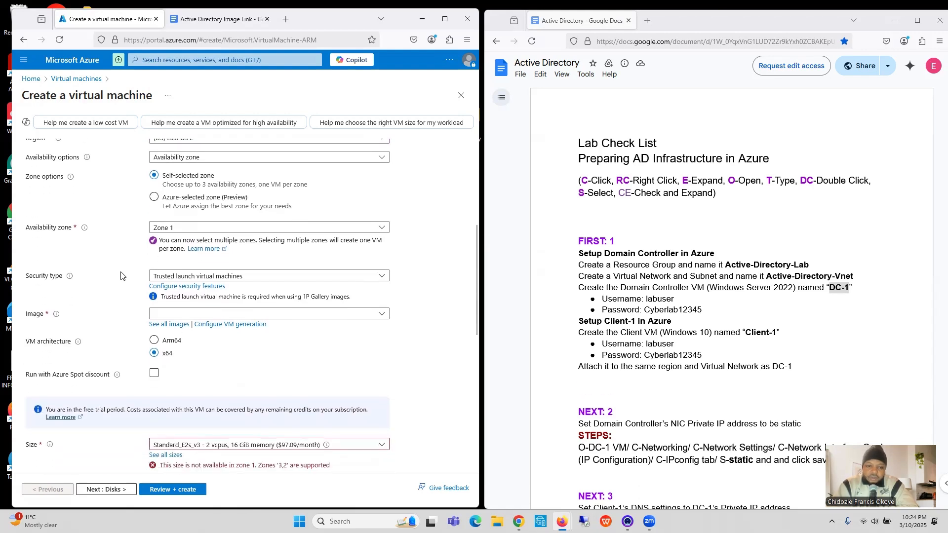
{"action": "left_click", "coordinate": [178, 227]}
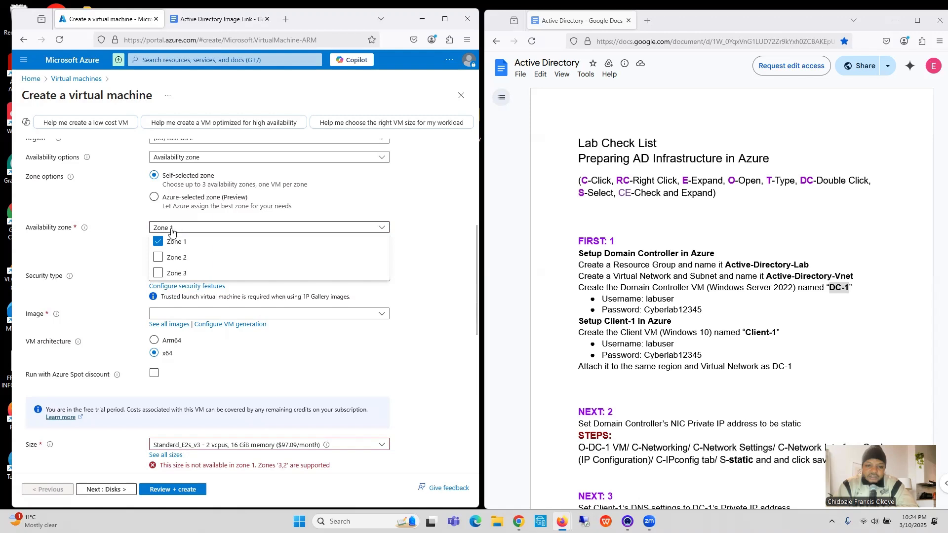
{"action": "left_click", "coordinate": [158, 242]}
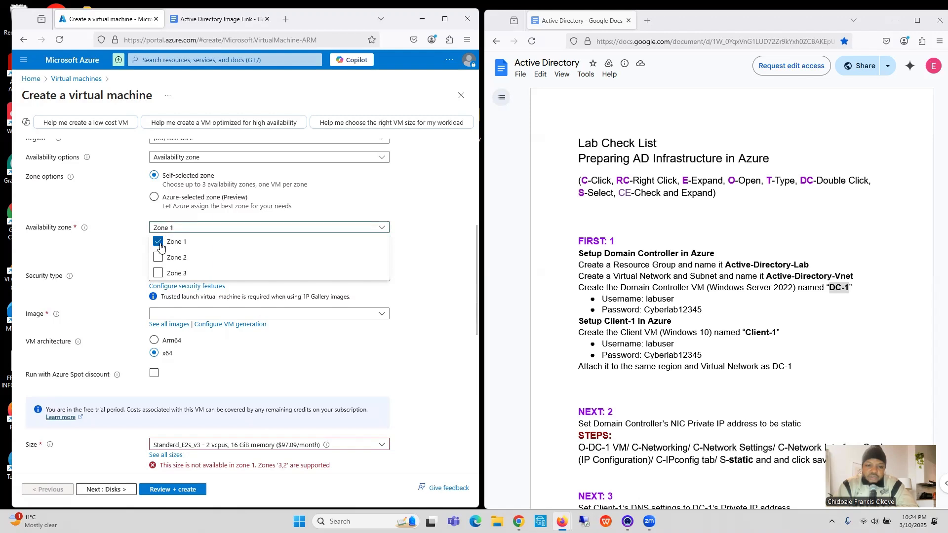
{"action": "left_click", "coordinate": [159, 257]}
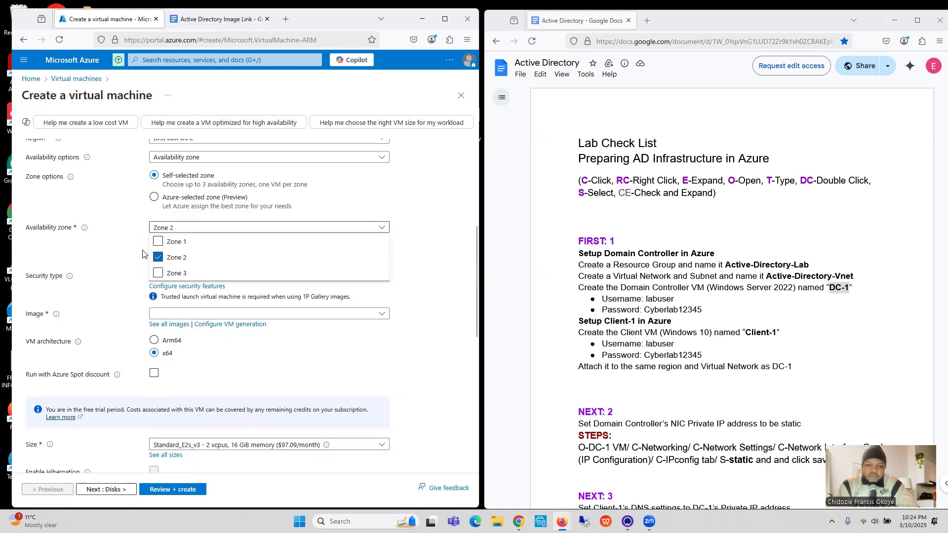
{"action": "left_click", "coordinate": [142, 254]}
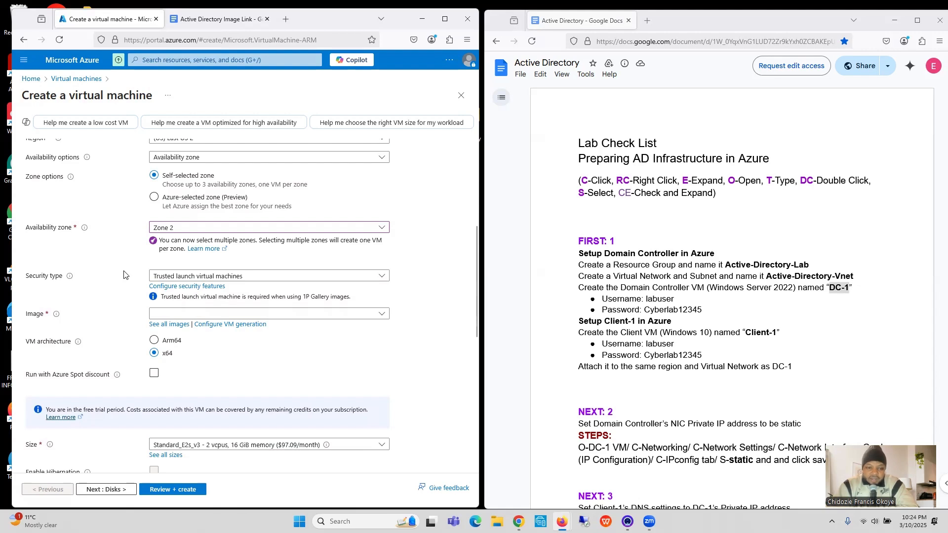
Step: Choose the image Windows Server 2022 Datacenter: Azure Edition Hotpatch - x64 Gen2 for the virtual machine
{"action": "scroll", "coordinate": [124, 275], "scroll_direction": "down", "scroll_amount": 2}
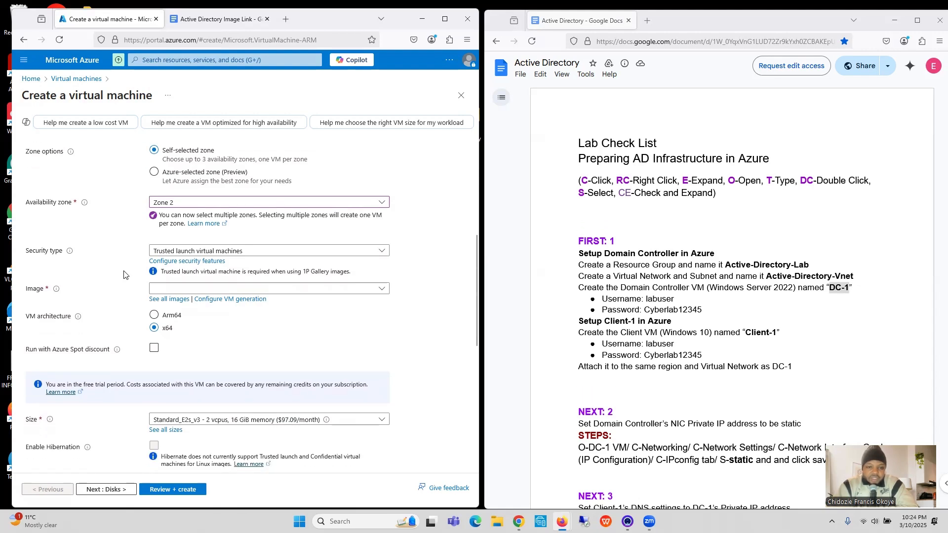
{"action": "scroll", "coordinate": [124, 275], "scroll_direction": "down", "scroll_amount": 1}
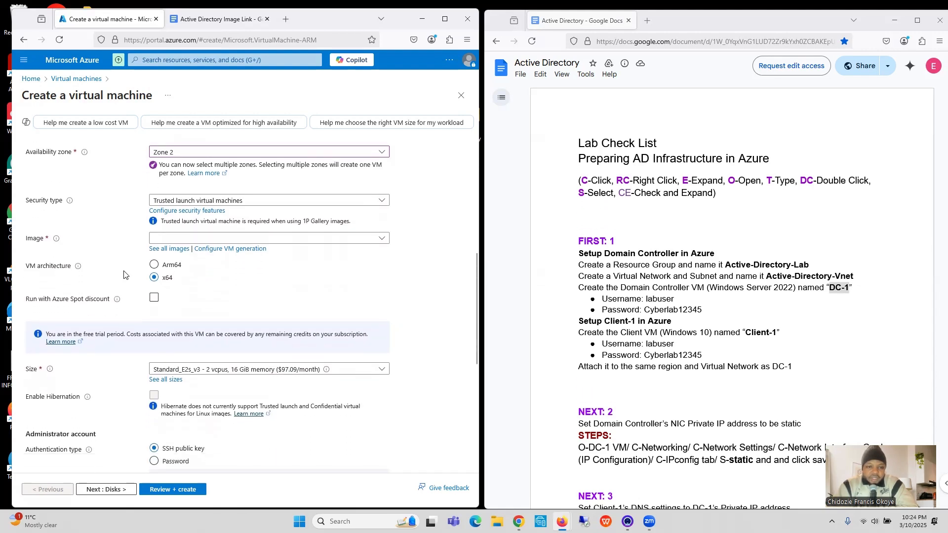
{"action": "left_click", "coordinate": [229, 239]}
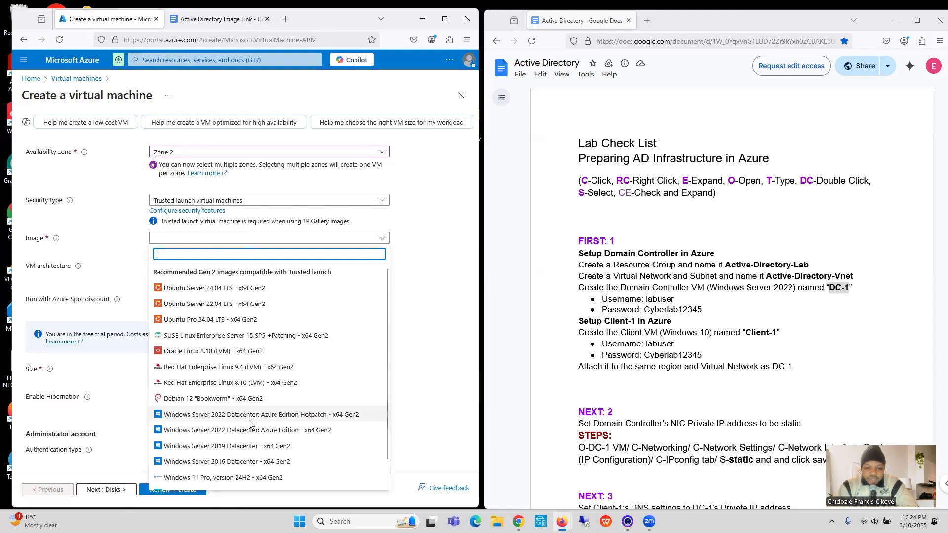
{"action": "left_click", "coordinate": [274, 418]}
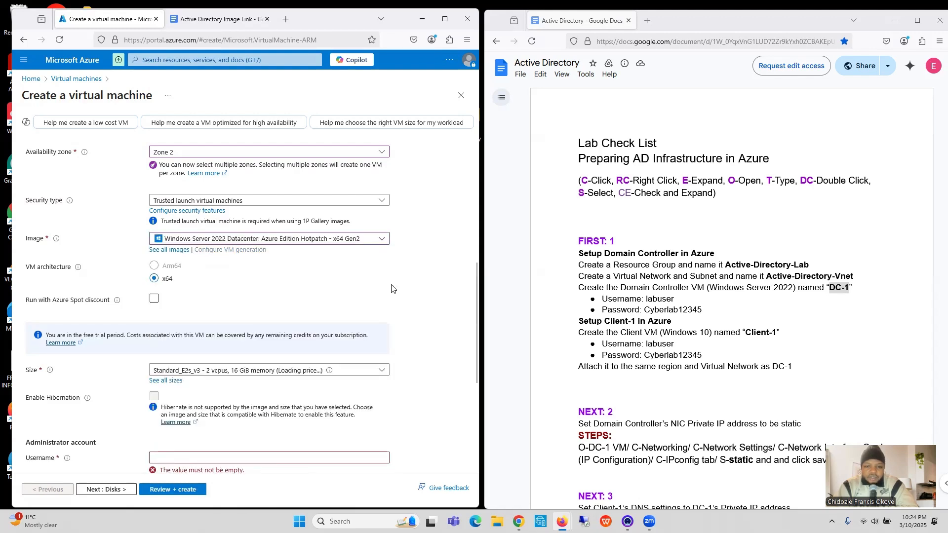
Step: Copy the username labuser from the checklist and enter it as the VM's administrator username
{"action": "scroll", "coordinate": [391, 289], "scroll_direction": "down", "scroll_amount": 1}
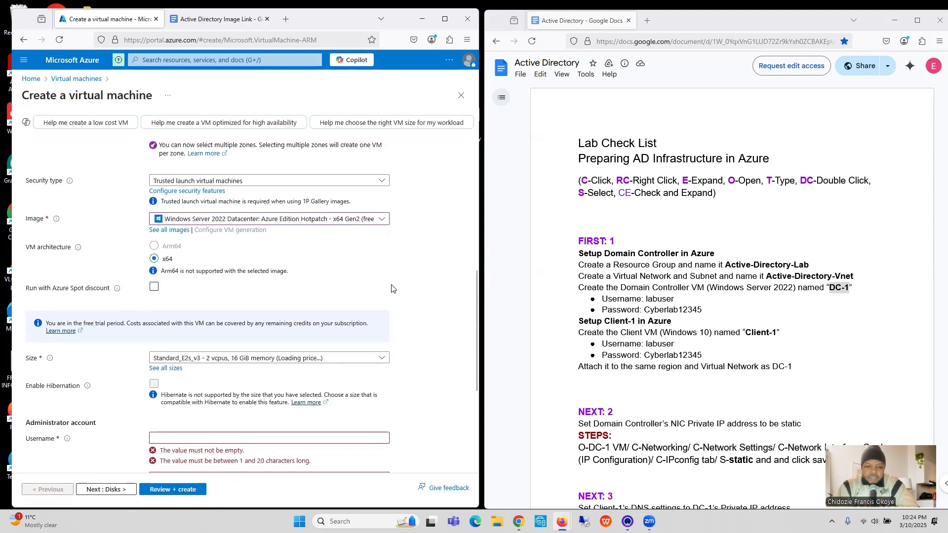
{"action": "scroll", "coordinate": [391, 289], "scroll_direction": "down", "scroll_amount": 3}
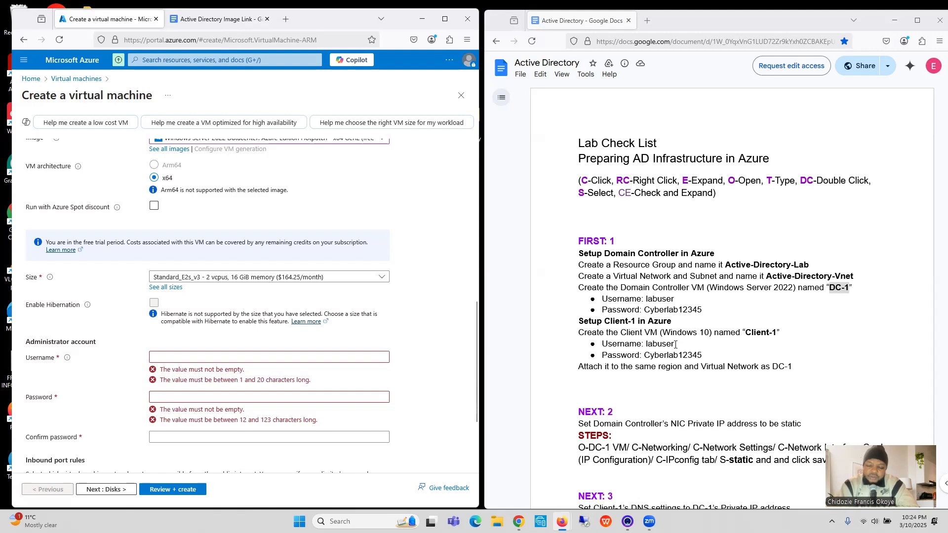
{"action": "left_click_drag", "start_coordinate": [675, 344], "coordinate": [646, 346]}
{"action": "key", "text": "ctrl+c"}
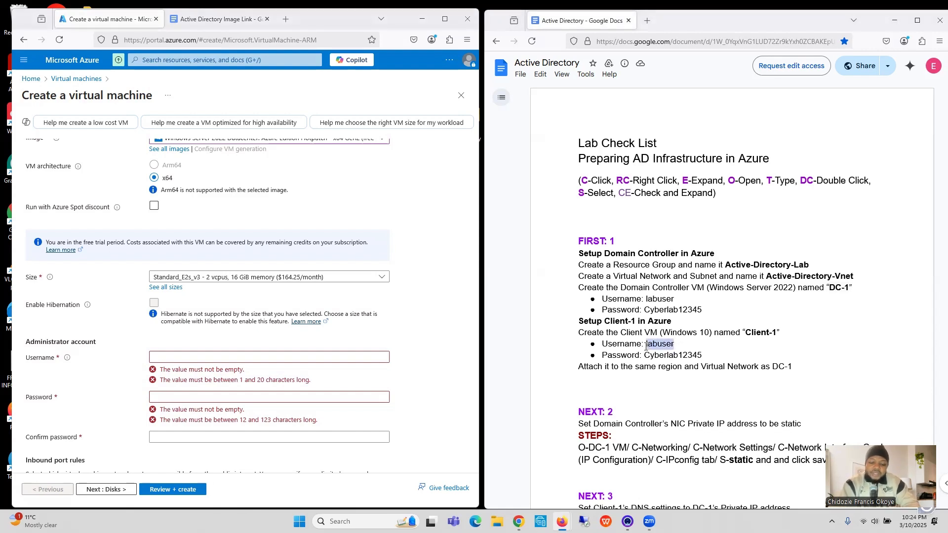
{"action": "left_click", "coordinate": [209, 356]}
{"action": "key", "text": "ctrl+v"}
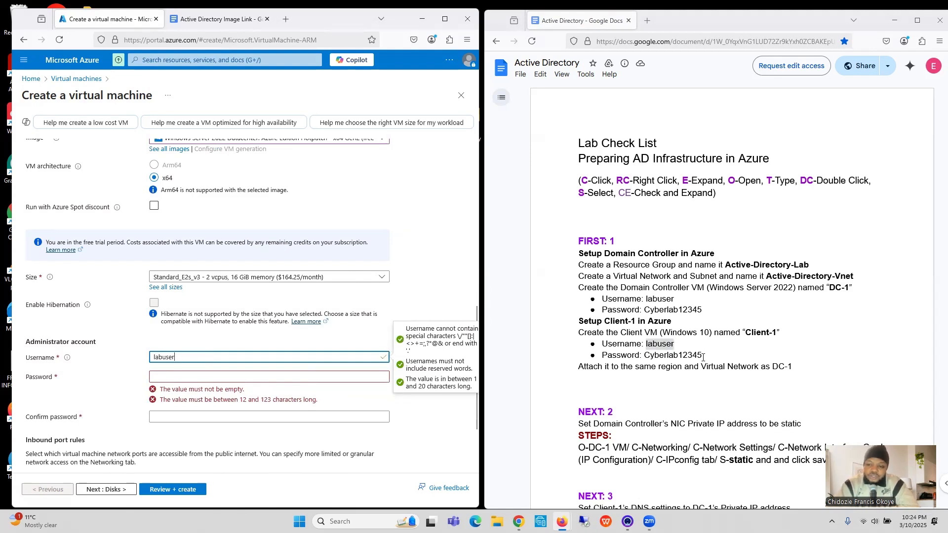
Step: Copy the password from the checklist into the administrator account's password and confirm password fields
{"action": "left_click_drag", "start_coordinate": [703, 356], "coordinate": [643, 358]}
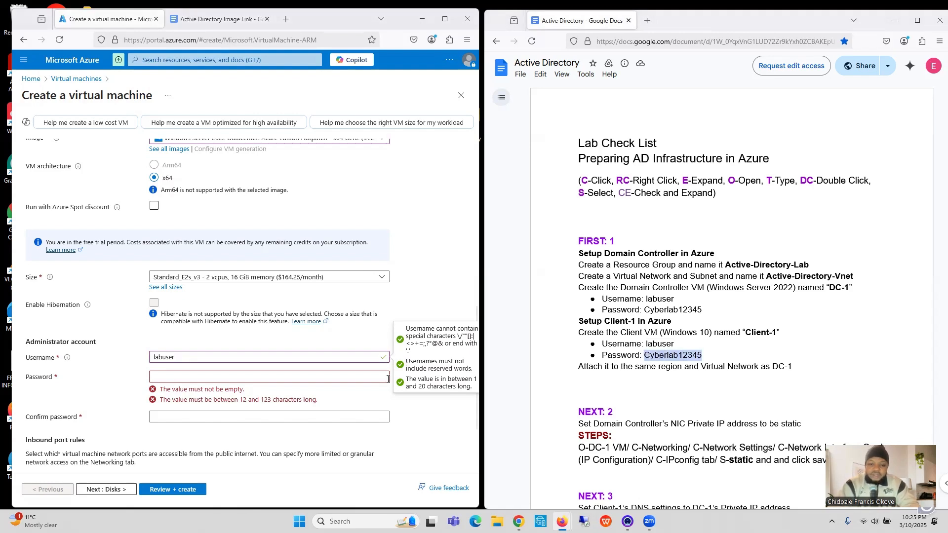
{"action": "left_click", "coordinate": [251, 377]}
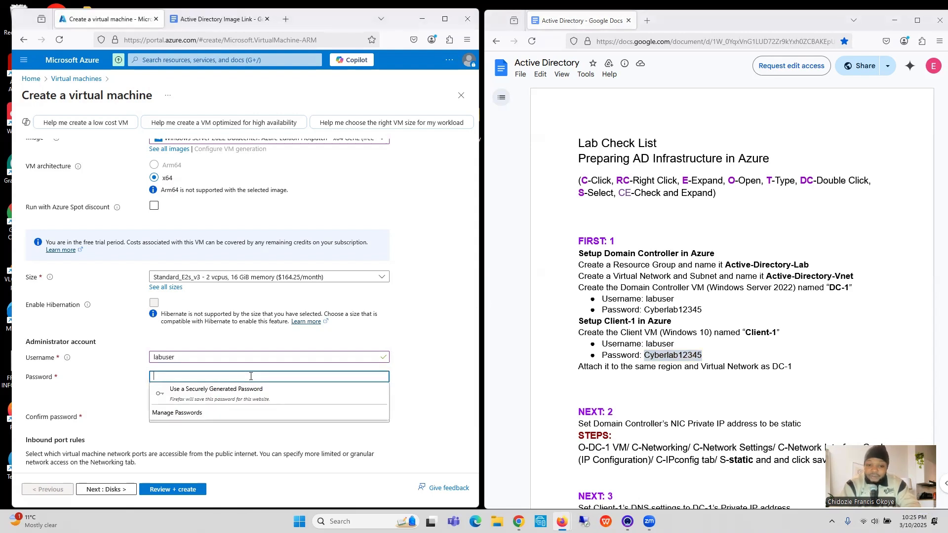
{"action": "key", "text": "ctrl+v"}
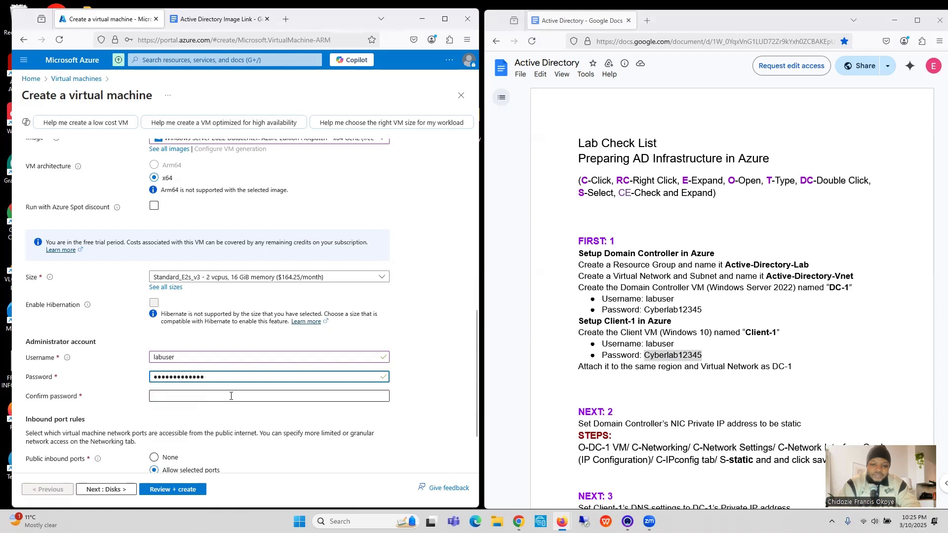
{"action": "left_click", "coordinate": [230, 395]}
{"action": "key", "text": "ctrl+v"}
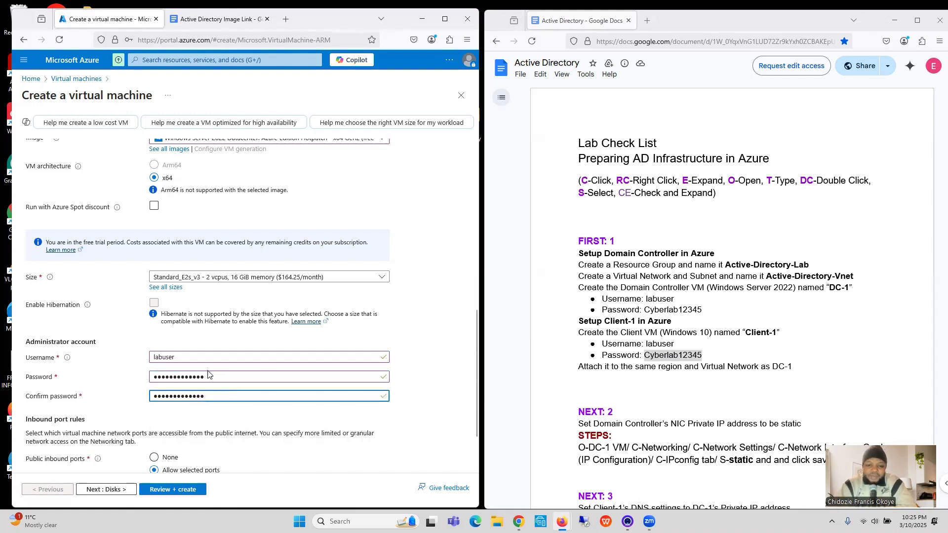
{"action": "left_click", "coordinate": [229, 414]}
Step: Attach the VM to the Active-Directory-Vnet virtual network, keeping the default disk and inbound port settings, and create it
{"action": "scroll", "coordinate": [228, 414], "scroll_direction": "down", "scroll_amount": 3}
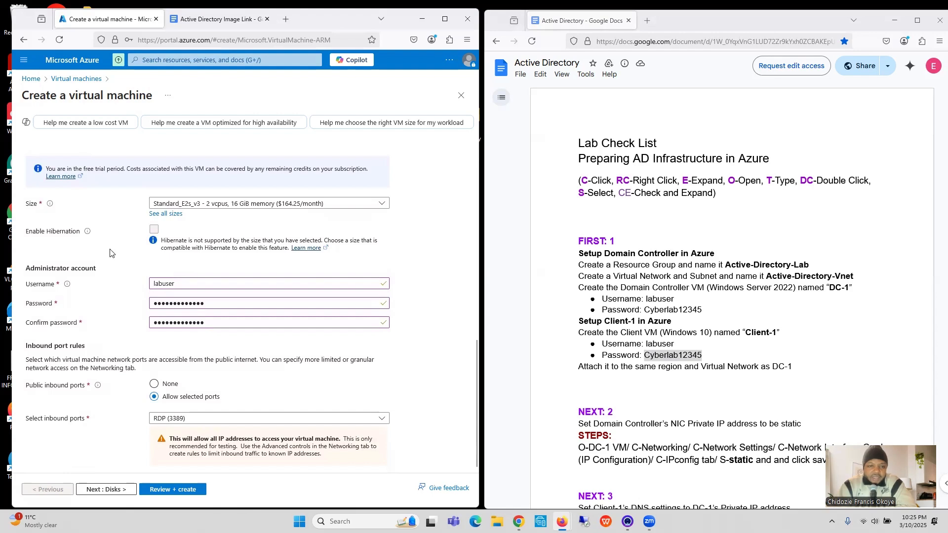
{"action": "left_click", "coordinate": [106, 490]}
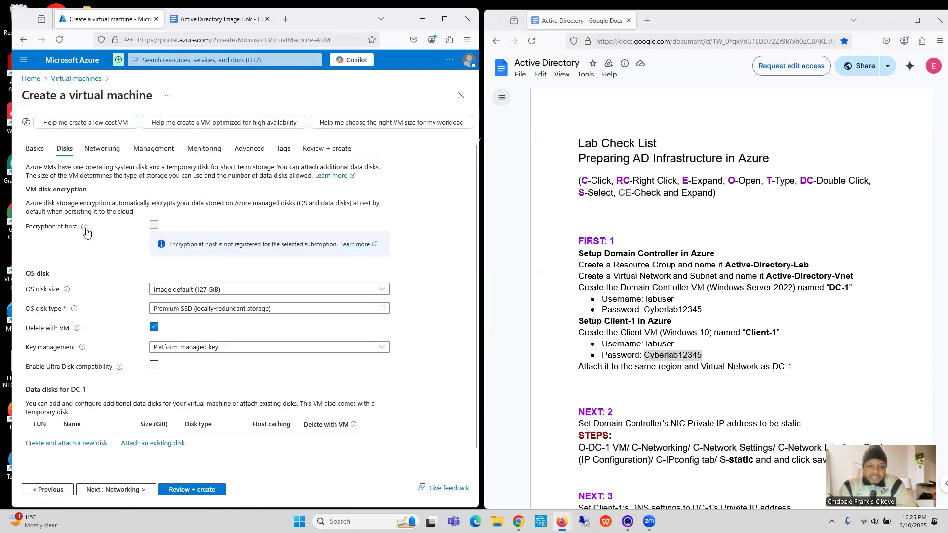
{"action": "left_click", "coordinate": [116, 490]}
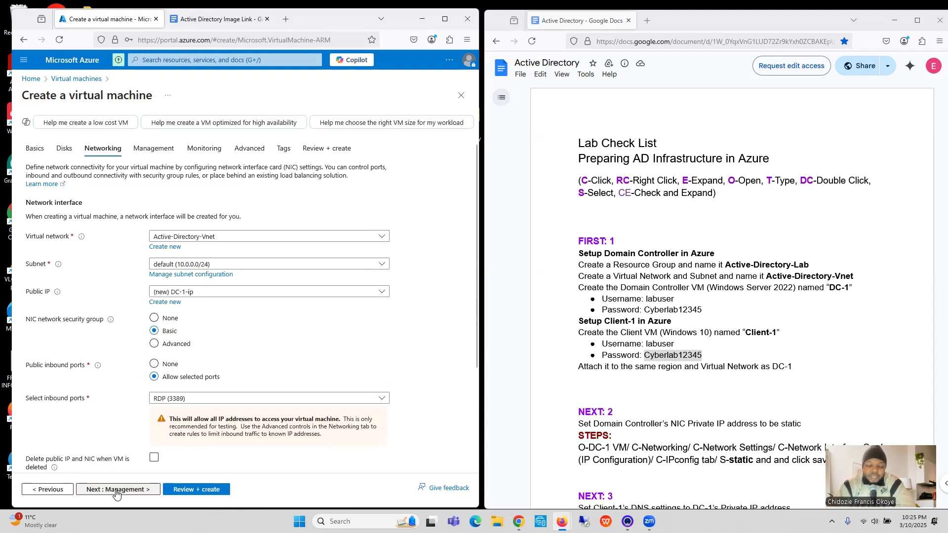
{"action": "left_click", "coordinate": [206, 238]}
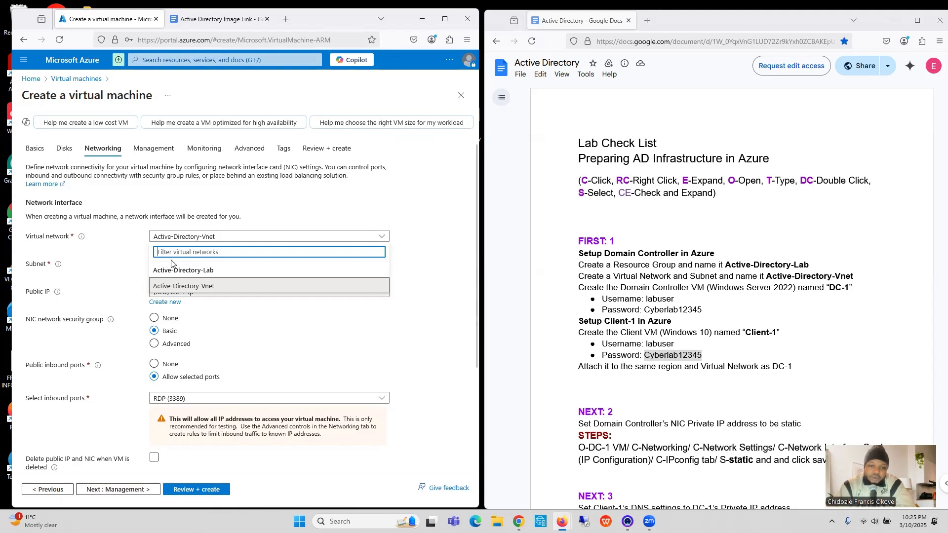
{"action": "left_click", "coordinate": [182, 288]}
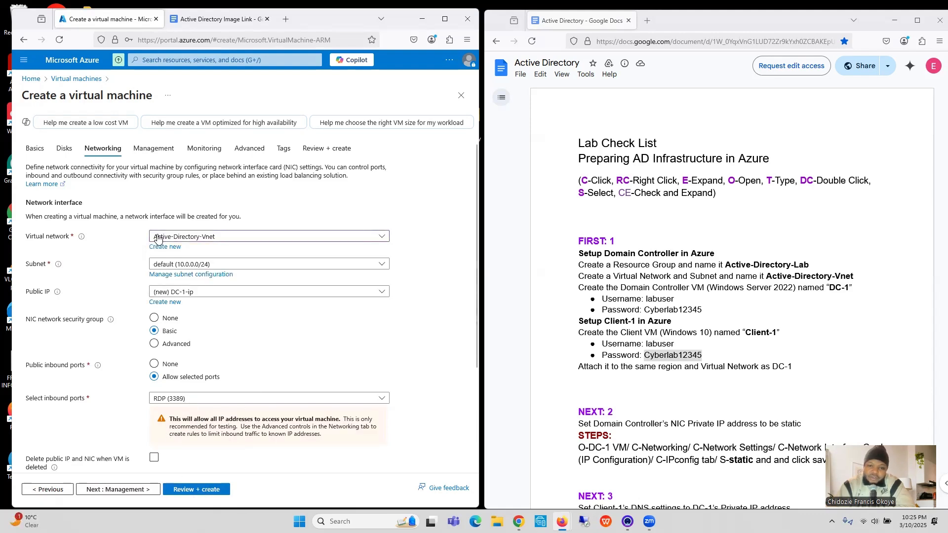
{"action": "left_click", "coordinate": [196, 489]}
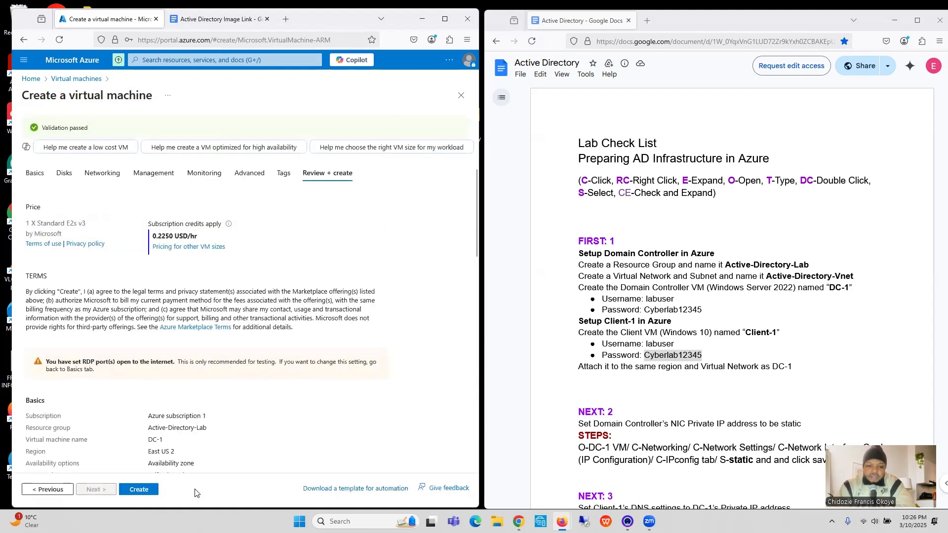
{"action": "left_click", "coordinate": [138, 491]}
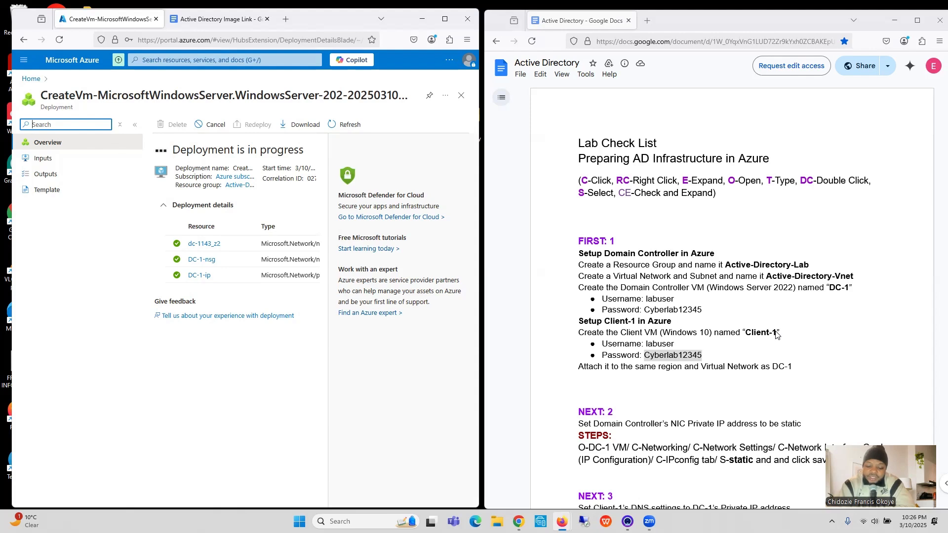
Step: Copy the name Client-1 from the checklist and start creating a new Azure virtual machine
{"action": "left_click_drag", "start_coordinate": [777, 335], "coordinate": [747, 340]}
{"action": "key", "text": "ctrl+c"}
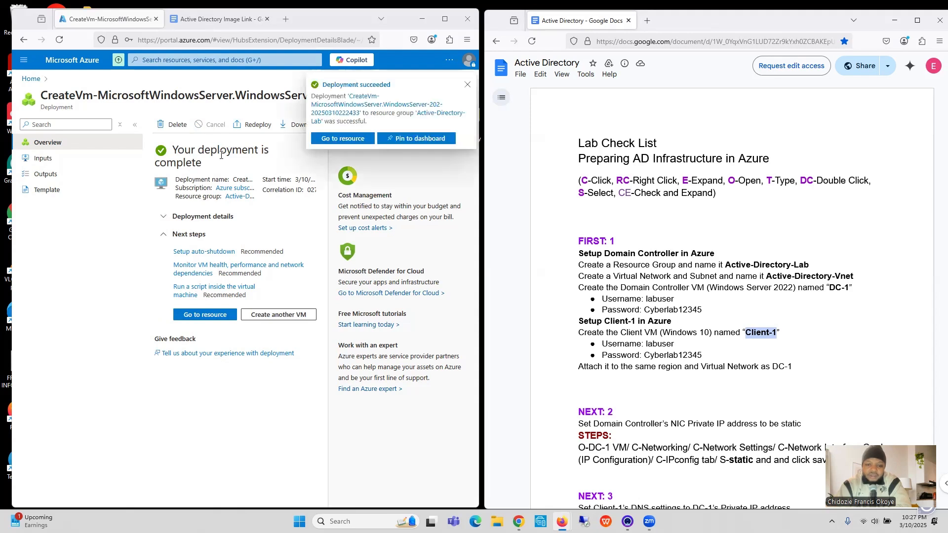
{"action": "left_click", "coordinate": [60, 40]}
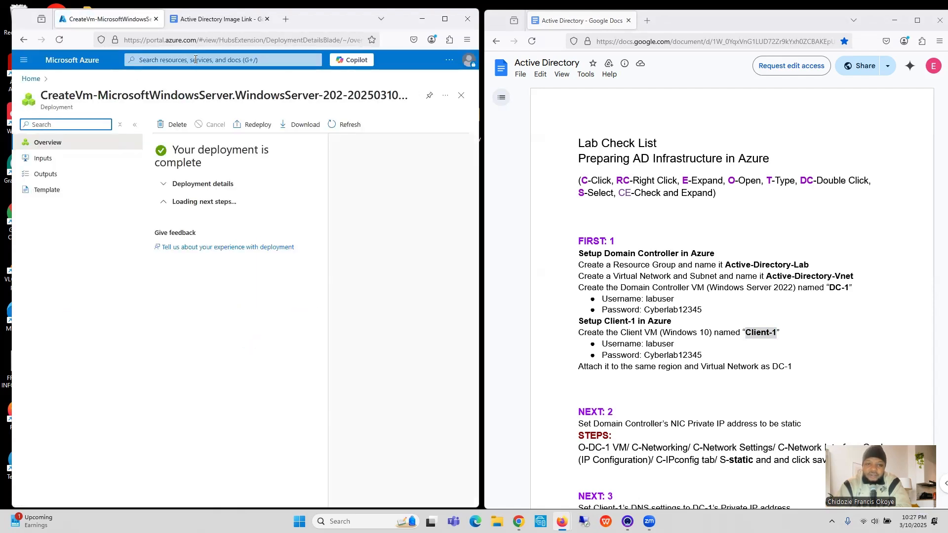
{"action": "left_click", "coordinate": [195, 60]}
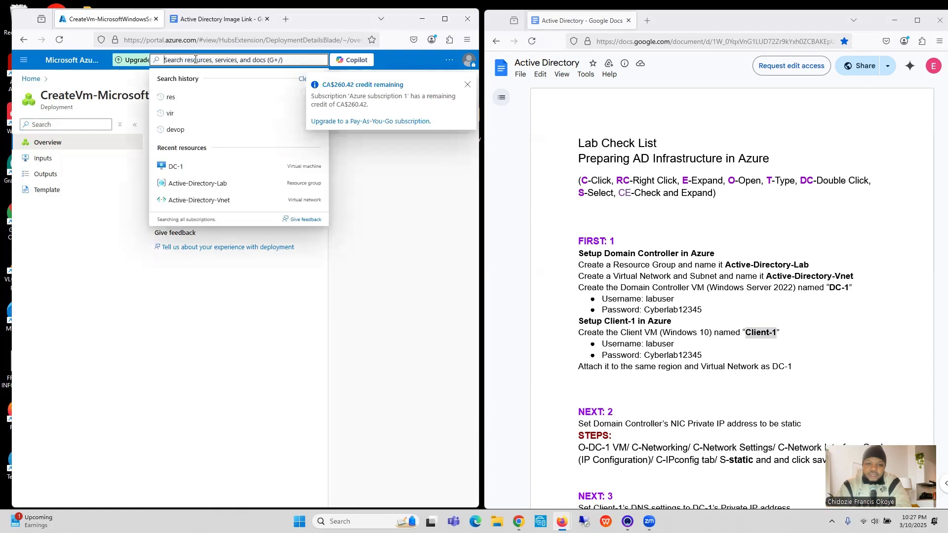
{"action": "left_click", "coordinate": [173, 113]}
{"action": "left_click", "coordinate": [178, 127]}
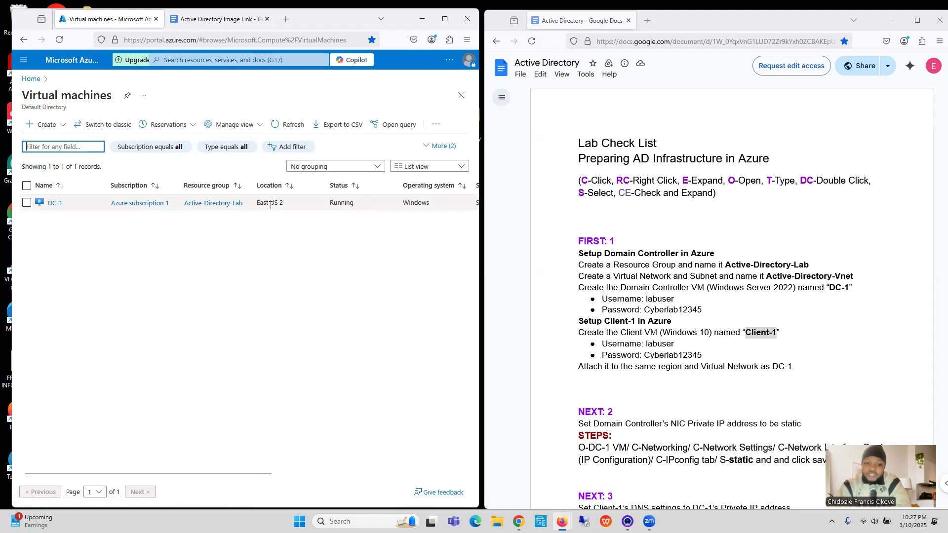
{"action": "left_click", "coordinate": [47, 126]}
{"action": "left_click", "coordinate": [52, 143]}
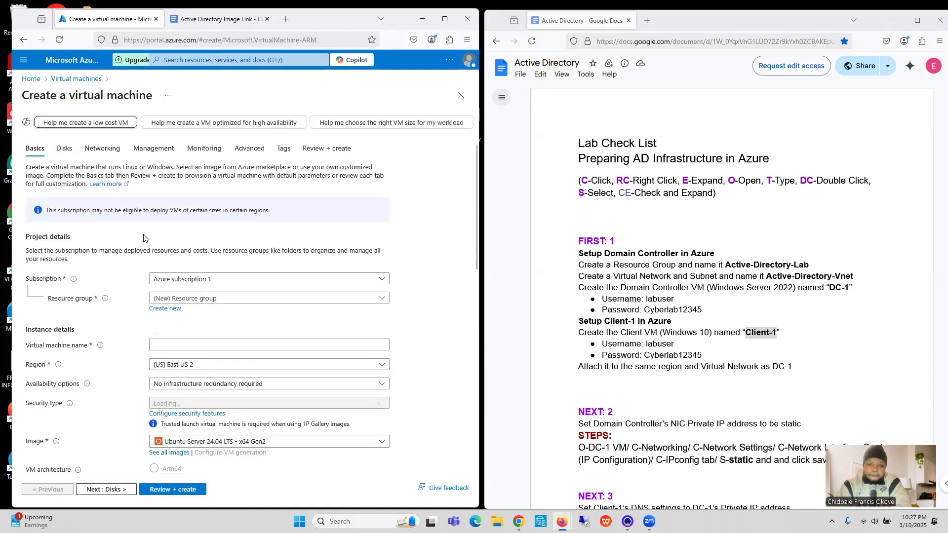
Step: Assign the new VM to the Active-Directory-Lab resource group and name it Client-1
{"action": "left_click", "coordinate": [191, 300]}
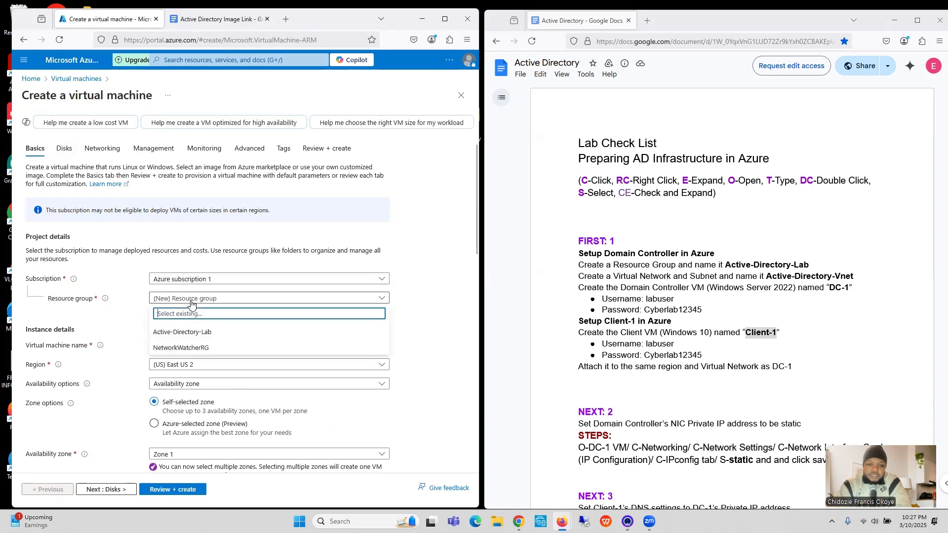
{"action": "left_click", "coordinate": [187, 336]}
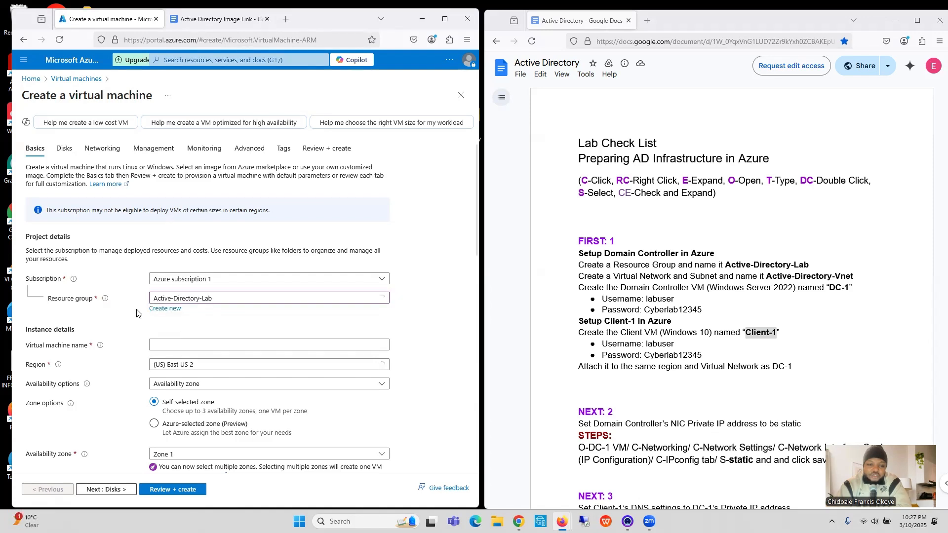
{"action": "scroll", "coordinate": [160, 330], "scroll_direction": "down", "scroll_amount": 3}
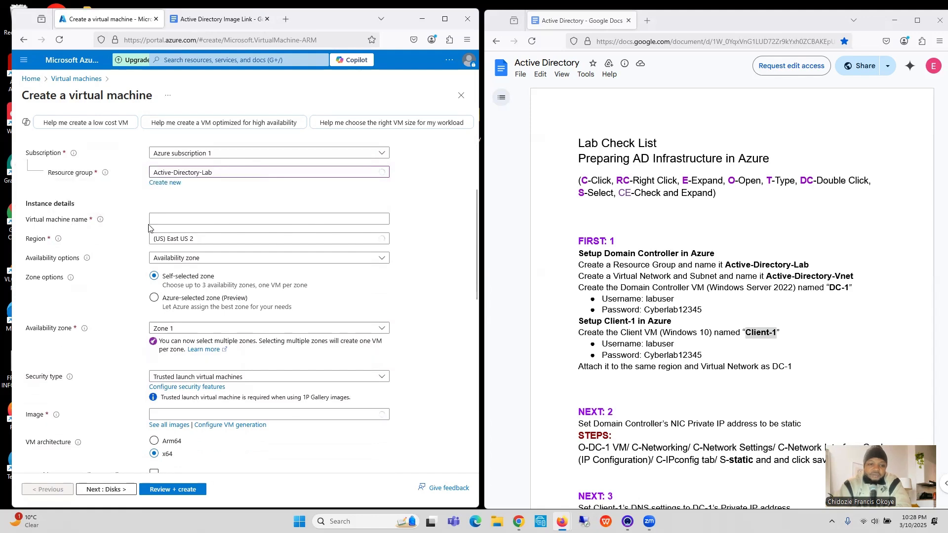
{"action": "left_click", "coordinate": [180, 217]}
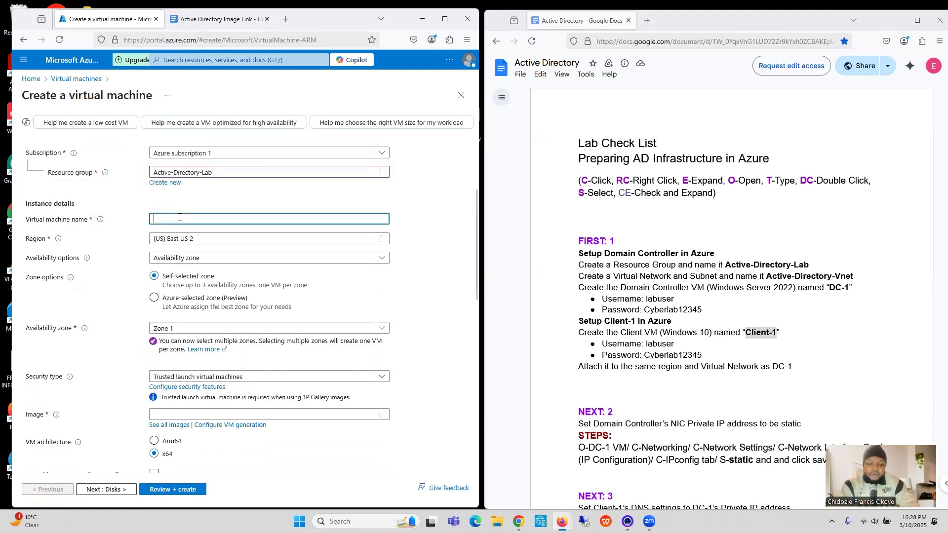
{"action": "key", "text": "ctrl+v"}
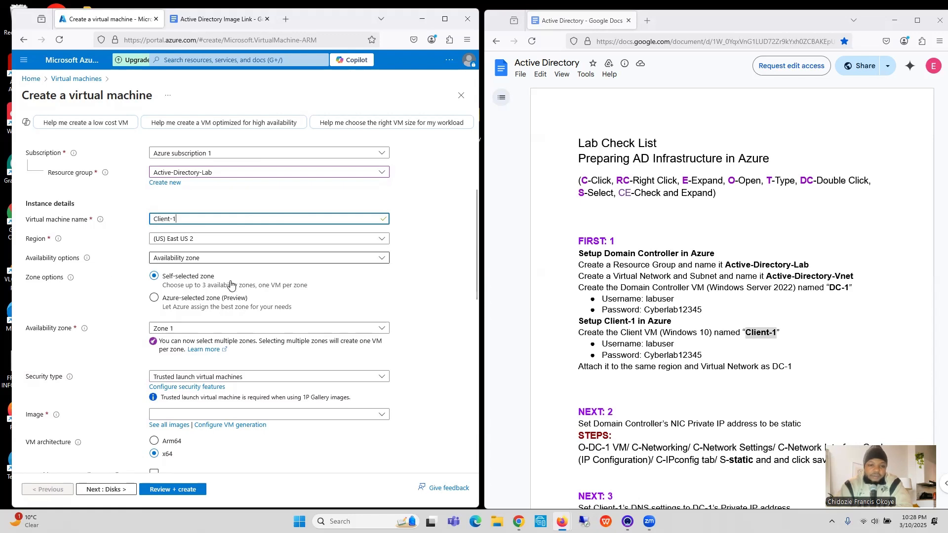
{"action": "left_click", "coordinate": [421, 307]}
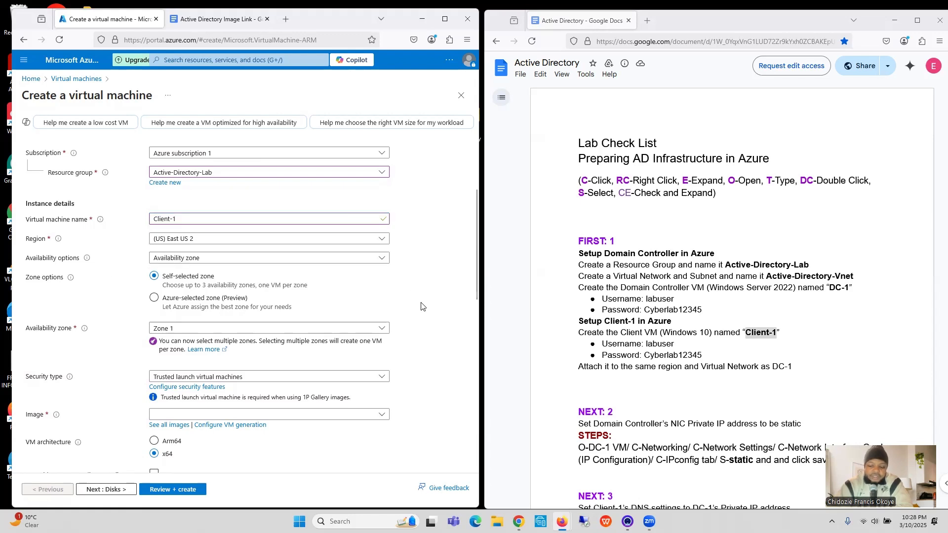
Step: Set the VM's availability zone to Zone 2 only, deselecting Zone 1
{"action": "scroll", "coordinate": [421, 306], "scroll_direction": "down", "scroll_amount": 1}
{"action": "scroll", "coordinate": [398, 298], "scroll_direction": "down", "scroll_amount": 2}
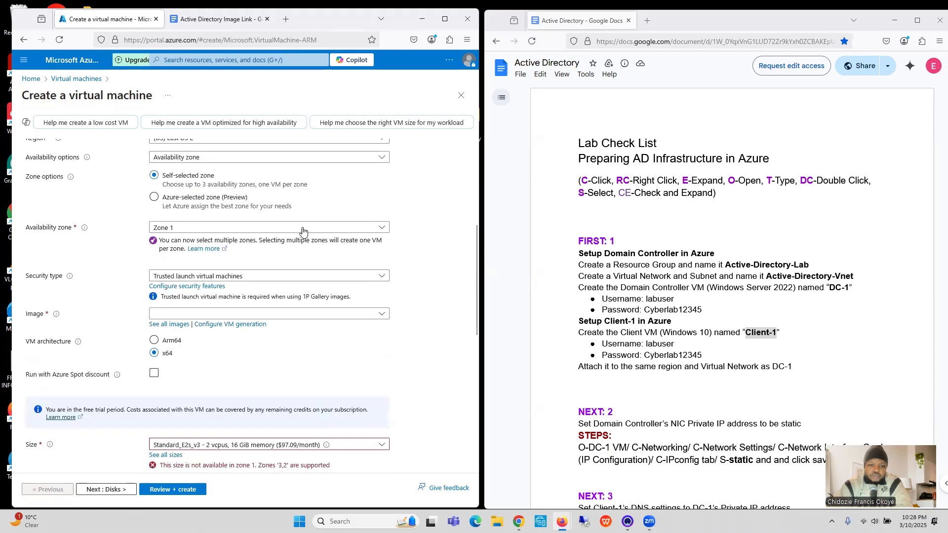
{"action": "left_click", "coordinate": [303, 227]}
{"action": "left_click", "coordinate": [157, 258]}
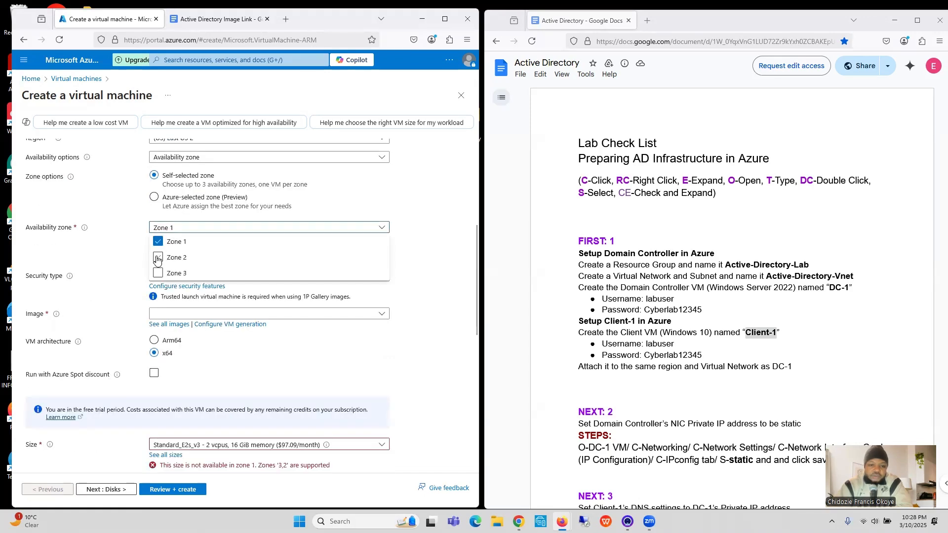
{"action": "left_click", "coordinate": [158, 259]}
{"action": "left_click", "coordinate": [162, 259]}
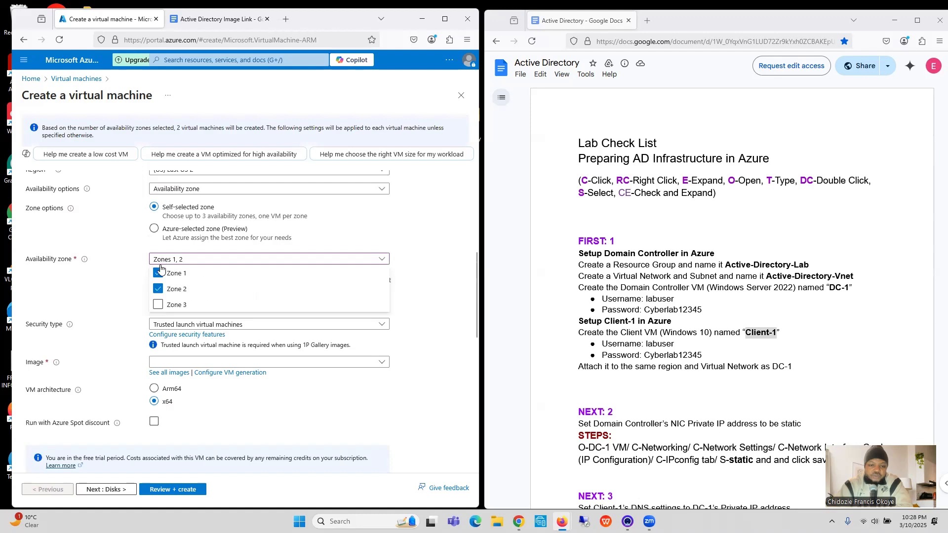
{"action": "left_click", "coordinate": [159, 272]}
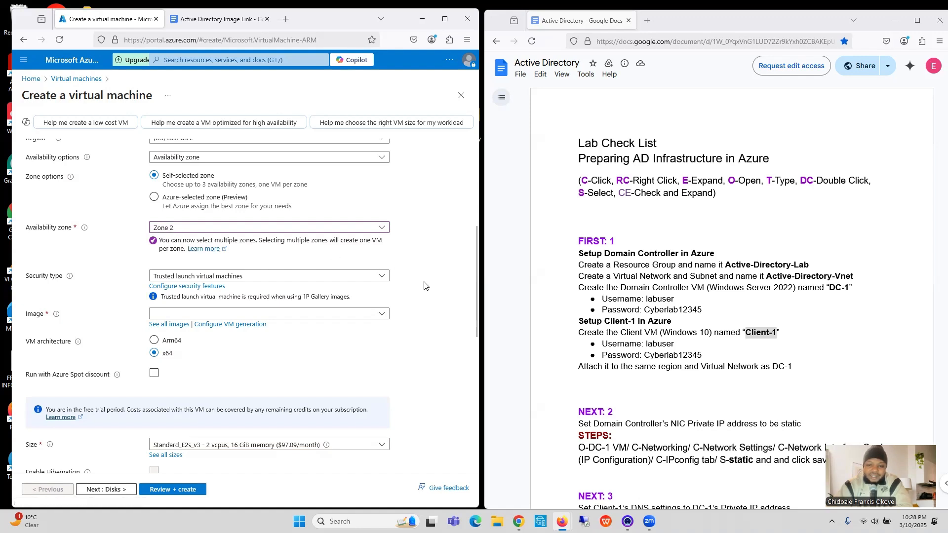
Step: Choose the image Windows 10 Pro, version 22H2 - x64 Gen2 for Client-1
{"action": "scroll", "coordinate": [424, 286], "scroll_direction": "down", "scroll_amount": 1}
{"action": "scroll", "coordinate": [424, 285], "scroll_direction": "down", "scroll_amount": 2}
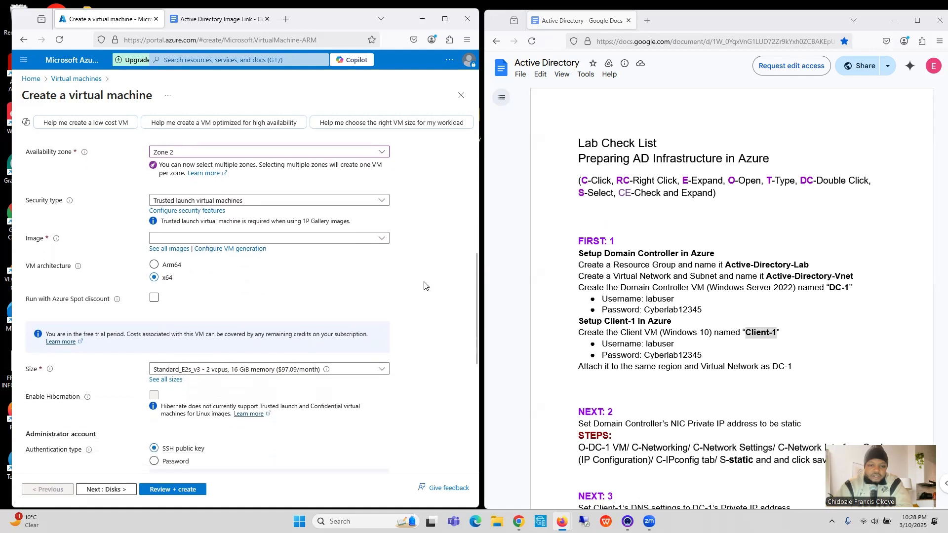
{"action": "scroll", "coordinate": [424, 285], "scroll_direction": "down", "scroll_amount": 1}
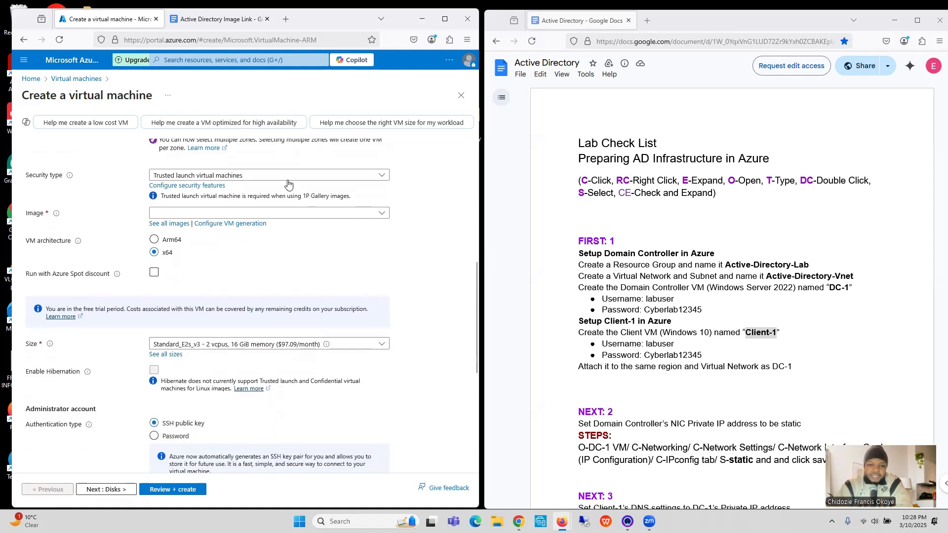
{"action": "left_click", "coordinate": [289, 213]}
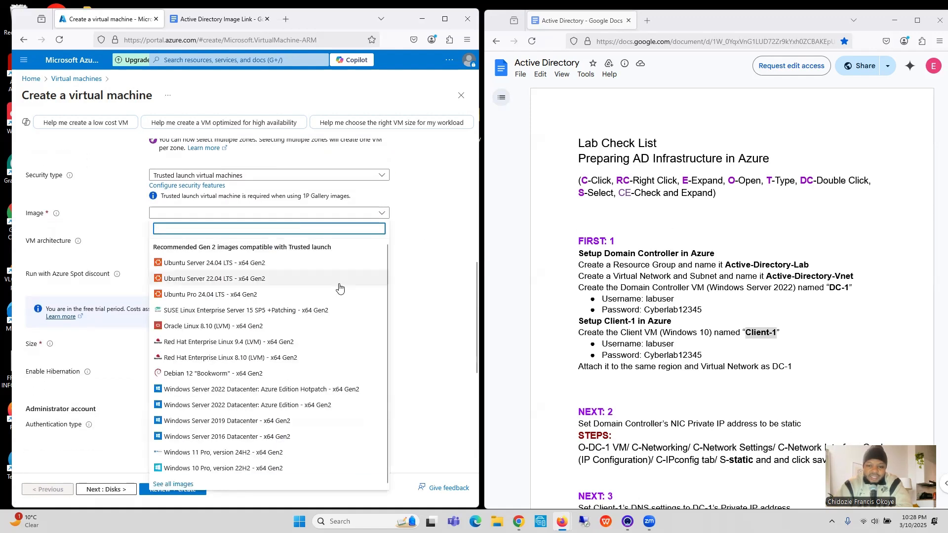
{"action": "left_click_drag", "start_coordinate": [385, 315], "coordinate": [385, 335]}
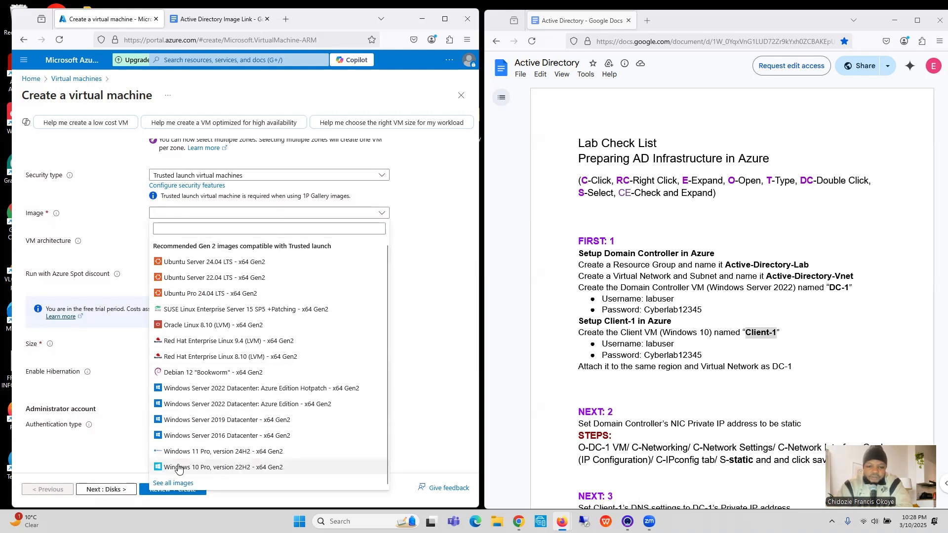
{"action": "left_click", "coordinate": [213, 468]}
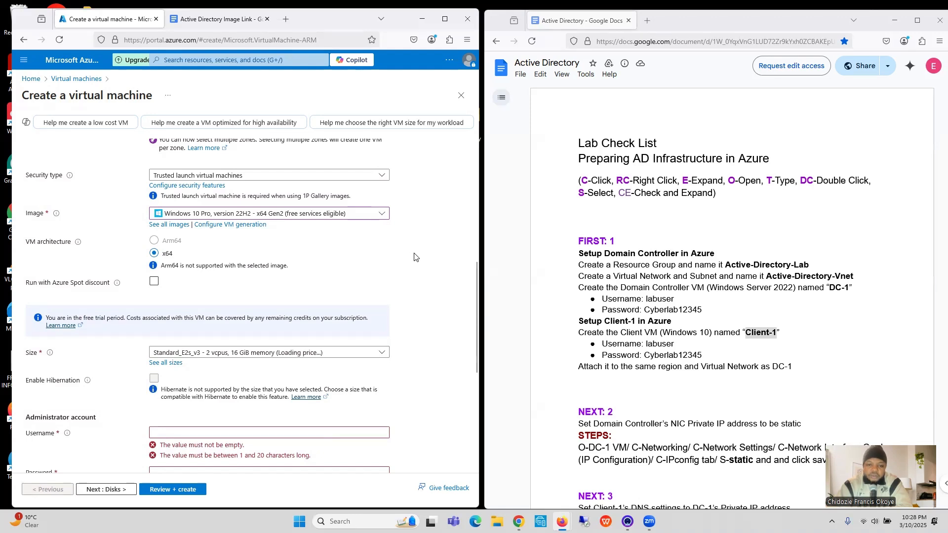
Step: Keep the Standard_E2s_v3 size and enter the username labuser, copied from the checklist, as Client-1's administrator username
{"action": "scroll", "coordinate": [414, 257], "scroll_direction": "down", "scroll_amount": 4}
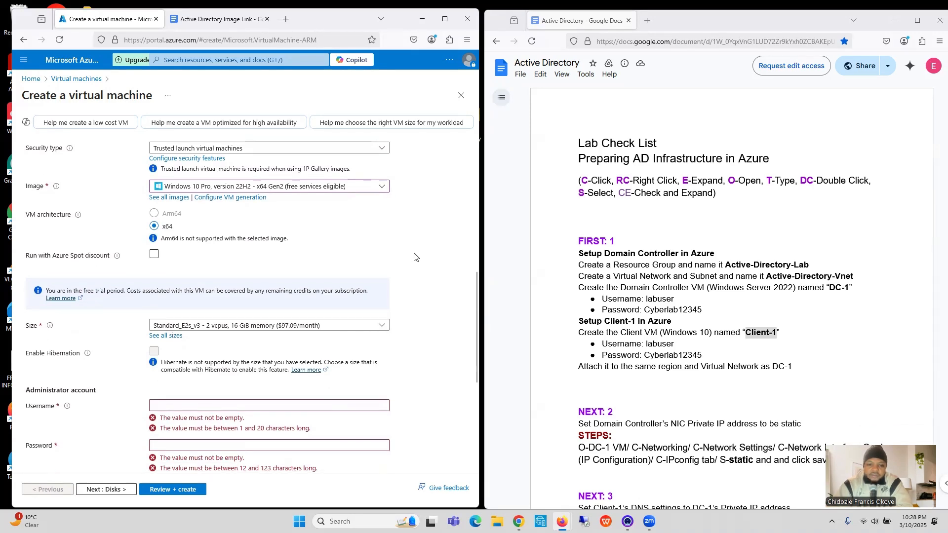
{"action": "scroll", "coordinate": [414, 257], "scroll_direction": "down", "scroll_amount": 2}
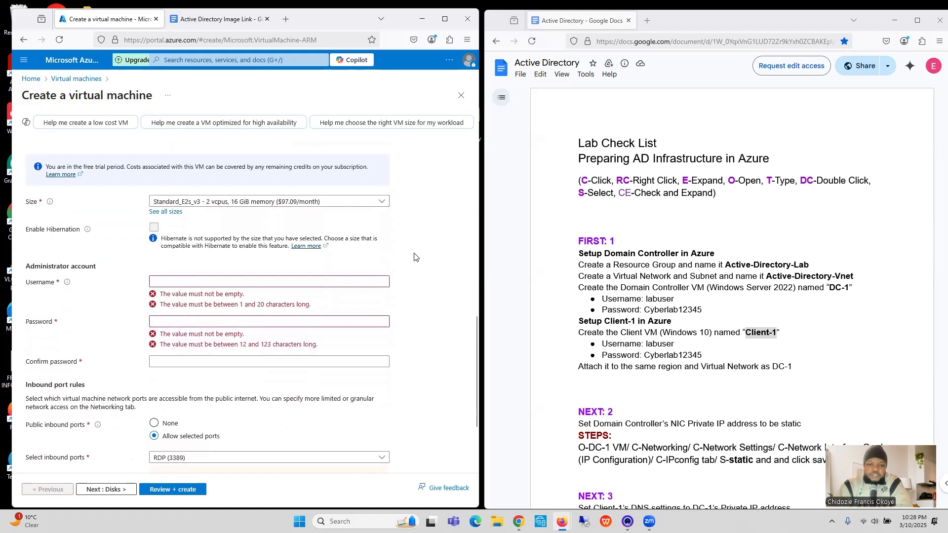
{"action": "left_click", "coordinate": [235, 202]}
{"action": "left_click", "coordinate": [235, 206]}
{"action": "scroll", "coordinate": [413, 235], "scroll_direction": "down", "scroll_amount": 3}
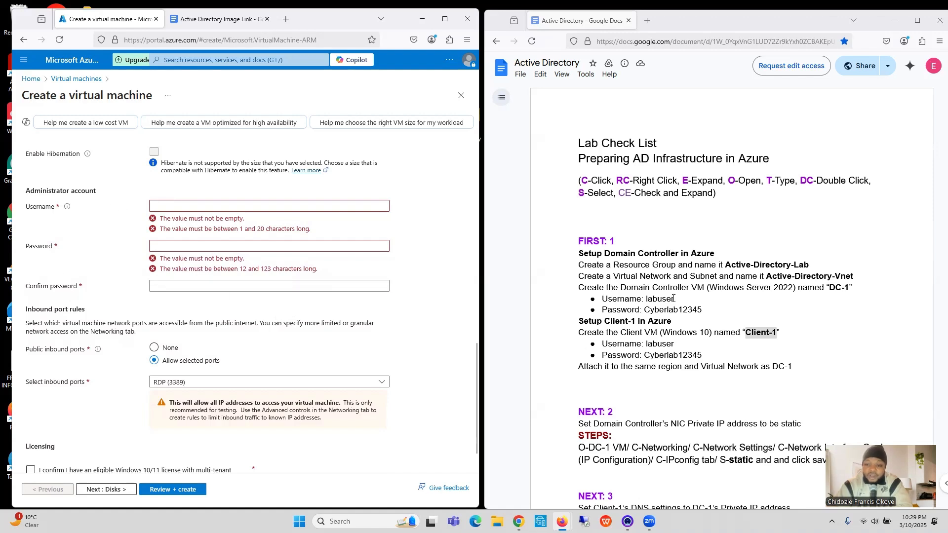
{"action": "left_click_drag", "start_coordinate": [673, 299], "coordinate": [646, 302]}
{"action": "key", "text": "ctrl+c"}
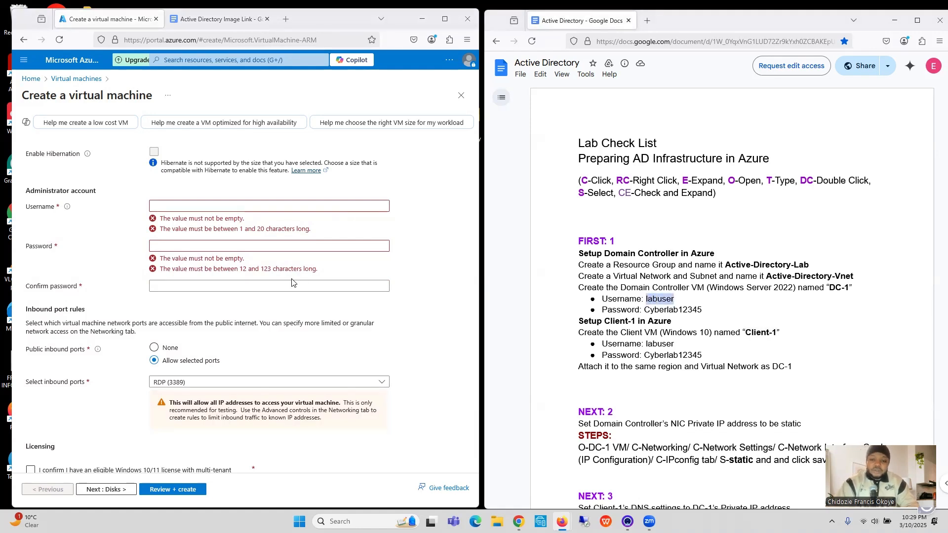
{"action": "left_click", "coordinate": [279, 207]}
{"action": "key", "text": "ctrl+v"}
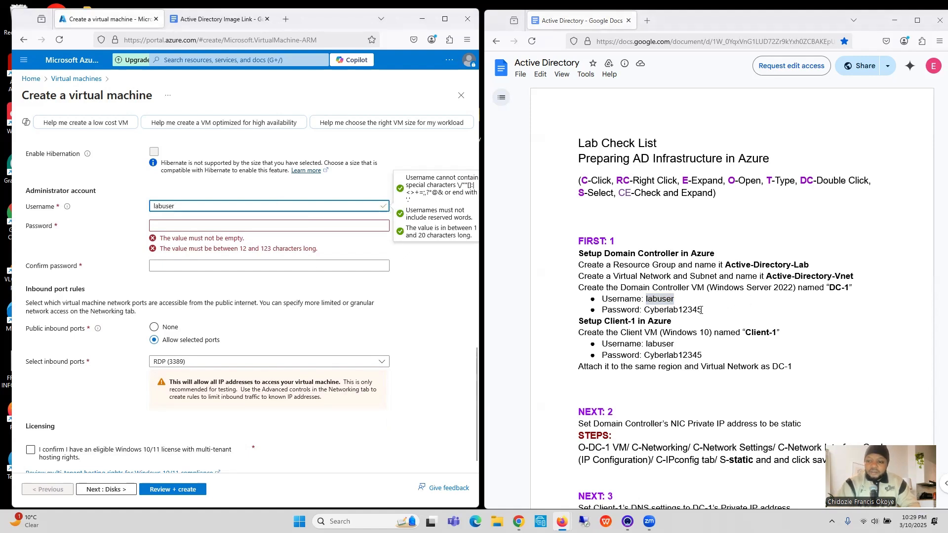
Step: Copy the password from the checklist into Client-1's administrator password and confirm password fields
{"action": "left_click_drag", "start_coordinate": [701, 310], "coordinate": [646, 313]}
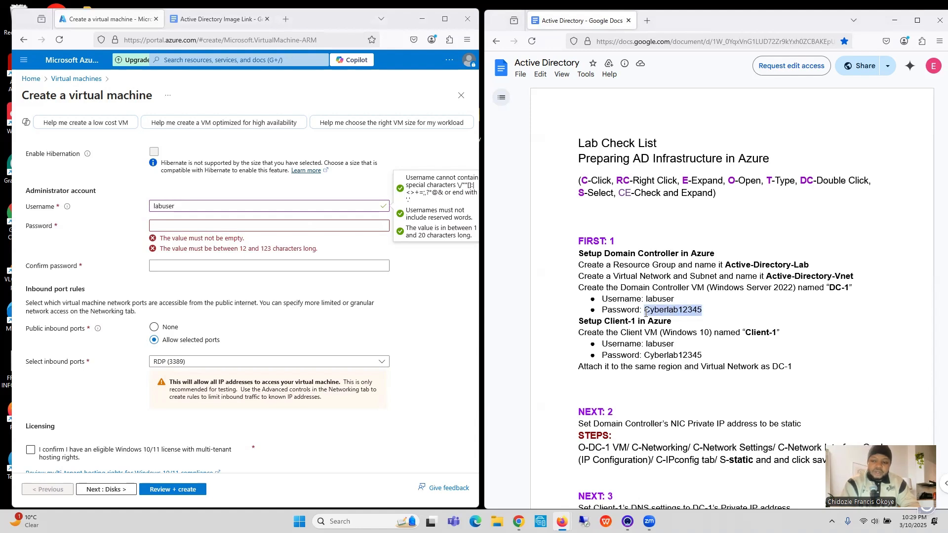
{"action": "left_click", "coordinate": [212, 224]}
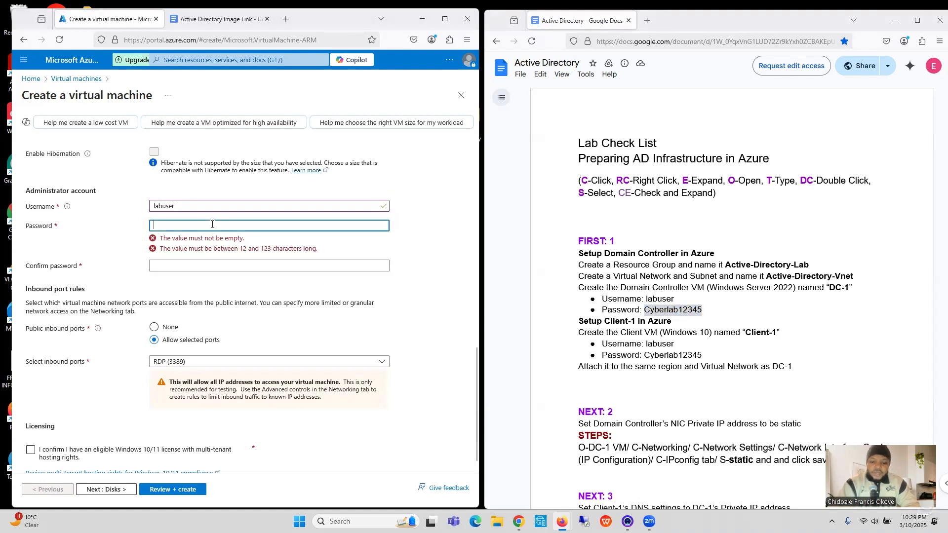
{"action": "key", "text": "ctrl+v"}
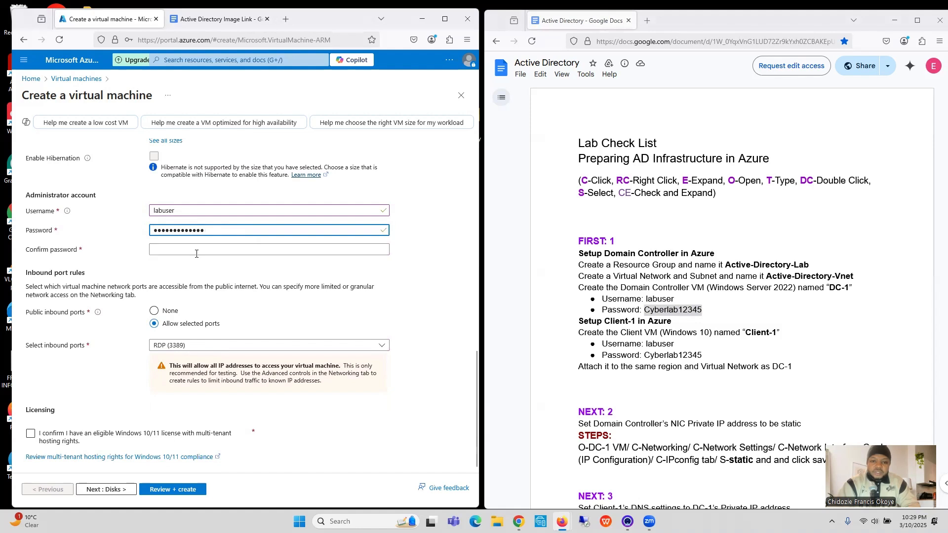
{"action": "left_click", "coordinate": [197, 251]}
{"action": "key", "text": "ctrl+v"}
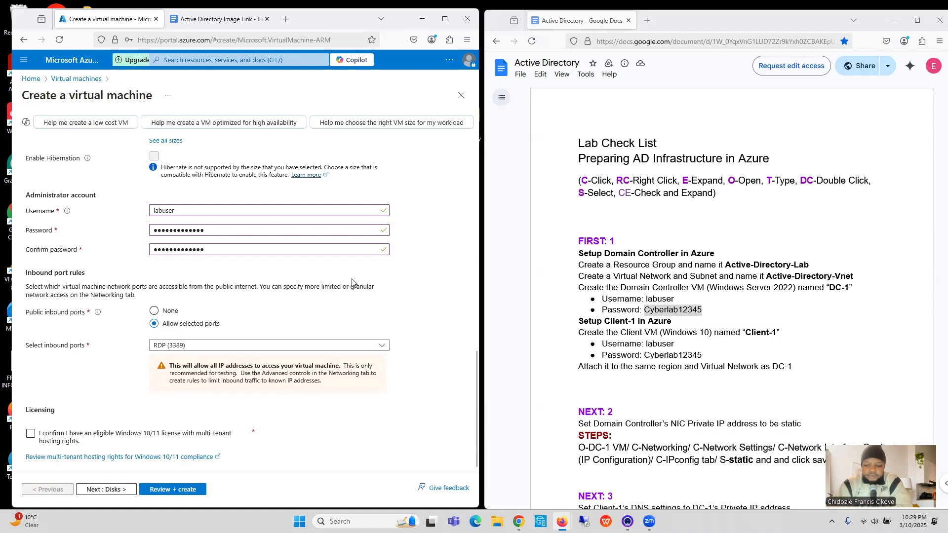
Step: Confirm the eligible Windows 10/11 license with multi-tenant hosting rights and keep the default disk settings
{"action": "left_click", "coordinate": [31, 435]}
{"action": "left_click", "coordinate": [107, 490]}
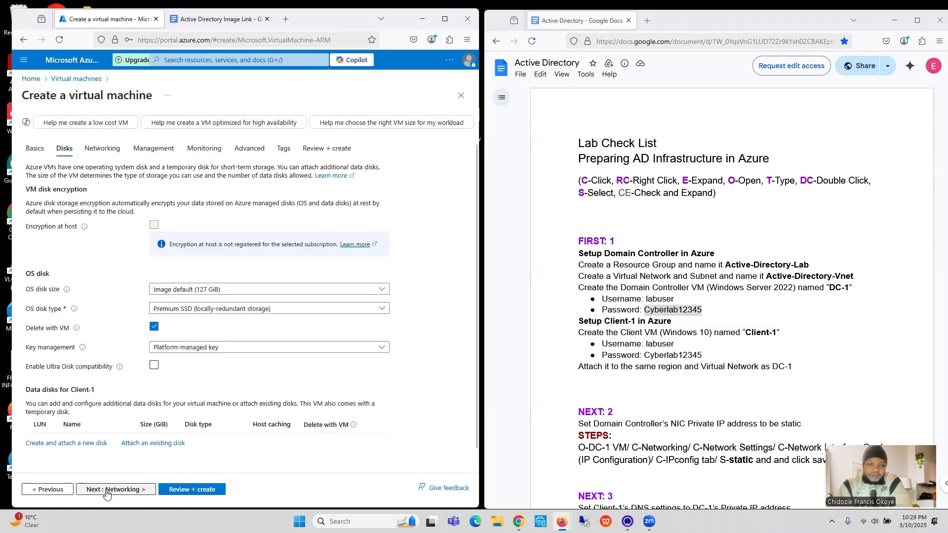
{"action": "left_click", "coordinate": [107, 490]}
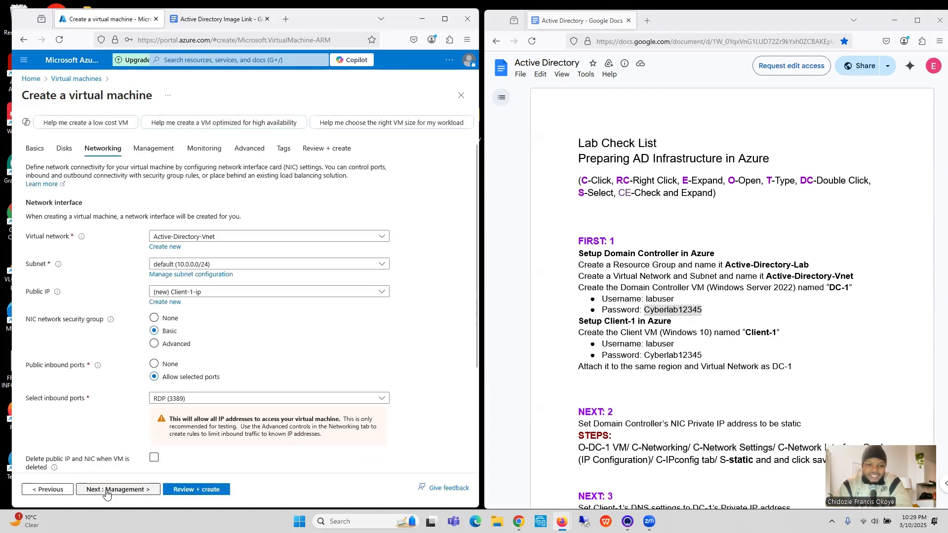
Step: Select Active-Directory-Vnet as Client-1's virtual network and submit the configuration for final validation
{"action": "left_click", "coordinate": [202, 238]}
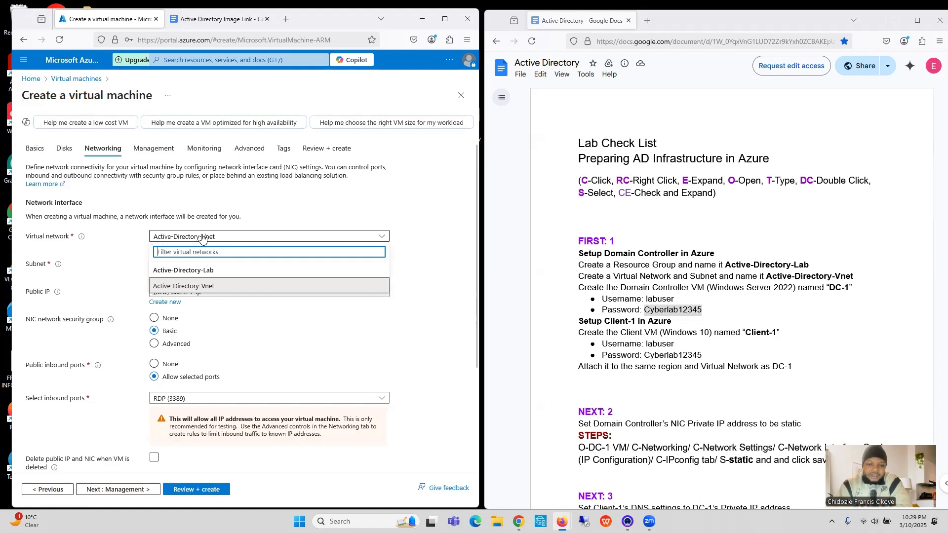
{"action": "left_click", "coordinate": [196, 286]}
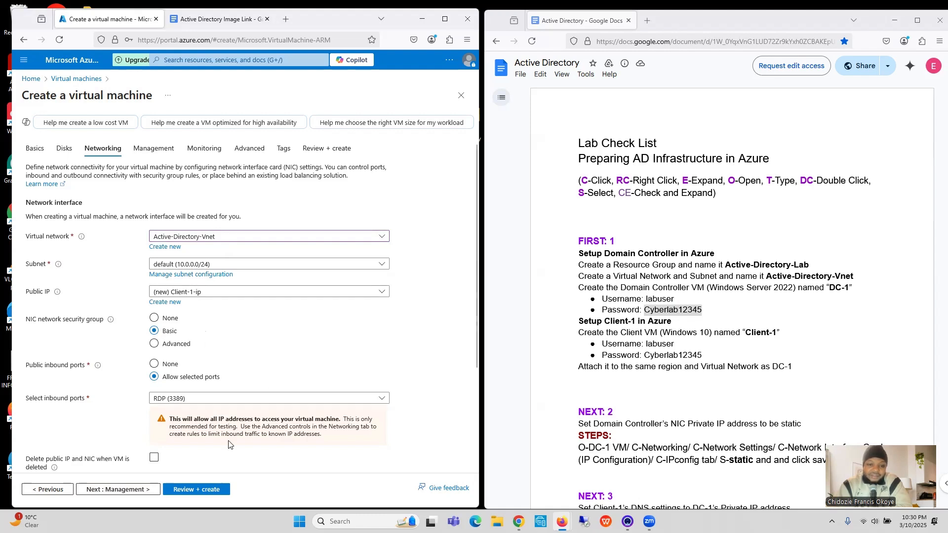
{"action": "left_click", "coordinate": [198, 492]}
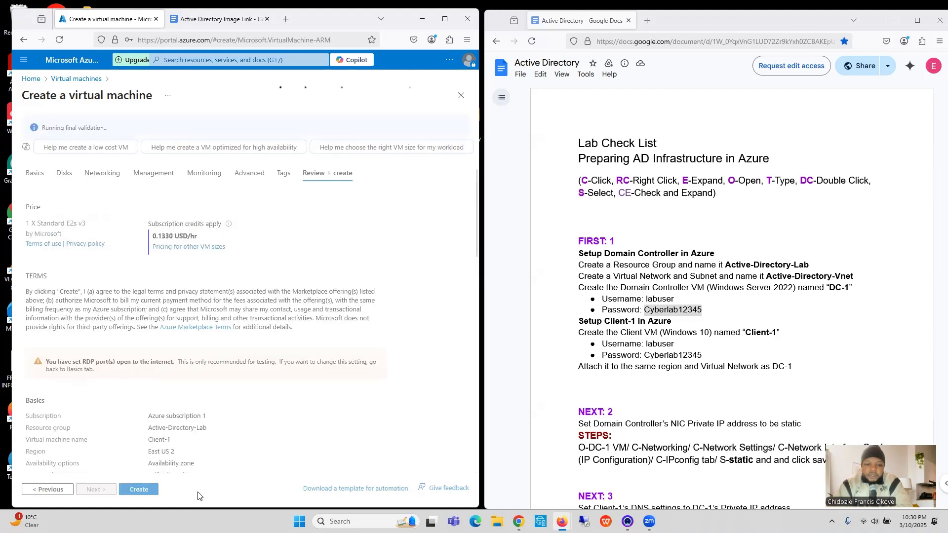
Step: Create the Client-1 virtual machine from the reviewed configuration to start its deployment
{"action": "left_click", "coordinate": [135, 491]}
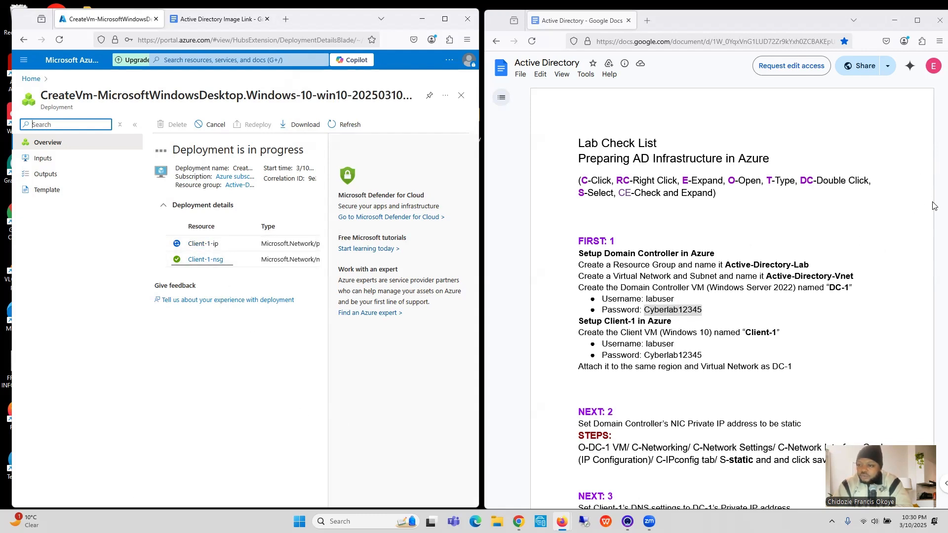
Step: Review the checklist sections on DC-1's static private IP and Client-1's DNS settings, and open the Active Directory network diagram document
{"action": "left_click", "coordinate": [789, 26]}
{"action": "left_click_drag", "start_coordinate": [788, 26], "coordinate": [782, 27]}
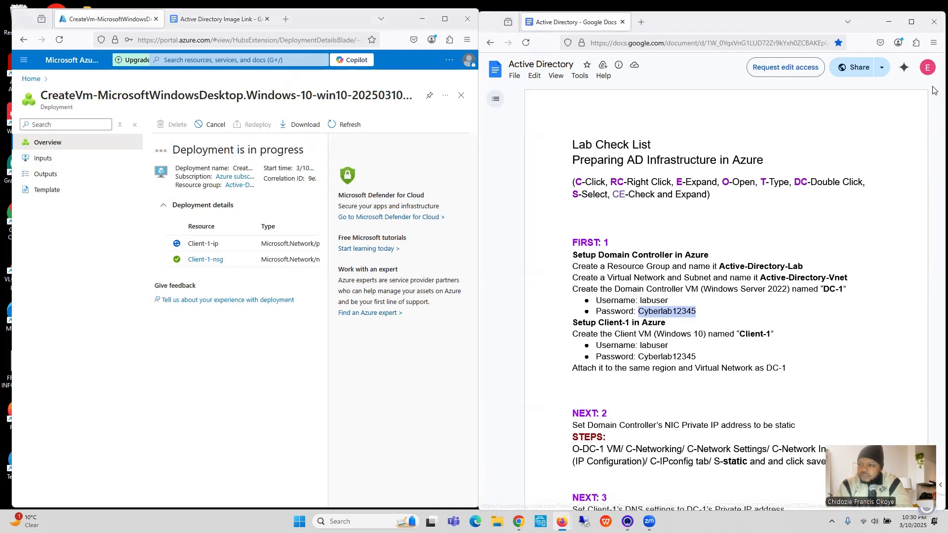
{"action": "left_click", "coordinate": [934, 146]}
{"action": "scroll", "coordinate": [934, 197], "scroll_direction": "down", "scroll_amount": 4}
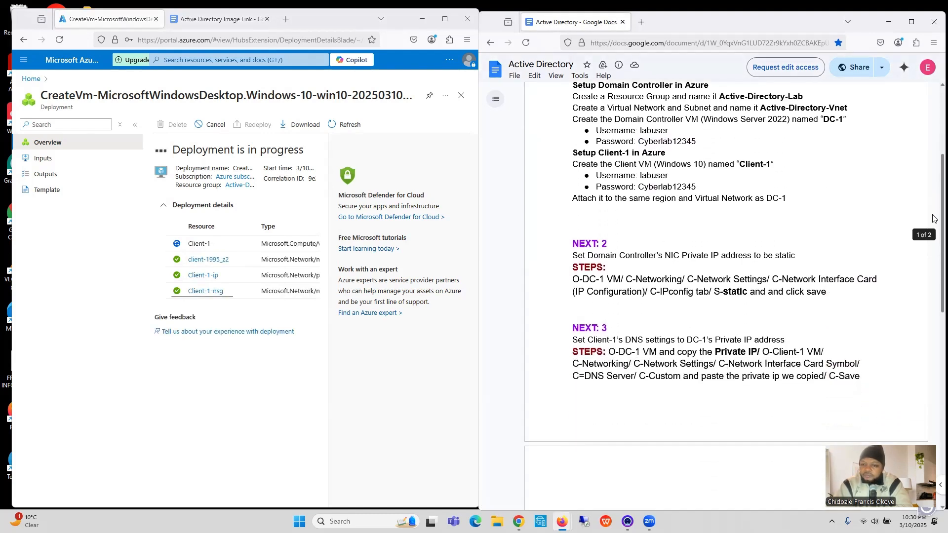
{"action": "scroll", "coordinate": [934, 219], "scroll_direction": "down", "scroll_amount": 3}
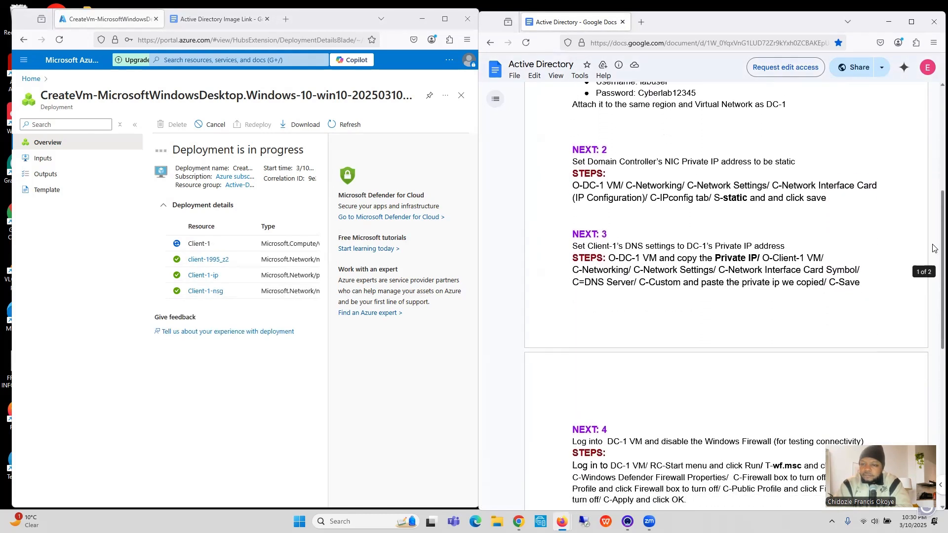
{"action": "scroll", "coordinate": [934, 249], "scroll_direction": "up", "scroll_amount": 2}
{"action": "scroll", "coordinate": [934, 250], "scroll_direction": "down", "scroll_amount": 2}
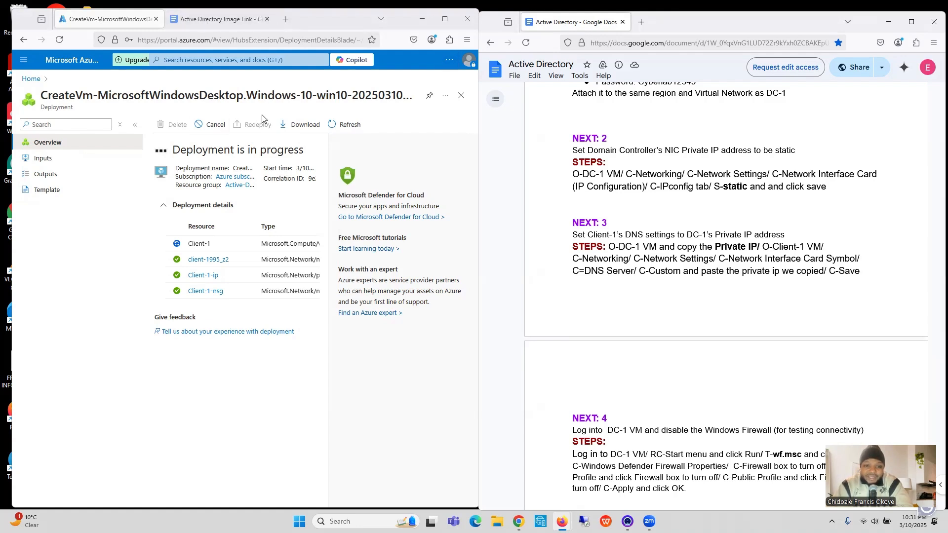
{"action": "left_click", "coordinate": [220, 20]}
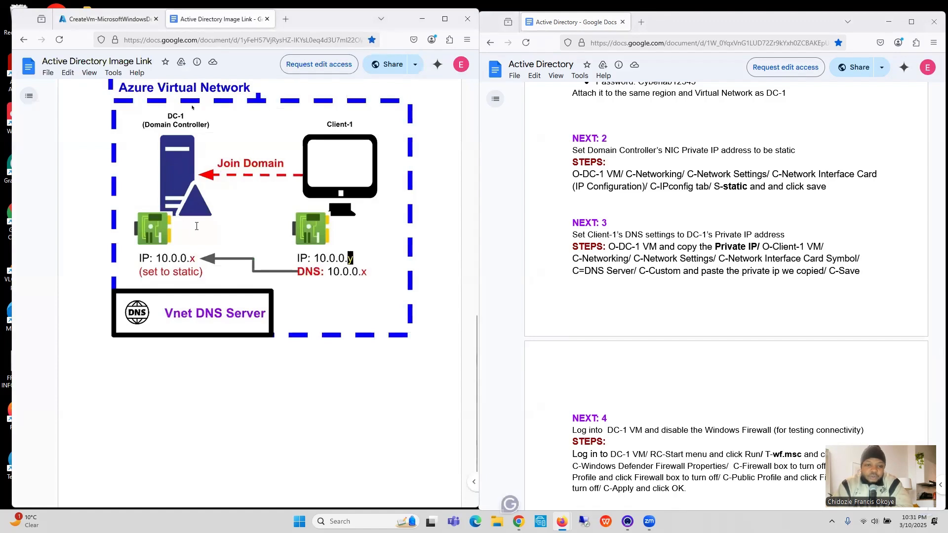
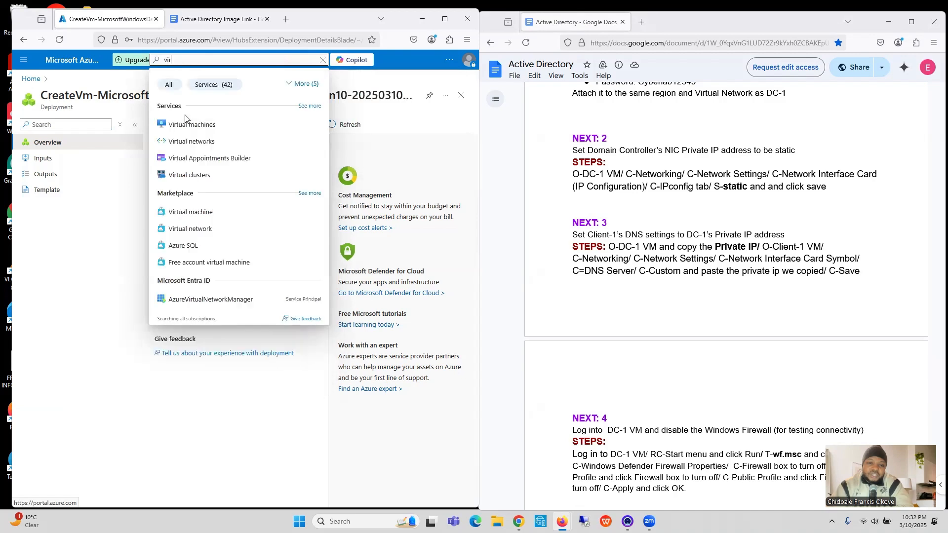
Step: From DC-1's network settings, set ipconfig1's private IP allocation to Static with address 10.0.0.4 and save
{"action": "left_click", "coordinate": [187, 128]}
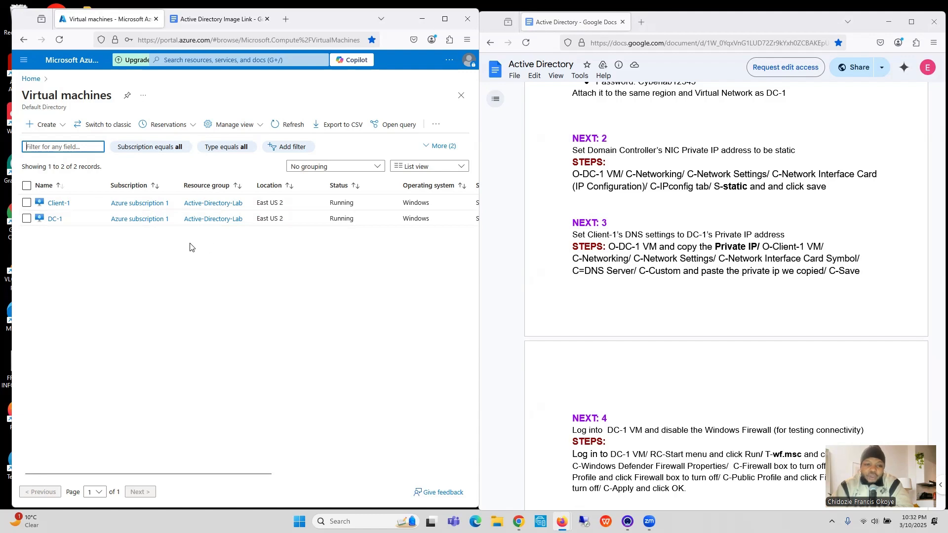
{"action": "left_click", "coordinate": [53, 221]}
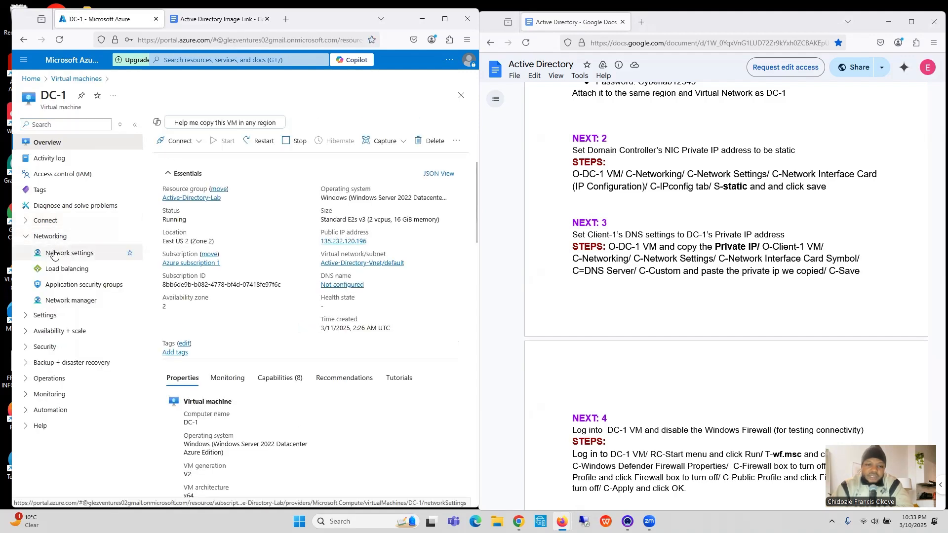
{"action": "left_click", "coordinate": [55, 254]}
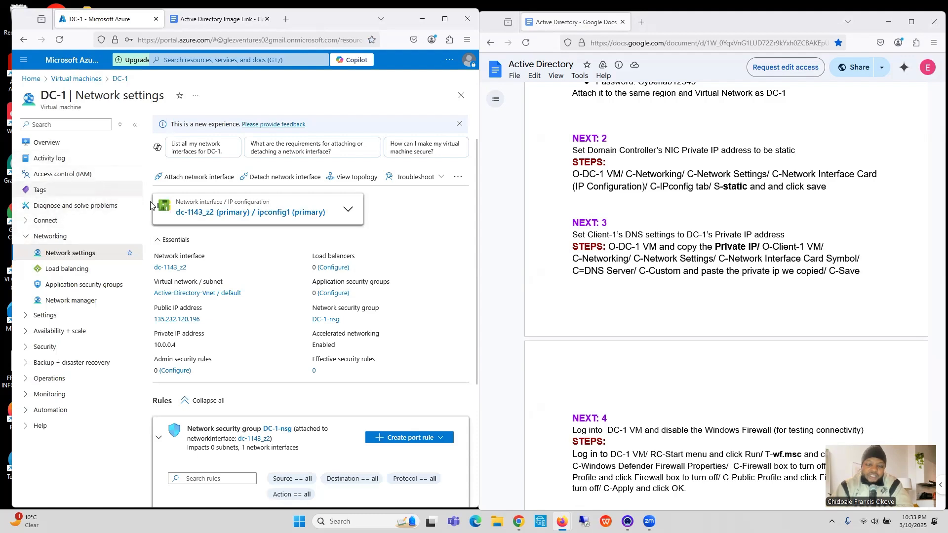
{"action": "left_click", "coordinate": [198, 214]}
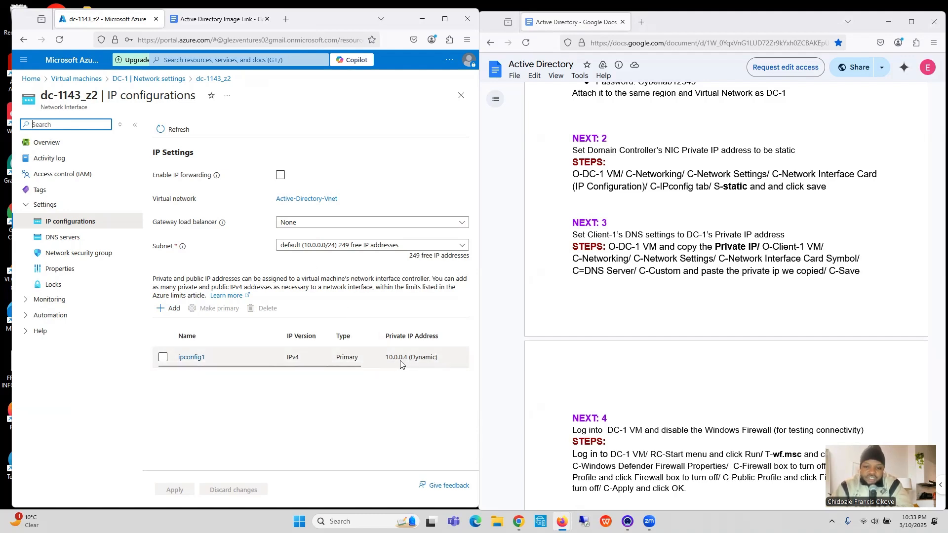
{"action": "left_click", "coordinate": [192, 362]}
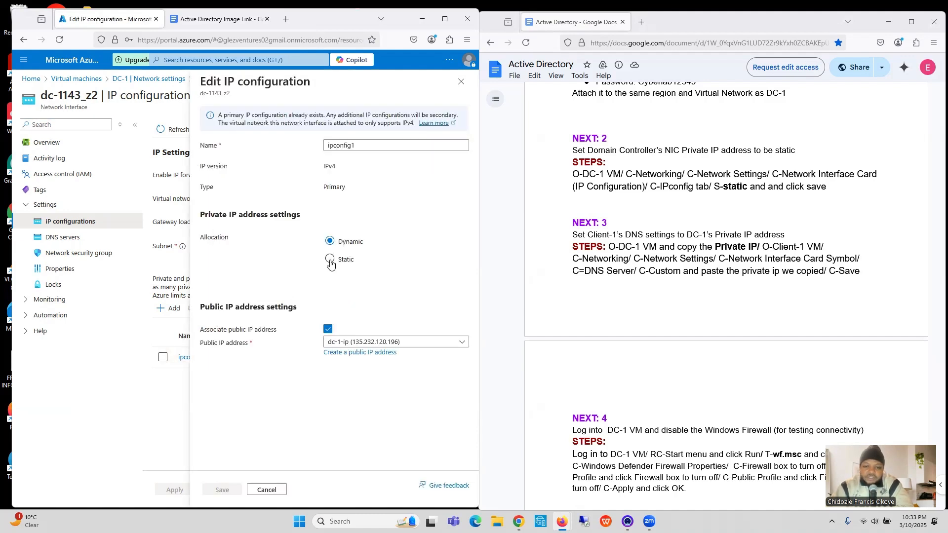
{"action": "left_click", "coordinate": [329, 260]}
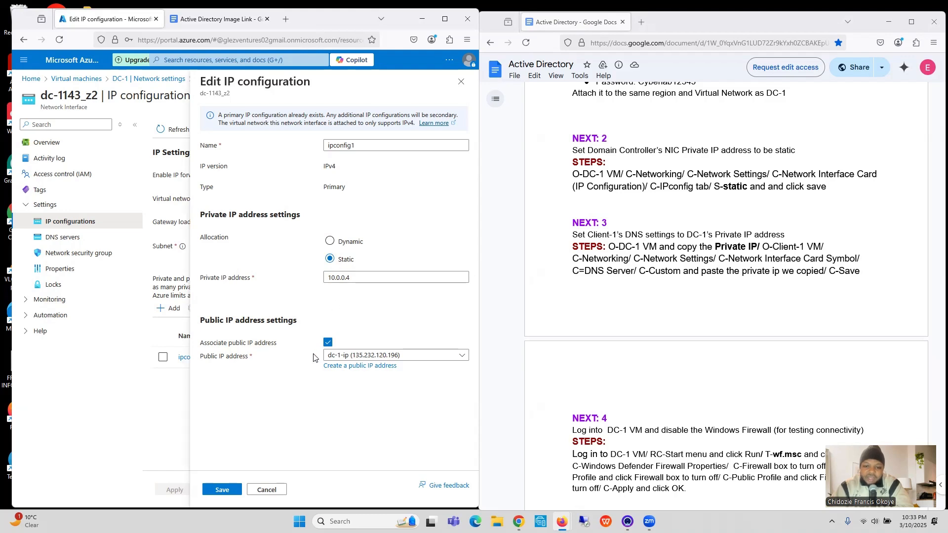
{"action": "left_click", "coordinate": [227, 492]}
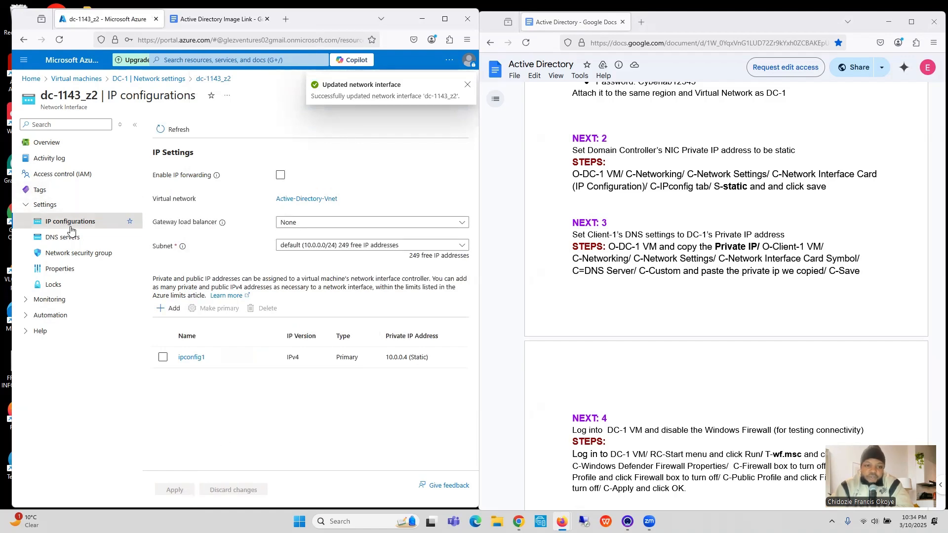
Step: Check the saved allocation of ipconfig1 on DC-1's network interface without changing it
{"action": "left_click", "coordinate": [63, 239]}
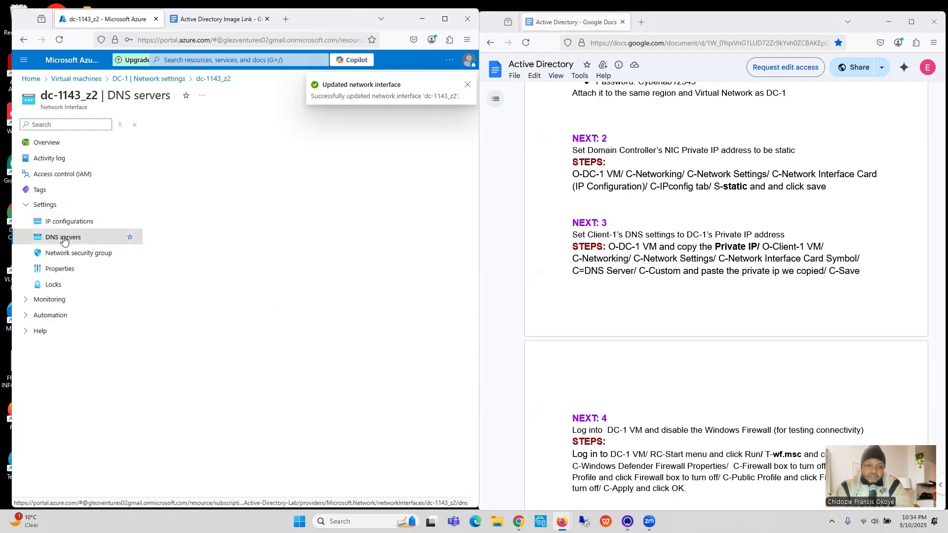
{"action": "left_click", "coordinate": [63, 224]}
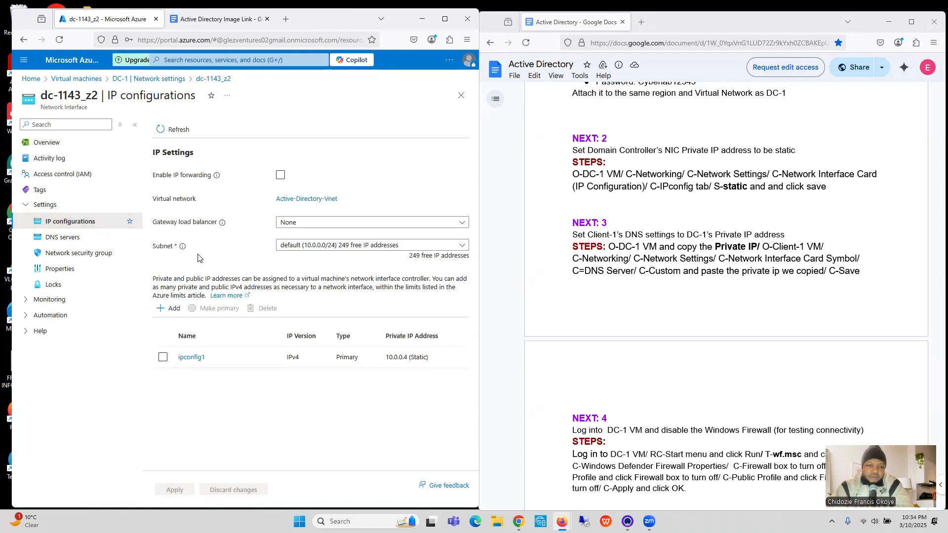
{"action": "left_click", "coordinate": [191, 358]}
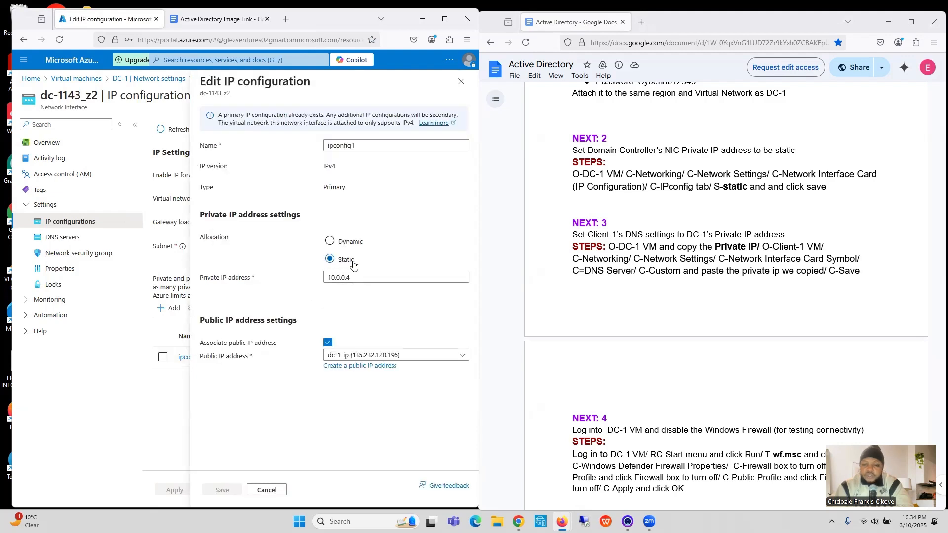
{"action": "left_click", "coordinate": [461, 83]}
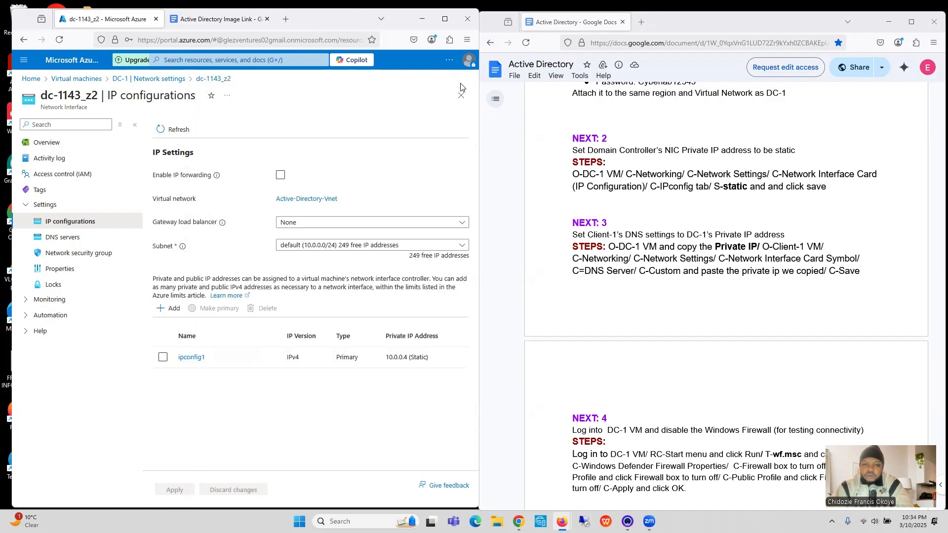
Step: Return to the virtual machines list and review the checklist section on Client-1's DNS together with the network diagram
{"action": "left_click", "coordinate": [237, 55]}
{"action": "type", "text": "vir"}
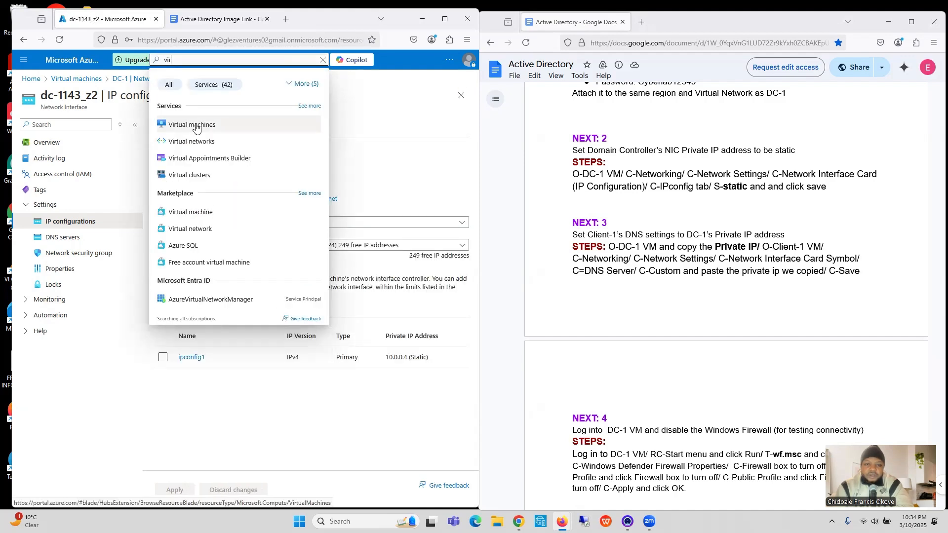
{"action": "left_click", "coordinate": [195, 123]}
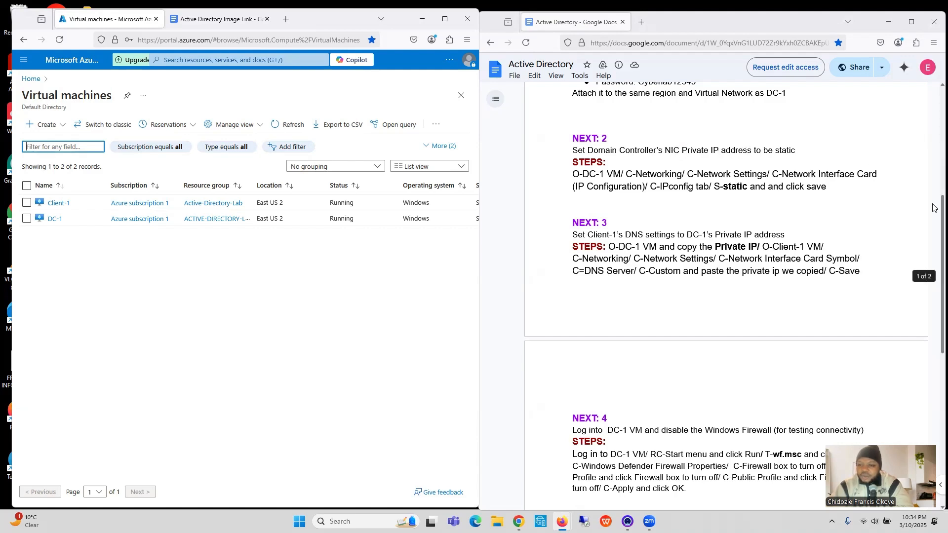
{"action": "left_click_drag", "start_coordinate": [935, 207], "coordinate": [934, 249]}
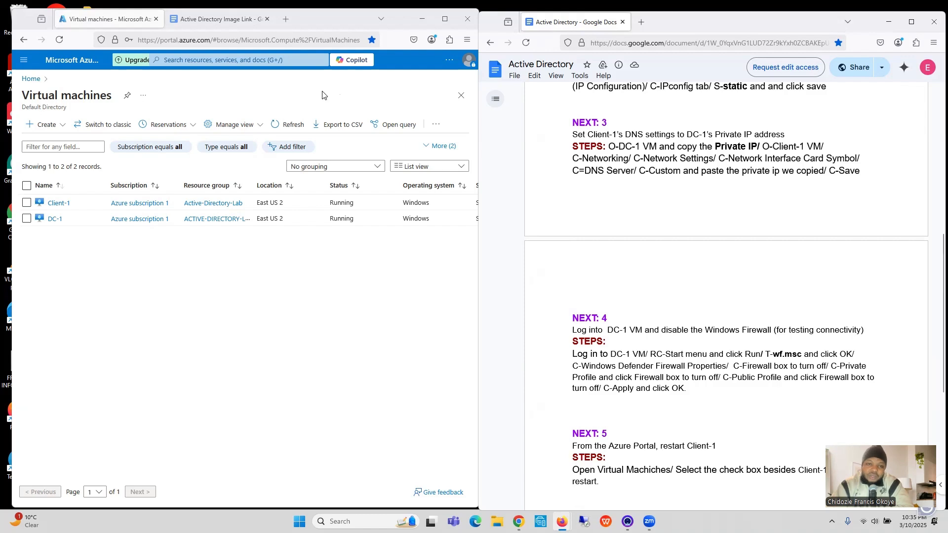
{"action": "left_click", "coordinate": [223, 21]}
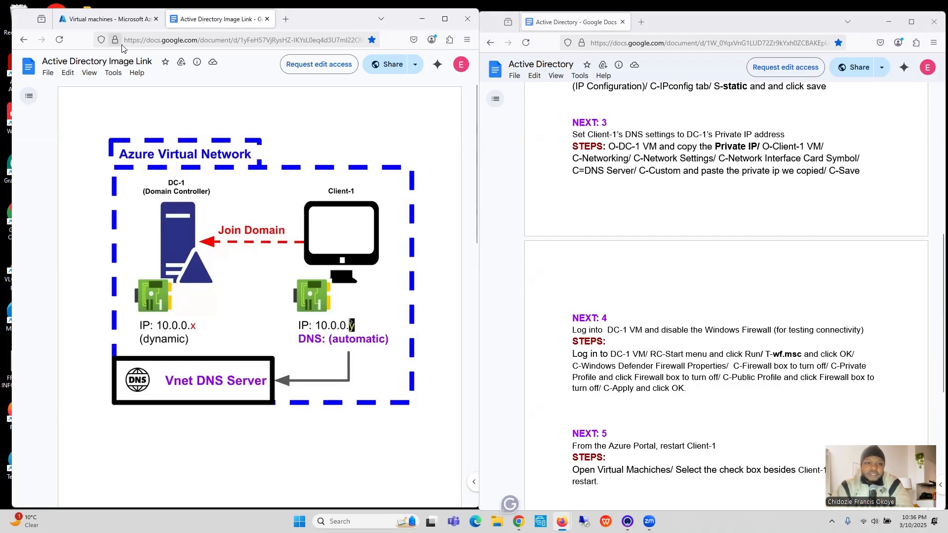
{"action": "left_click", "coordinate": [100, 21]}
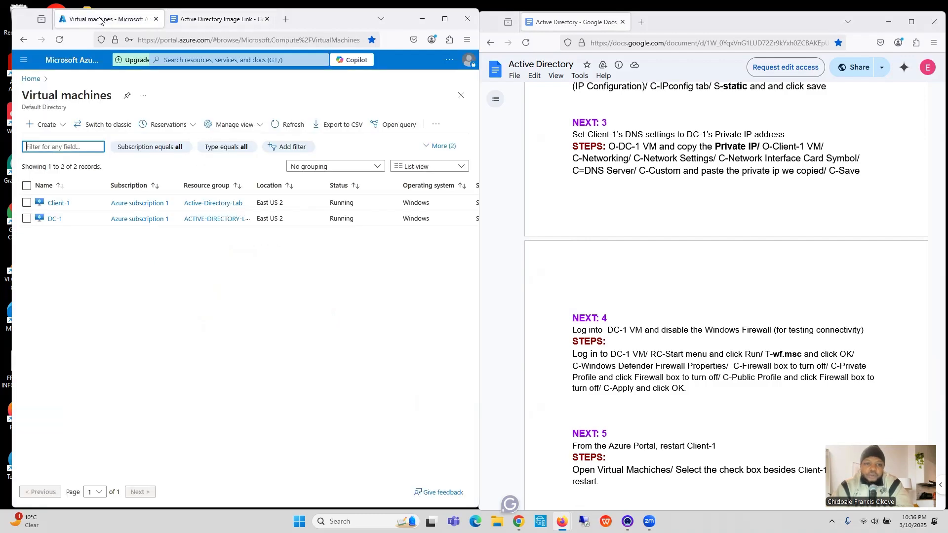
Step: Copy DC-1's private IP address from the networking properties of its overview
{"action": "left_click", "coordinate": [53, 219]}
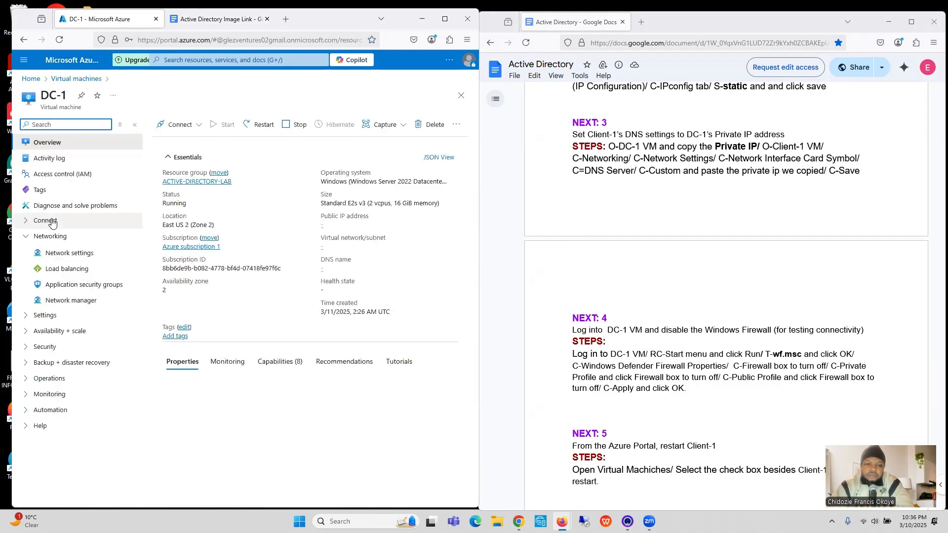
{"action": "left_click", "coordinate": [445, 19]}
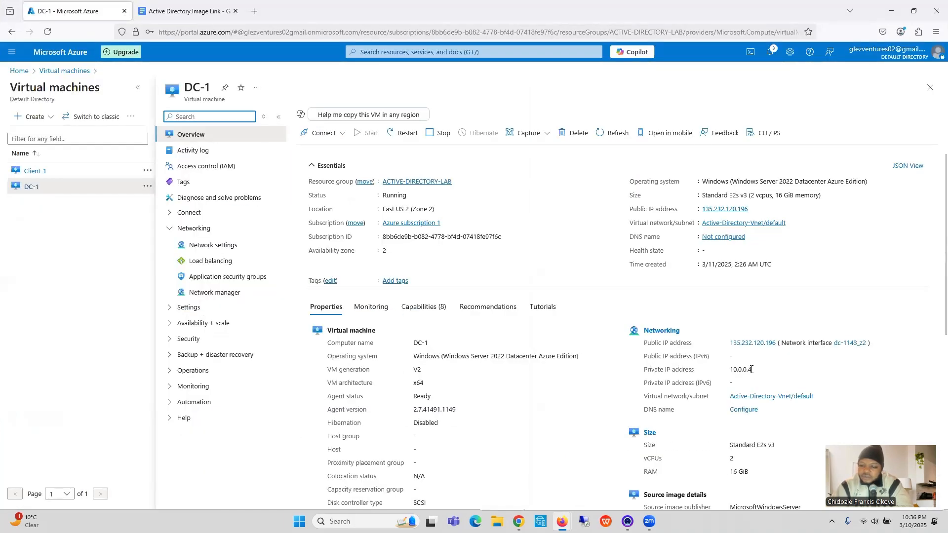
{"action": "left_click_drag", "start_coordinate": [751, 369], "coordinate": [731, 373]}
{"action": "key", "text": "ctrl+c"}
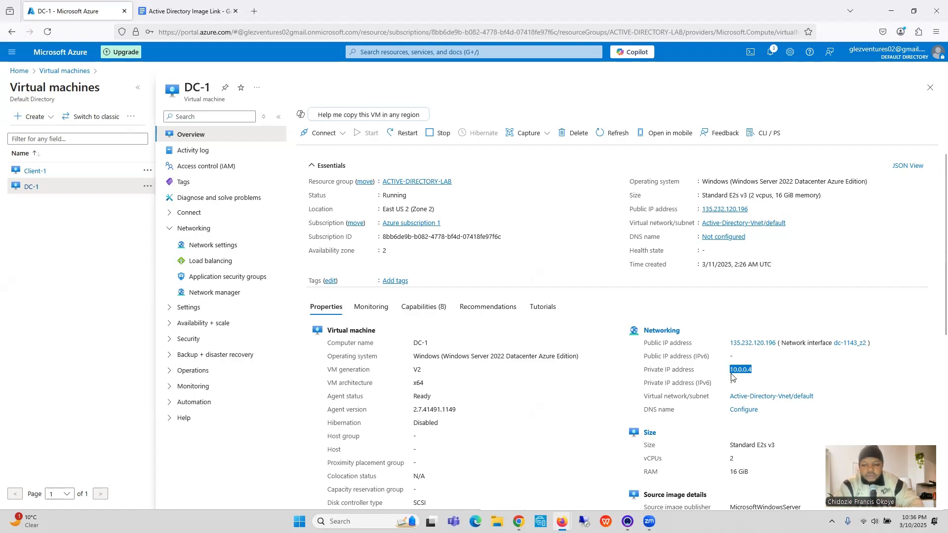
{"action": "left_click", "coordinate": [913, 11]}
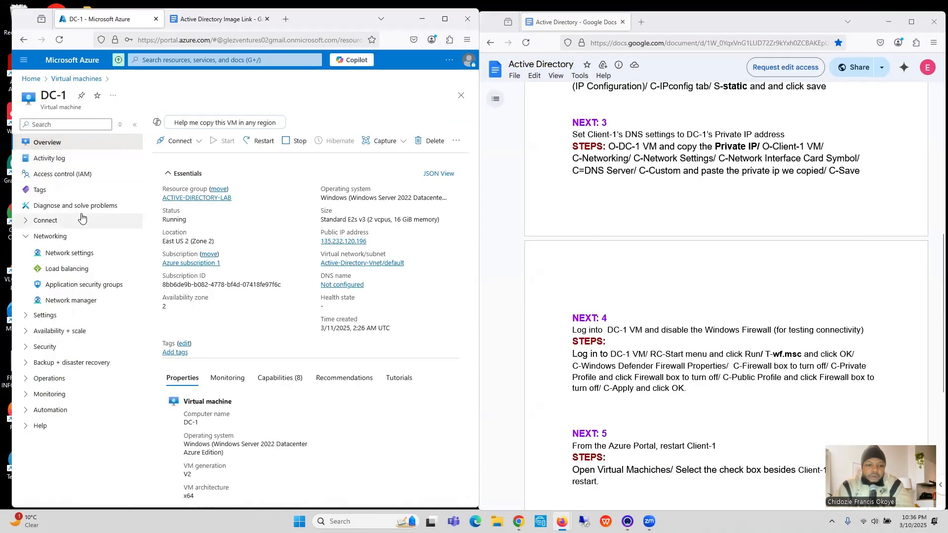
Step: Open the primary network interface of Client-1 from its network settings
{"action": "left_click", "coordinate": [22, 44]}
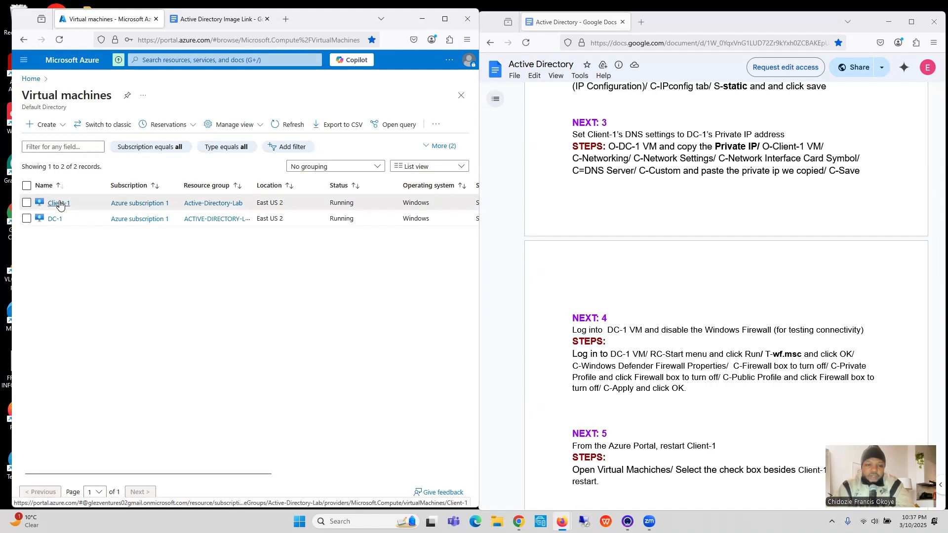
{"action": "left_click", "coordinate": [58, 203]}
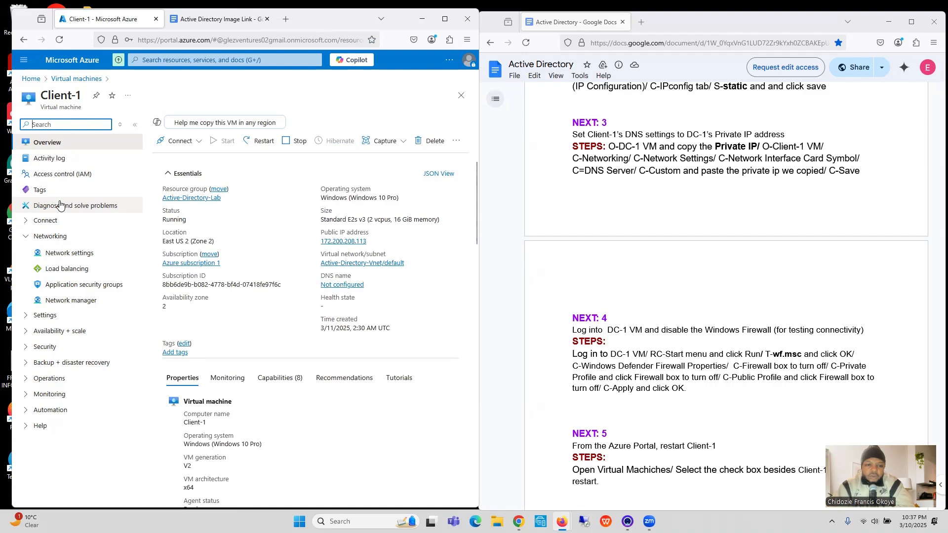
{"action": "left_click", "coordinate": [65, 237]}
{"action": "left_click", "coordinate": [64, 238]}
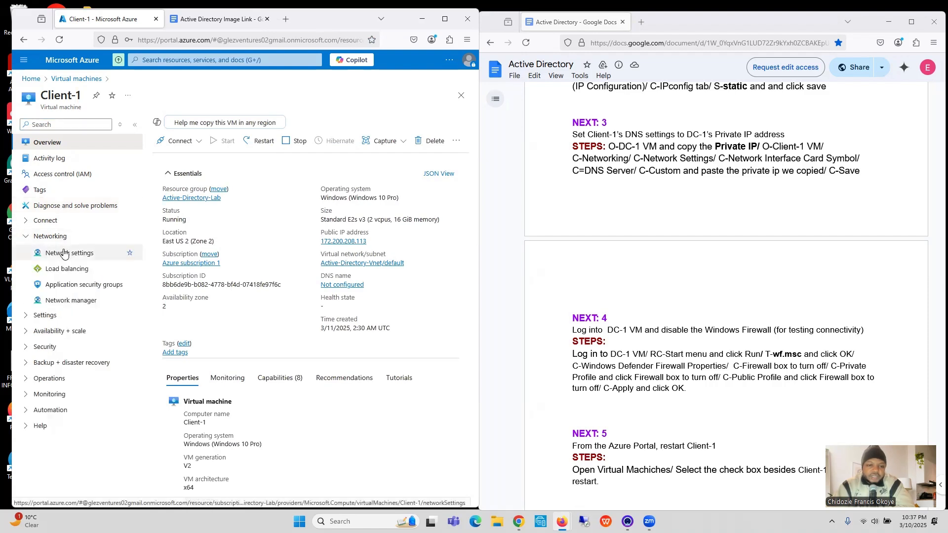
{"action": "left_click", "coordinate": [64, 254]}
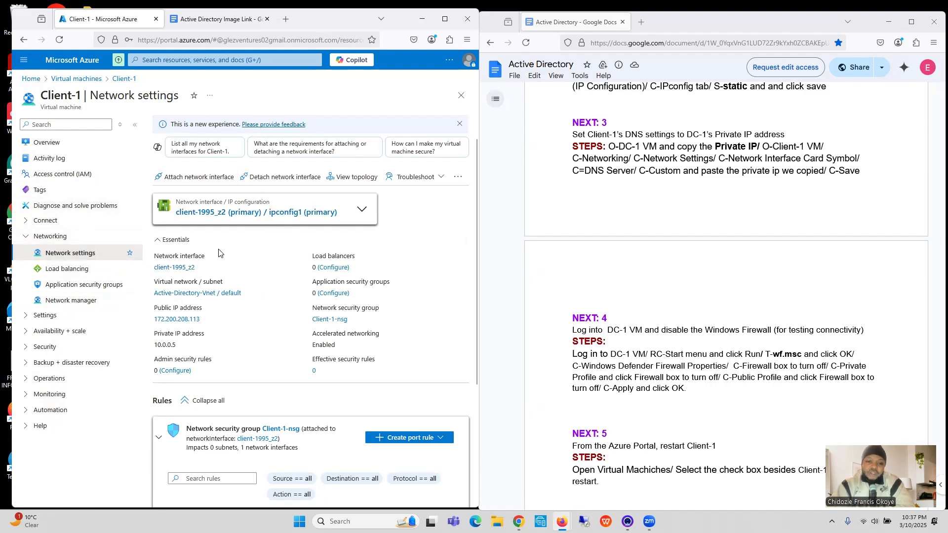
{"action": "left_click", "coordinate": [227, 212]}
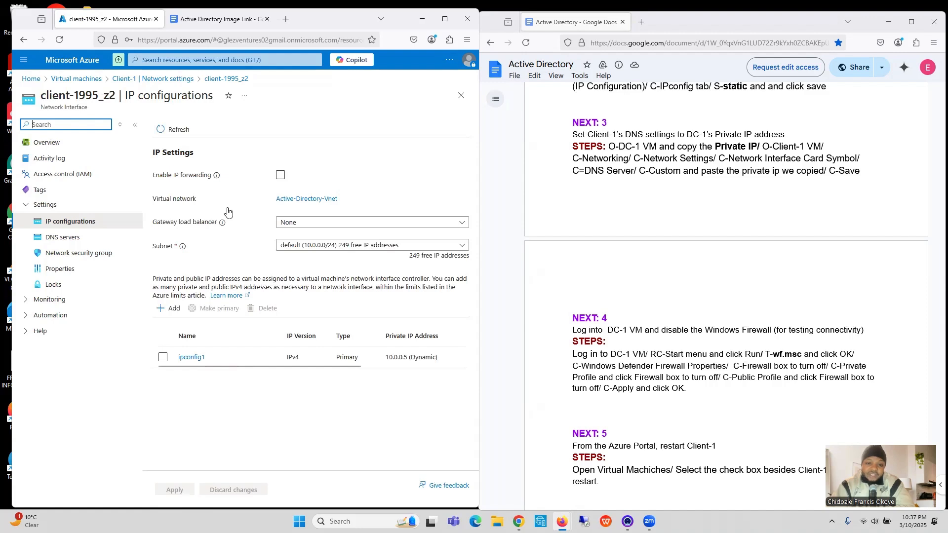
Step: Set Client-1's network interface to a custom DNS server with address 10.0.0.4 and save
{"action": "left_click", "coordinate": [71, 241]}
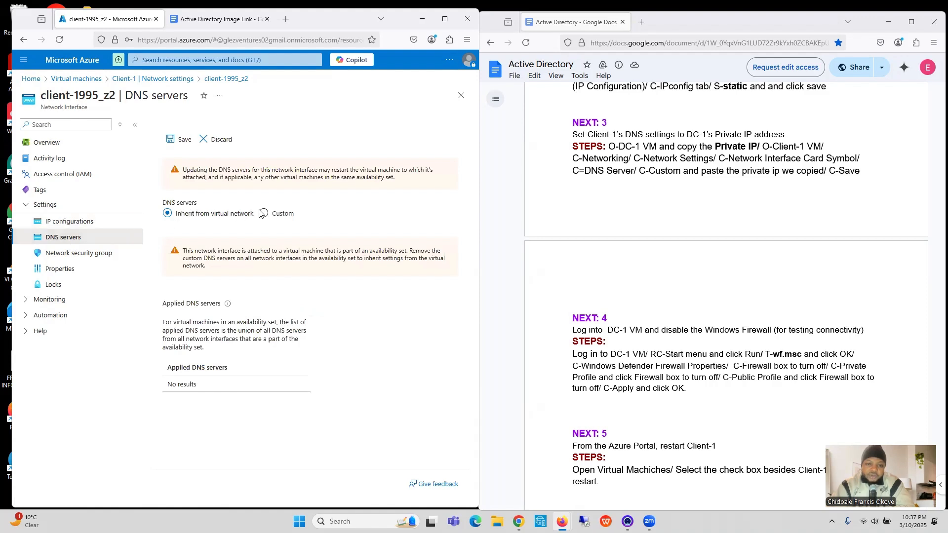
{"action": "left_click", "coordinate": [264, 214]}
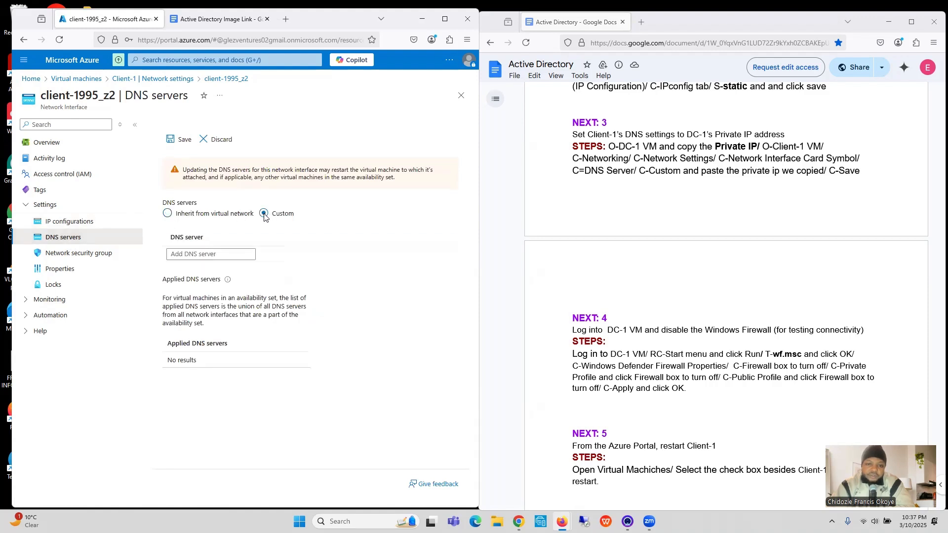
{"action": "left_click", "coordinate": [217, 253]}
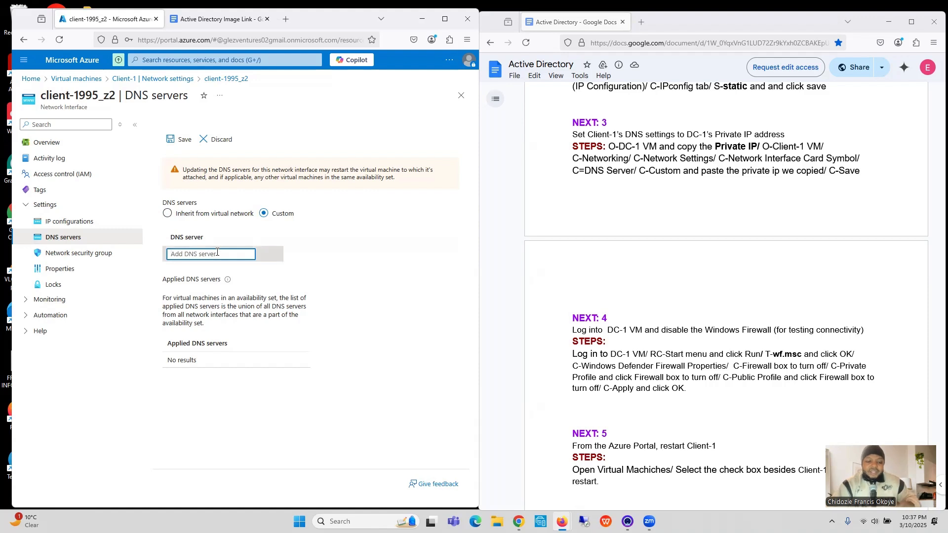
{"action": "key", "text": "ctrl+v"}
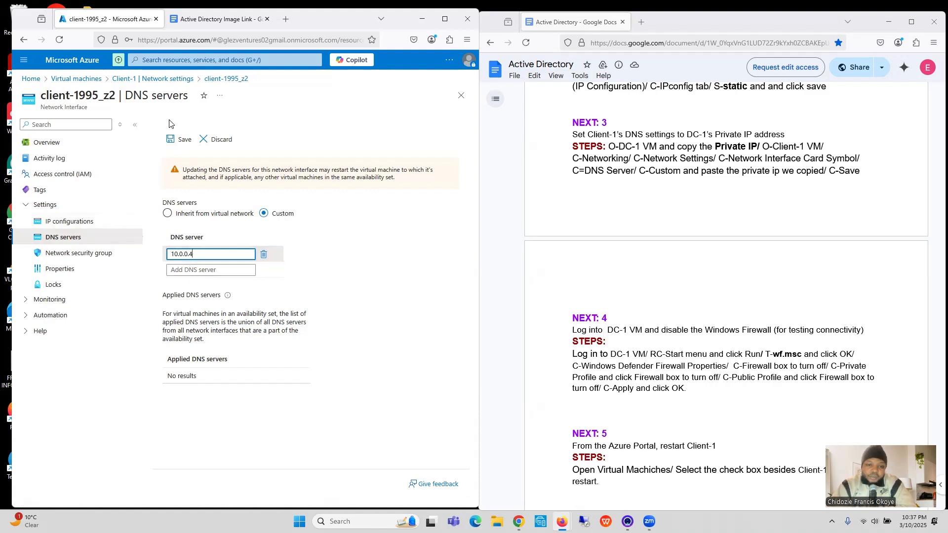
{"action": "left_click", "coordinate": [178, 139]}
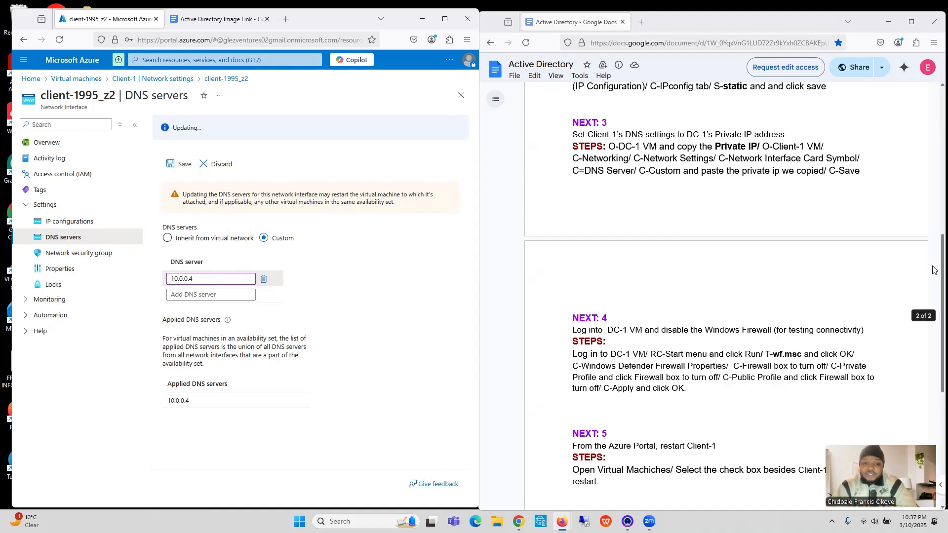
Step: Review the checklist from NEXT: 4 onward and check the IP configurations and DNS servers of Client-1's network interface
{"action": "left_click_drag", "start_coordinate": [935, 270], "coordinate": [935, 340]}
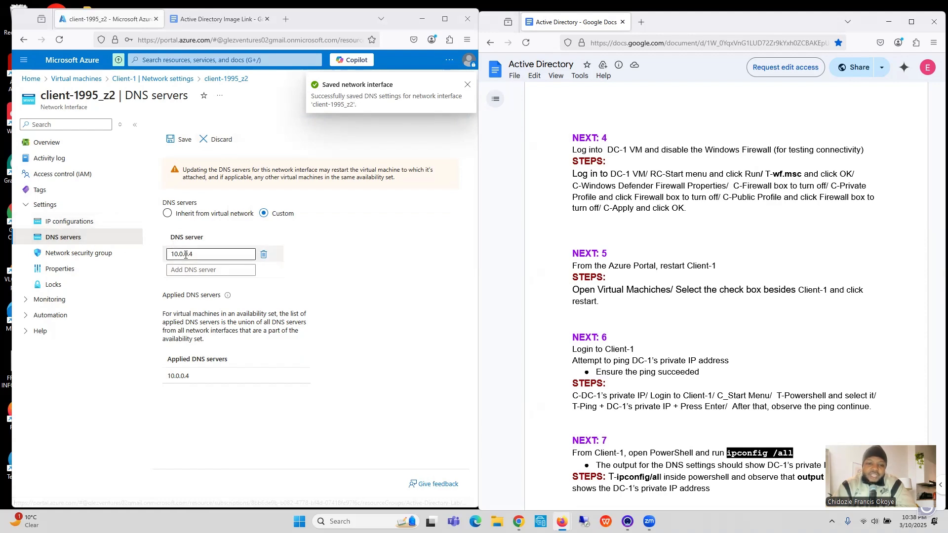
{"action": "left_click", "coordinate": [68, 224]}
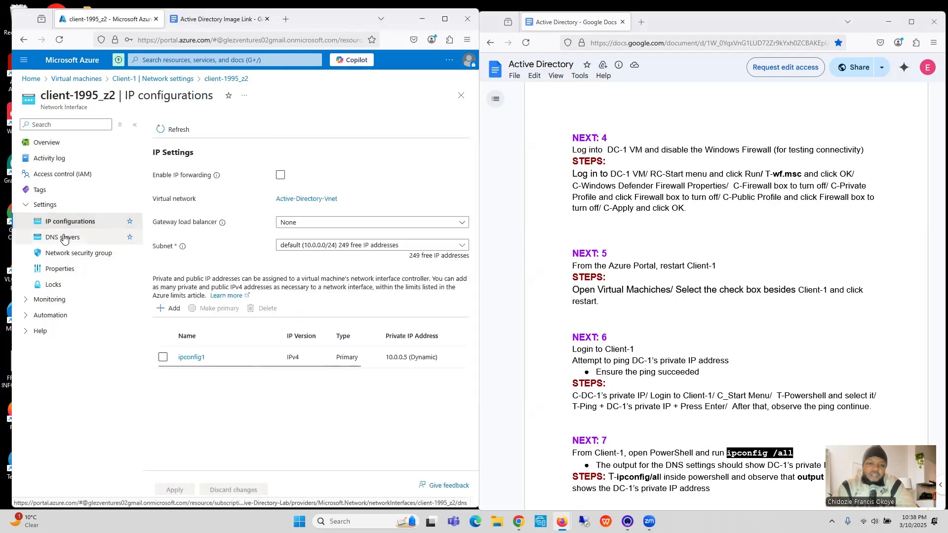
{"action": "left_click", "coordinate": [63, 238]}
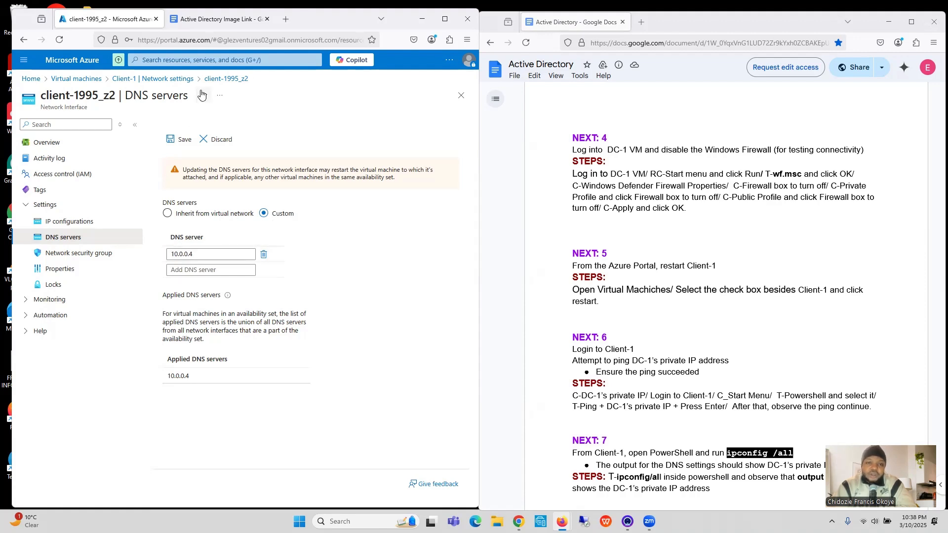
Step: Search the portal for "vir" and open the virtual machines list
{"action": "left_click", "coordinate": [204, 61]}
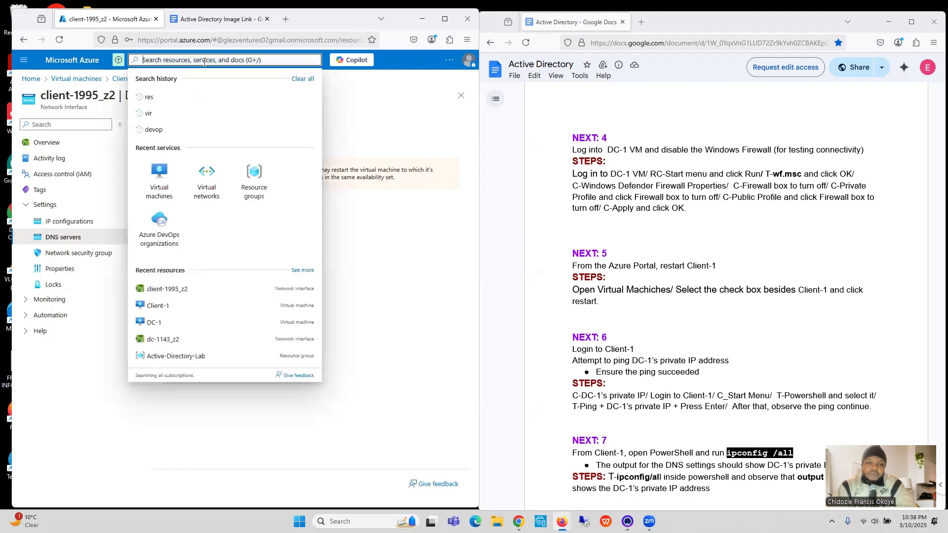
{"action": "left_click", "coordinate": [176, 115]}
{"action": "left_click", "coordinate": [205, 124]}
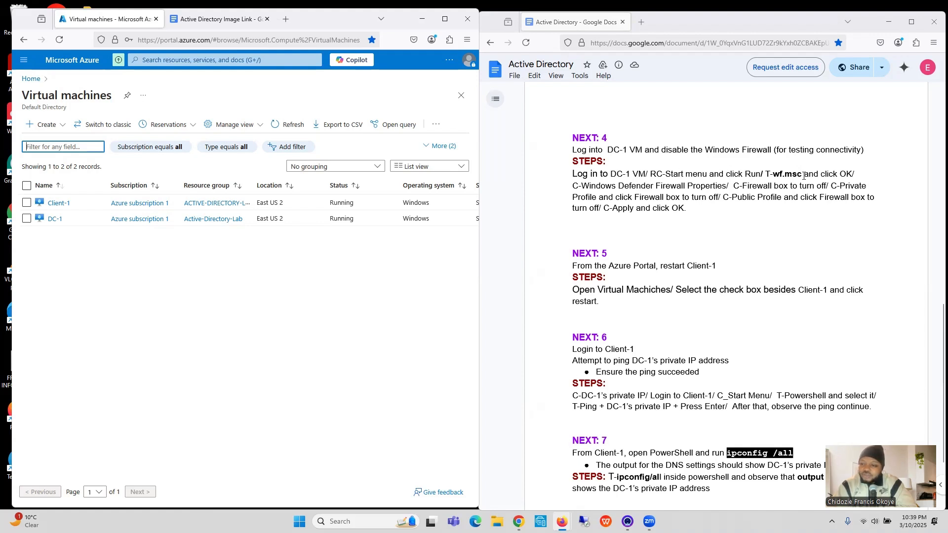
Step: Copy DC-1's public IP address from the virtual machines list, widening the portal window and restoring its side-by-side layout with the checklist
{"action": "left_click_drag", "start_coordinate": [804, 176], "coordinate": [776, 178]}
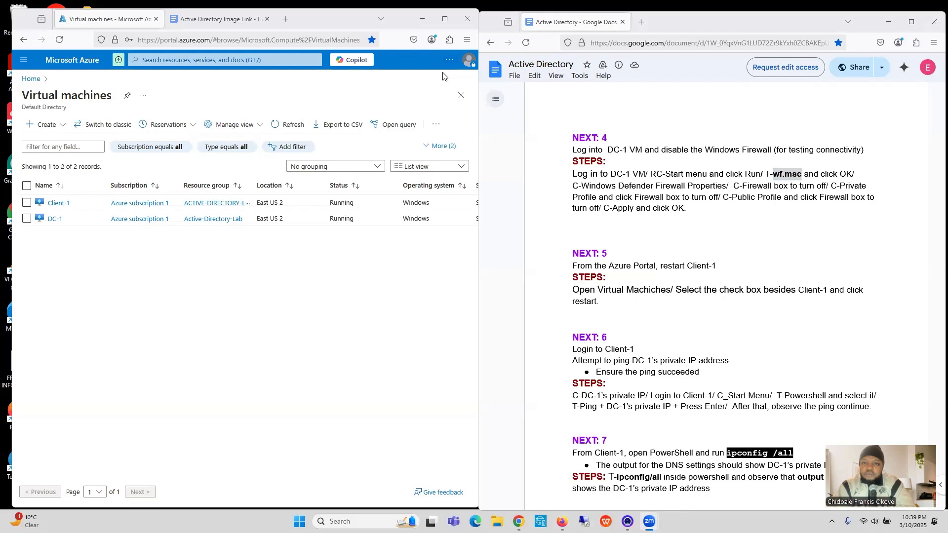
{"action": "left_click", "coordinate": [445, 18]}
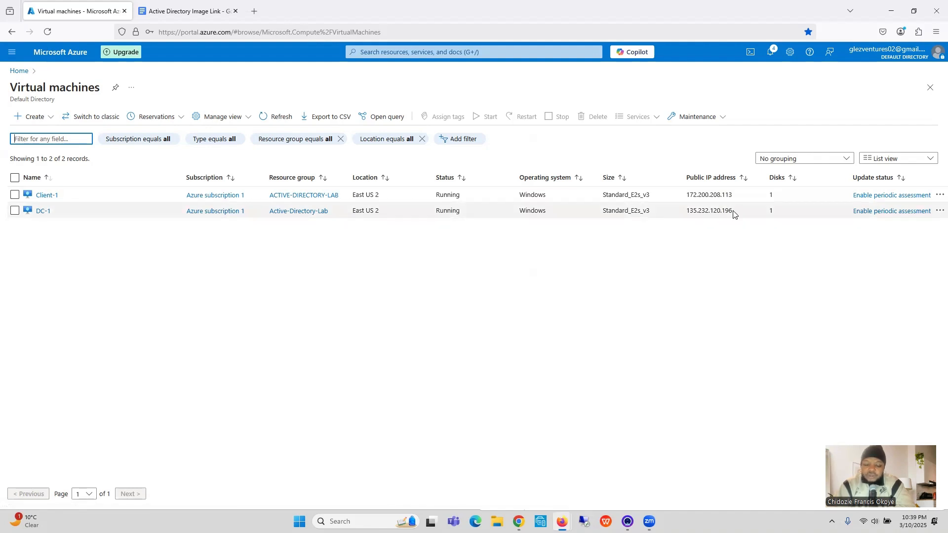
{"action": "left_click_drag", "start_coordinate": [733, 212], "coordinate": [688, 219]}
{"action": "key", "text": "ctrl+c"}
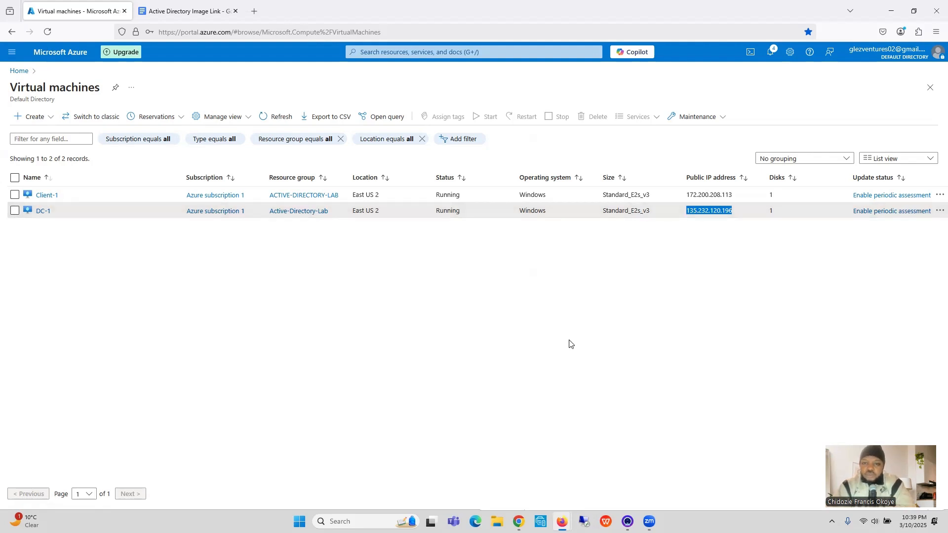
{"action": "mouse_move", "coordinate": [914, 13]}
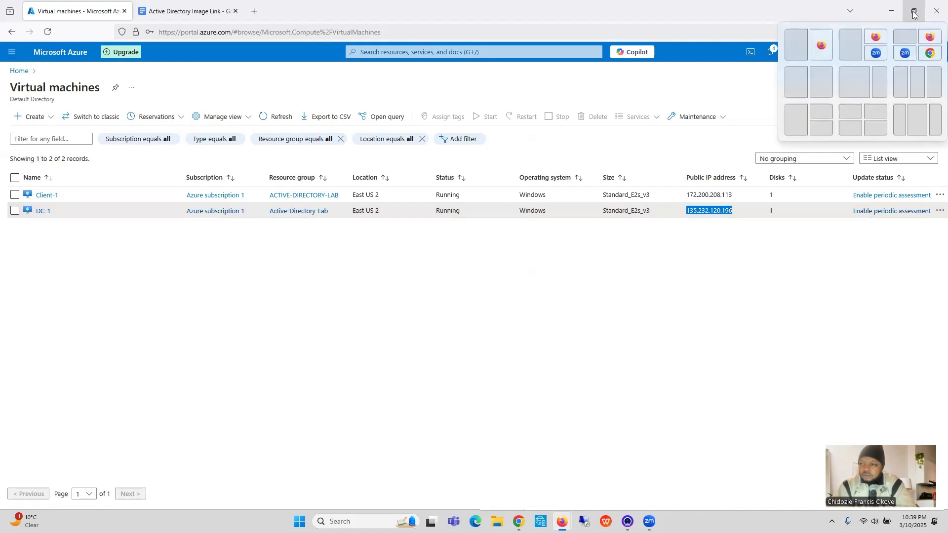
{"action": "left_click", "coordinate": [795, 45]}
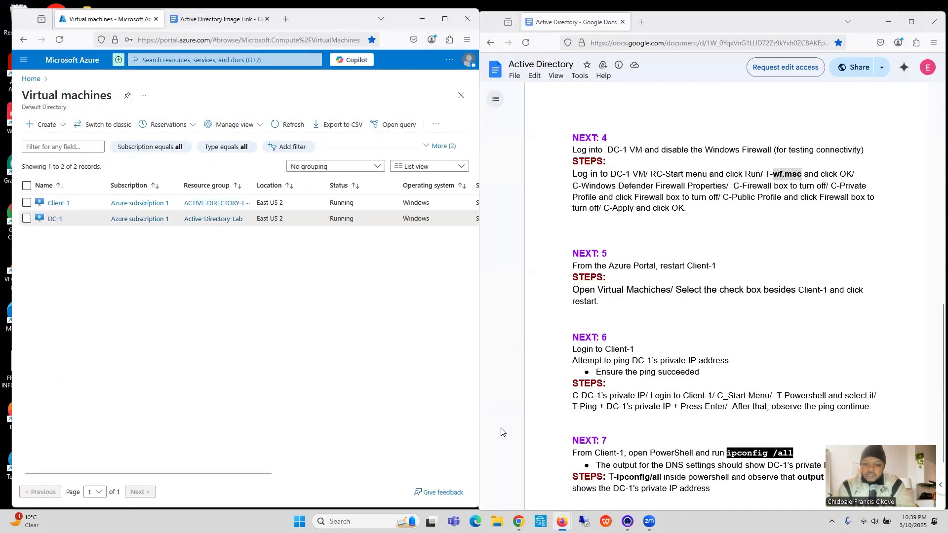
Step: Open Remote Desktop Connection and start a connection to DC-1 at 135.232.120.196
{"action": "left_click", "coordinate": [357, 522]}
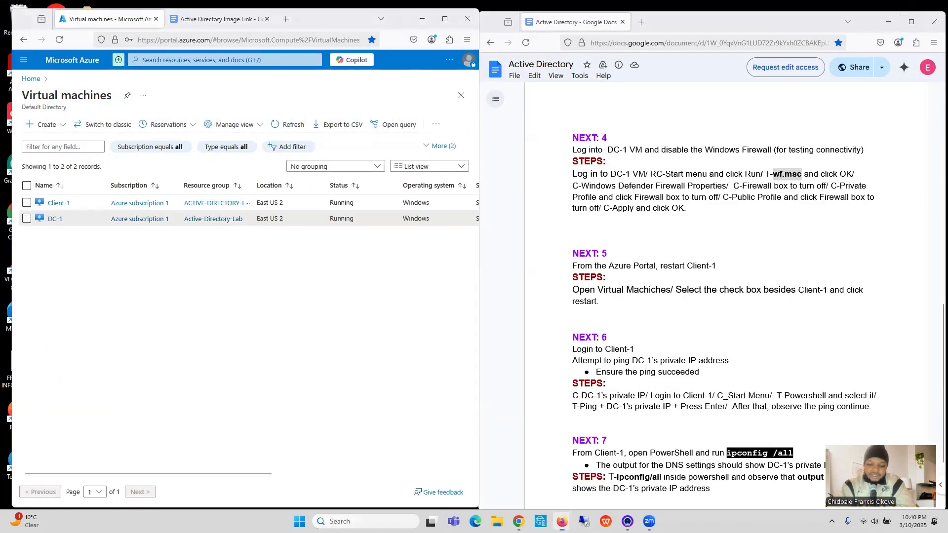
{"action": "type", "text": "rem"}
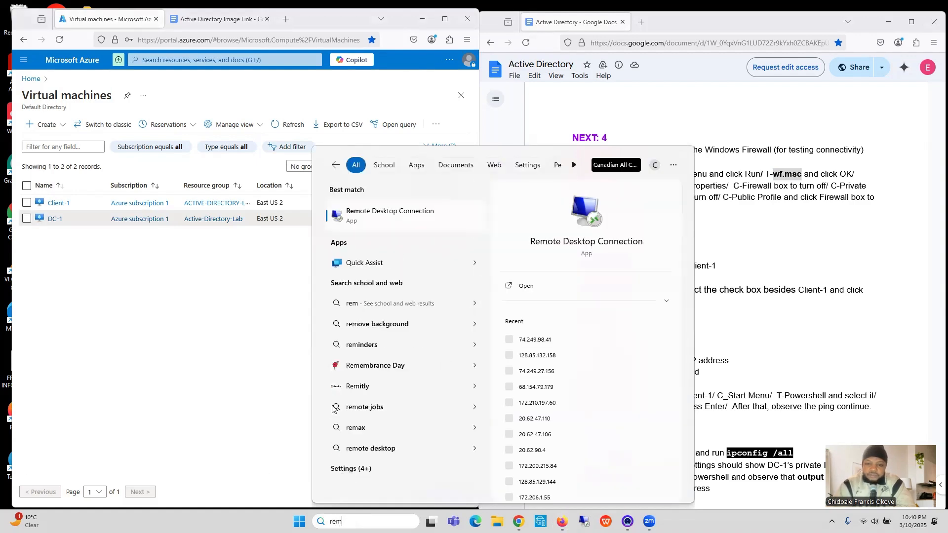
{"action": "left_click", "coordinate": [423, 212]}
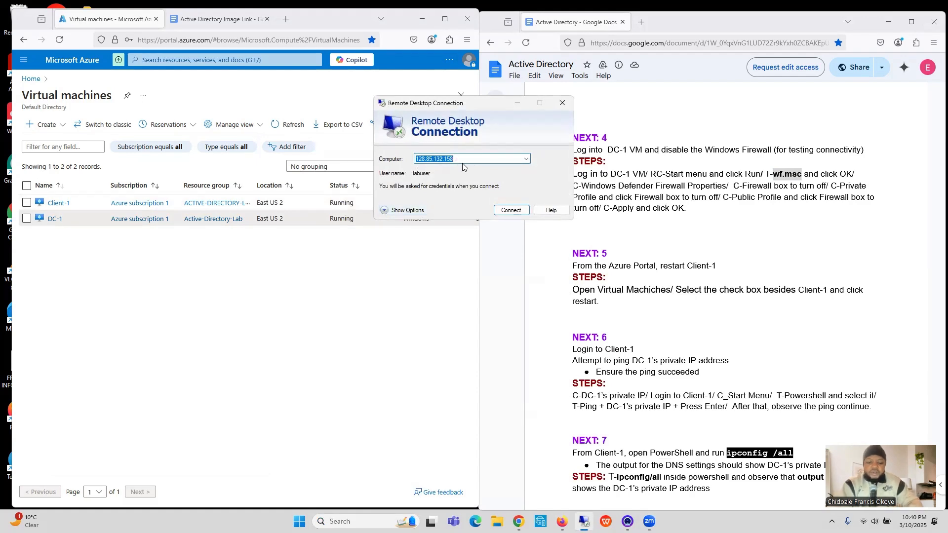
{"action": "key", "text": "ctrl+v"}
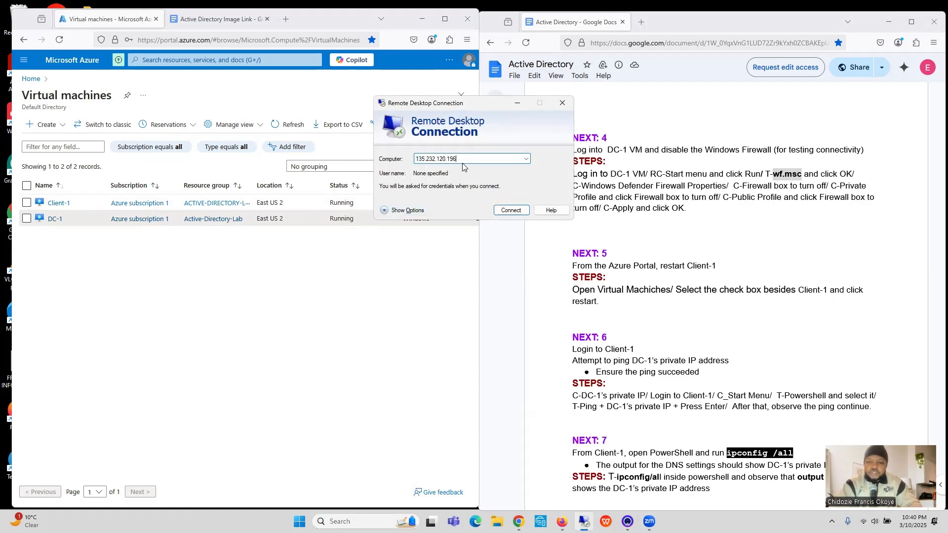
{"action": "left_click", "coordinate": [511, 210]}
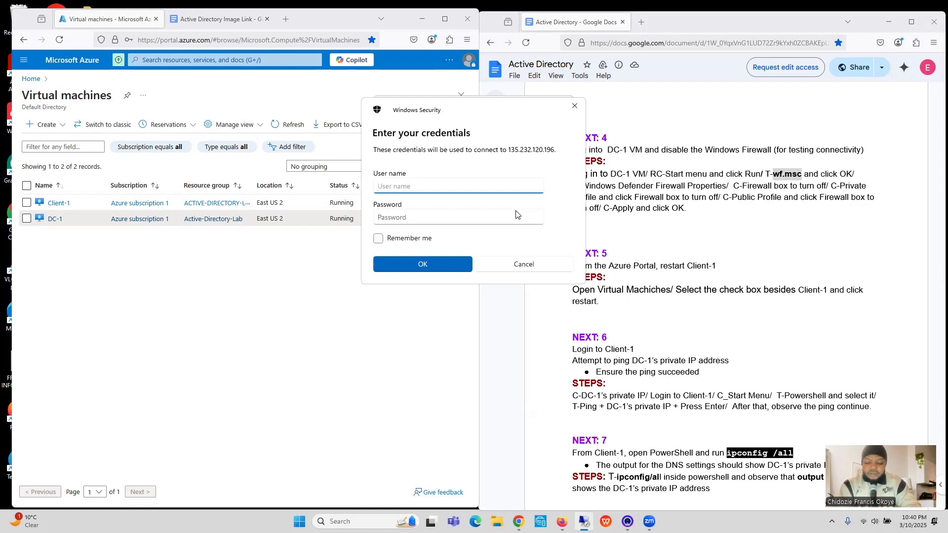
Step: Sign in to DC-1 as labuser with the account password and accept the untrusted certificate
{"action": "type", "text": "labuser"}
{"action": "left_click", "coordinate": [502, 218]}
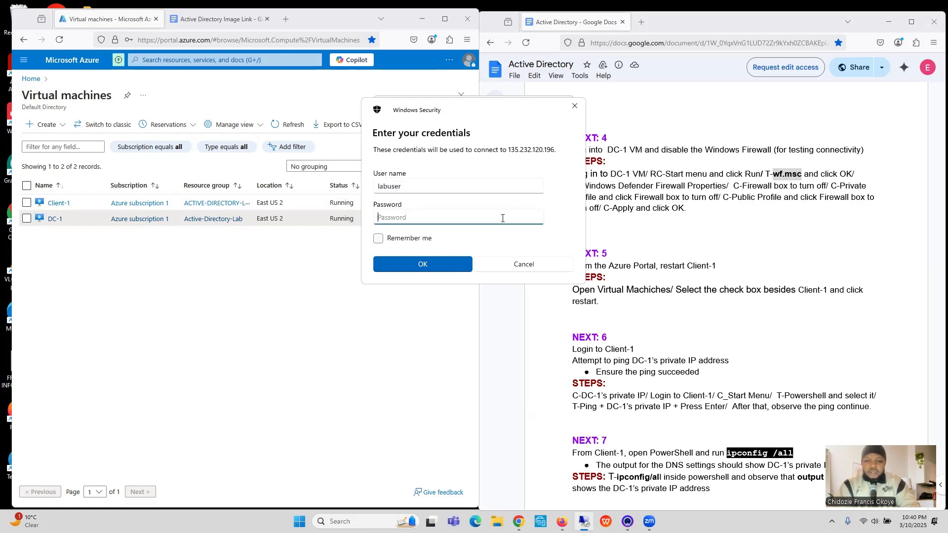
{"action": "type", "text": "C"}
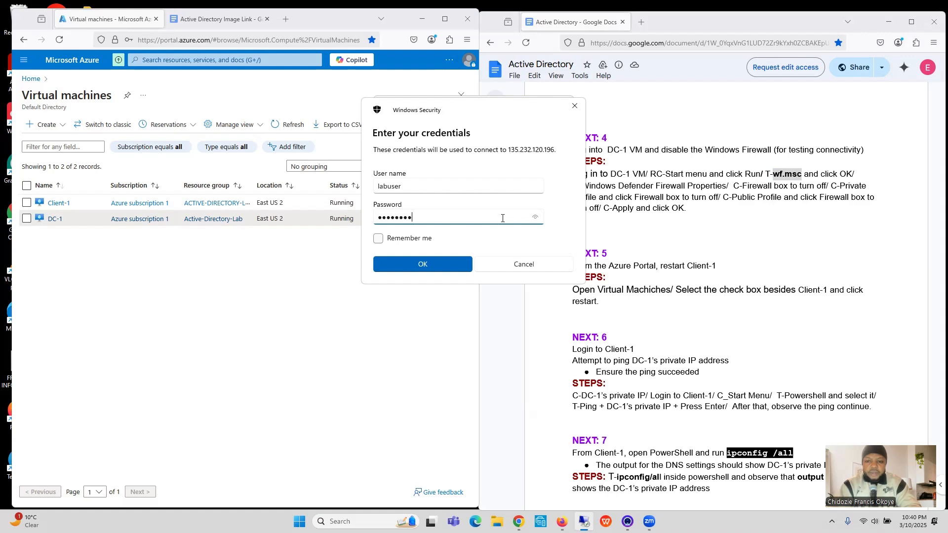
{"action": "type", "text": "●●●●●●●●●●"}
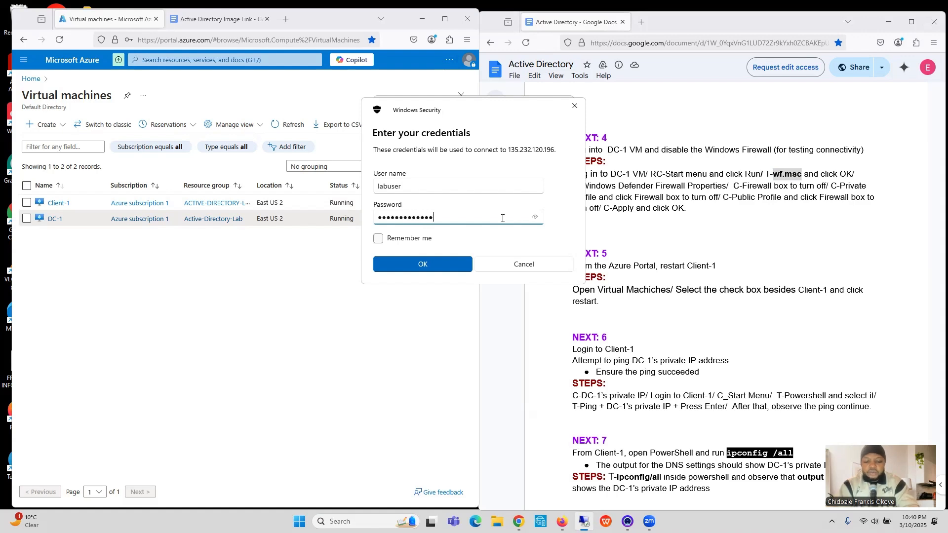
{"action": "left_click", "coordinate": [536, 218]}
{"action": "left_click", "coordinate": [440, 262]}
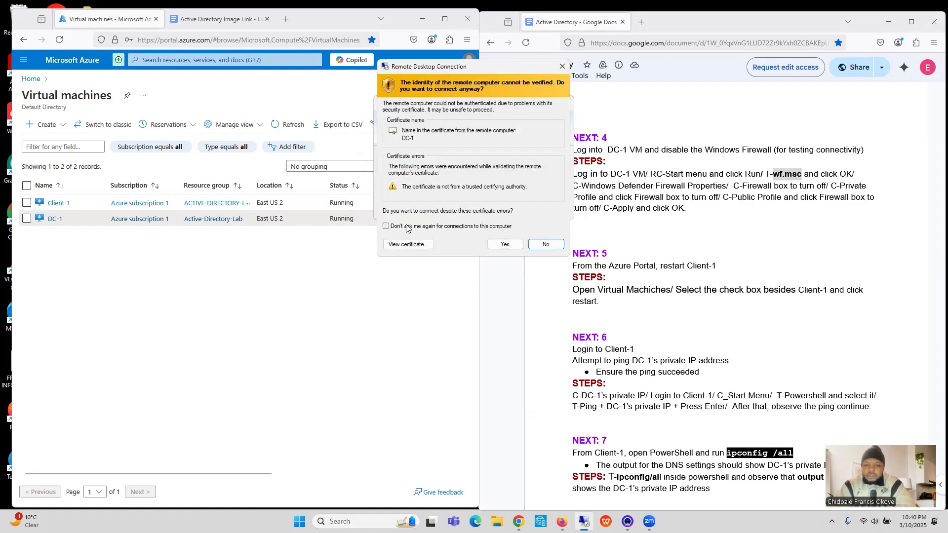
{"action": "left_click", "coordinate": [504, 244]}
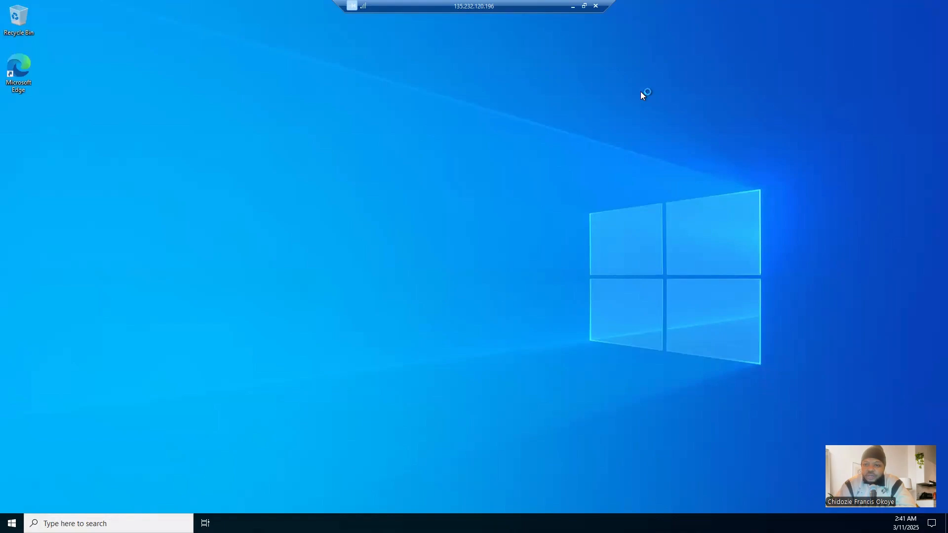
Step: Allow DC-1 to be discoverable on the network and close Server Manager
{"action": "right_click", "coordinate": [712, 58]}
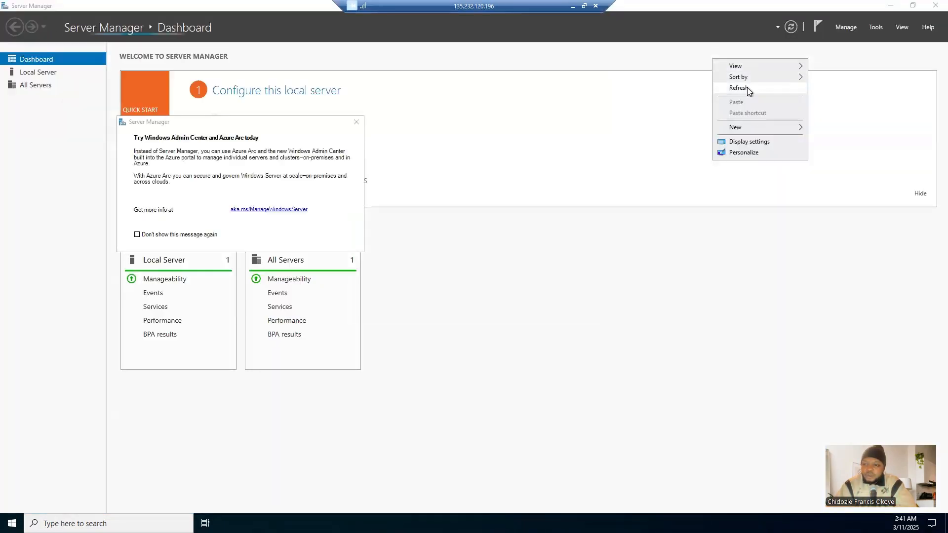
{"action": "left_click", "coordinate": [748, 88]}
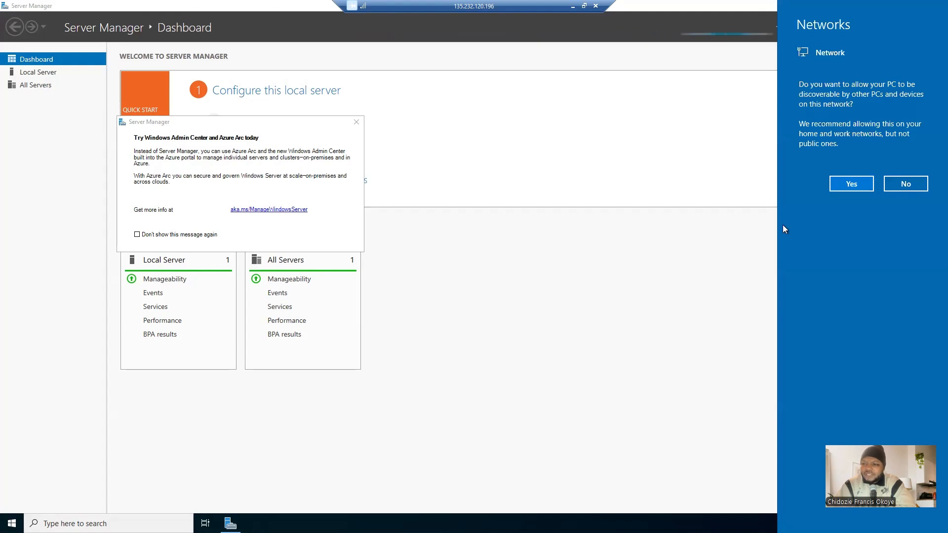
{"action": "left_click", "coordinate": [854, 183]}
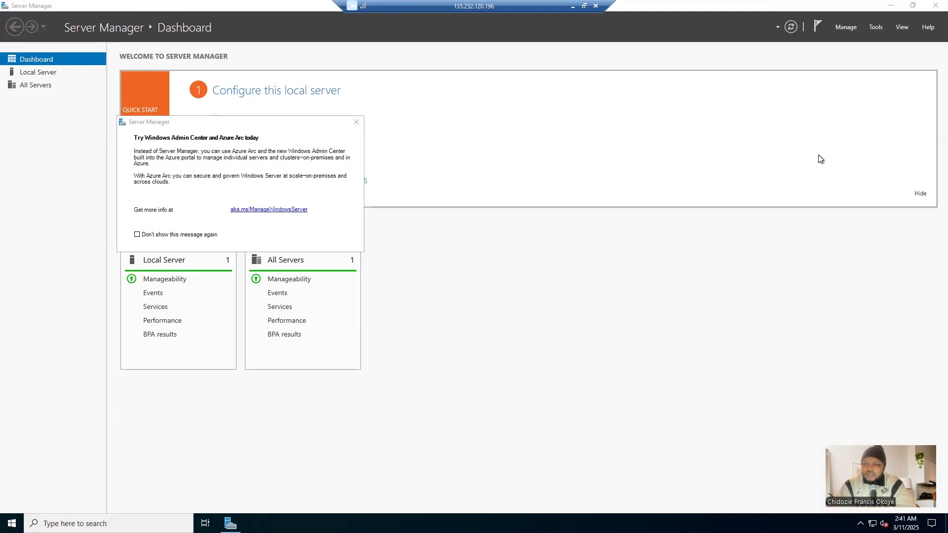
{"action": "left_click", "coordinate": [934, 6]}
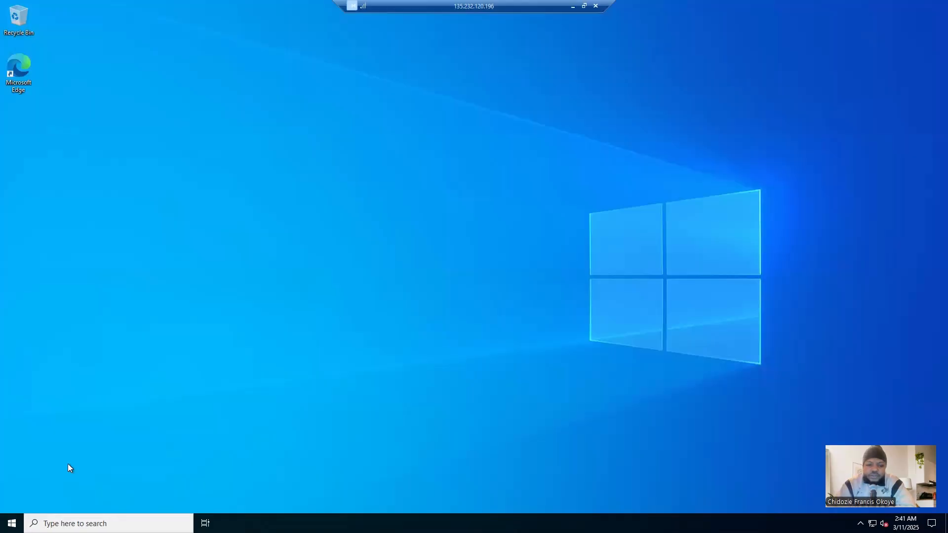
Step: Check DC-1's device name and Windows edition in its system information, close it and refresh the desktop
{"action": "right_click", "coordinate": [11, 523]}
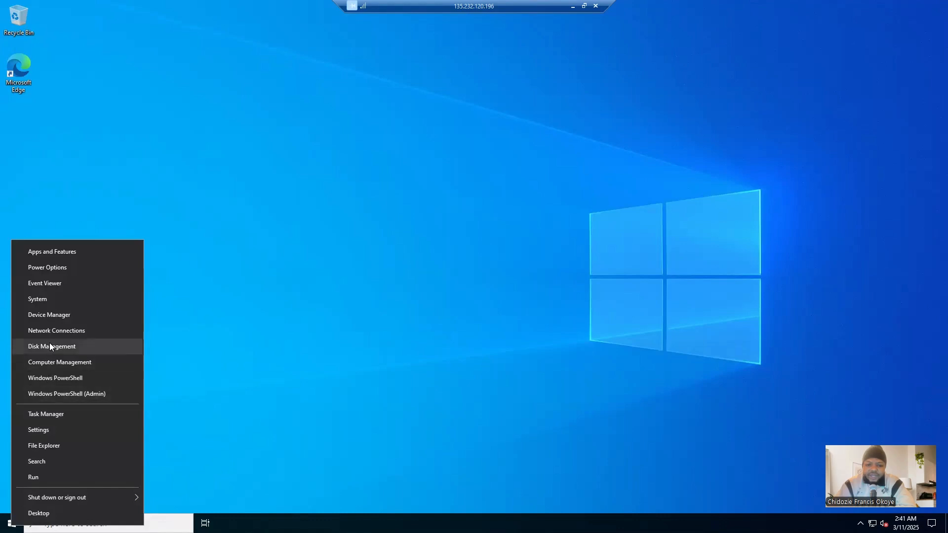
{"action": "left_click", "coordinate": [51, 299]}
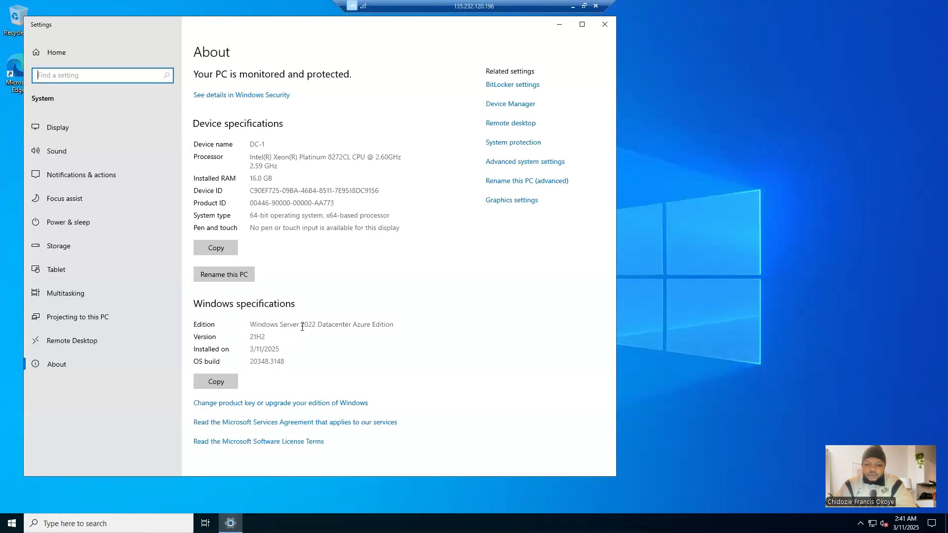
{"action": "left_click", "coordinate": [606, 28]}
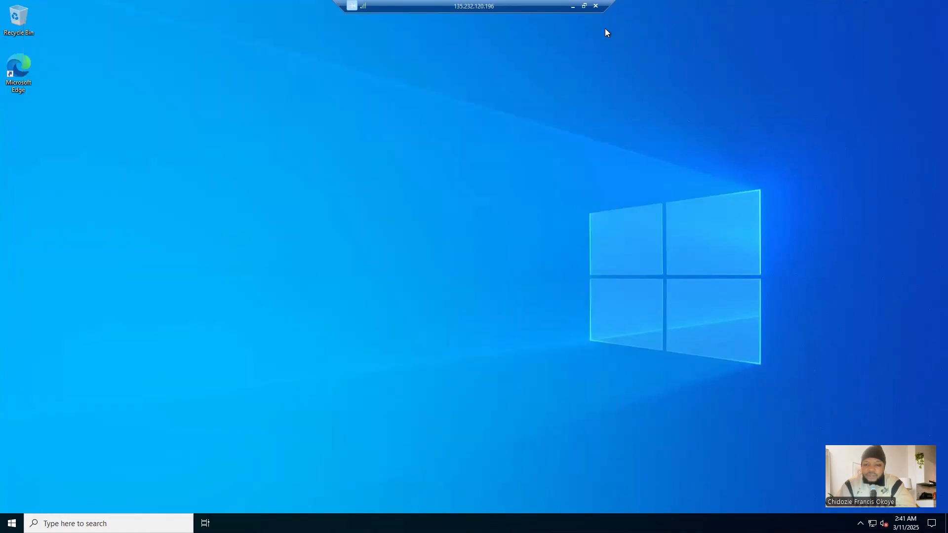
{"action": "right_click", "coordinate": [445, 134]}
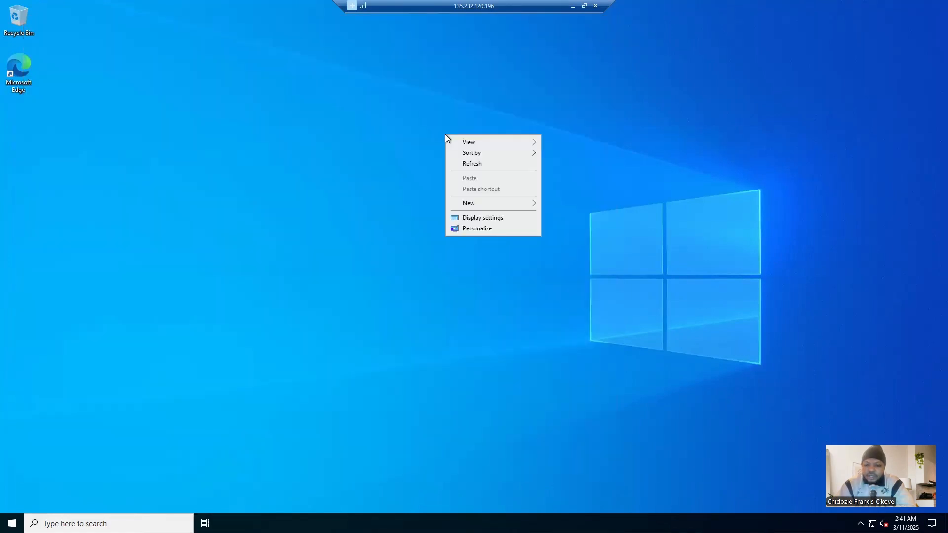
{"action": "left_click", "coordinate": [475, 164]}
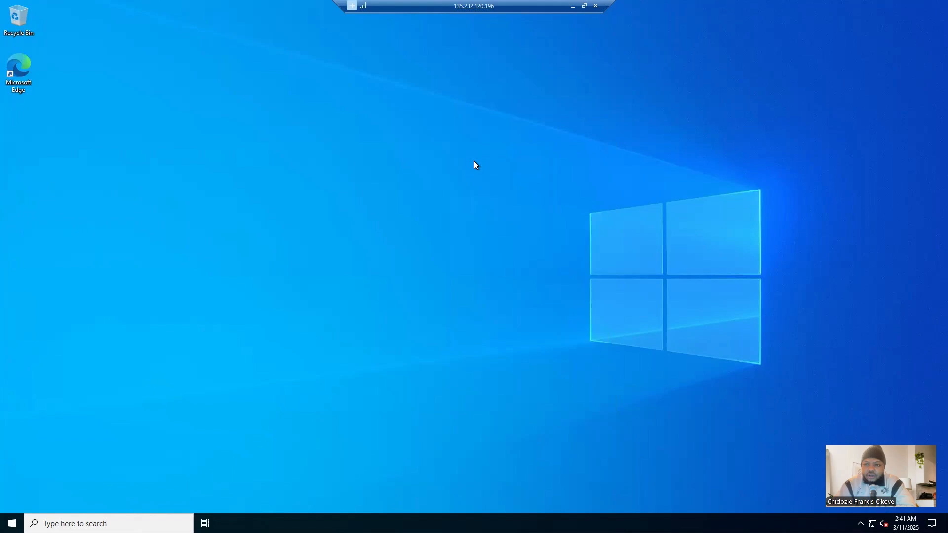
Step: Copy wf.msc from the NEXT: 4 checklist instructions and return to the DC-1 remote desktop session
{"action": "left_click", "coordinate": [572, 7]}
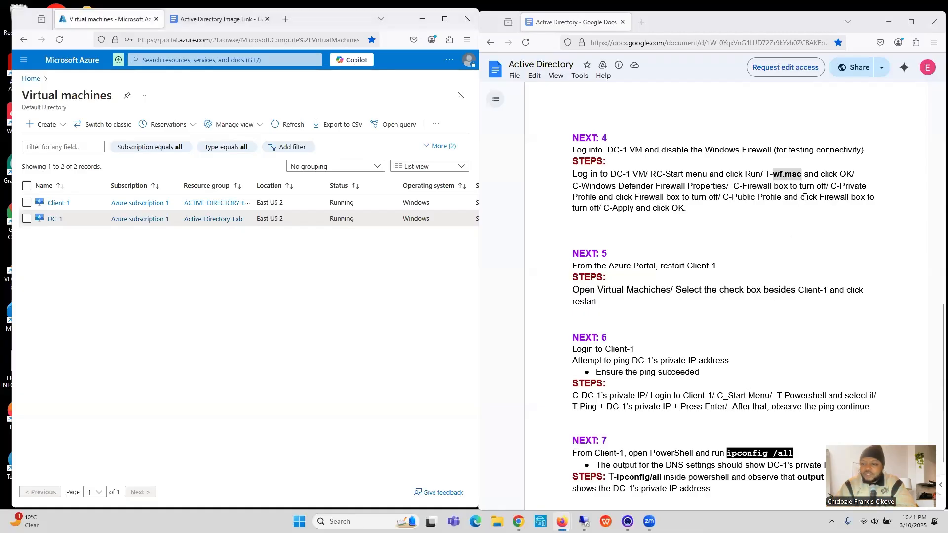
{"action": "right_click", "coordinate": [796, 175]}
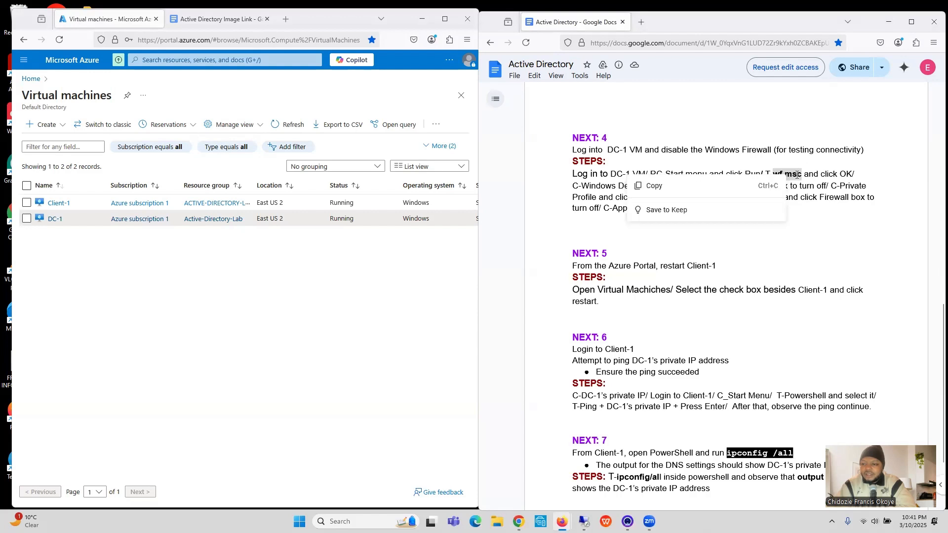
{"action": "left_click", "coordinate": [733, 192]}
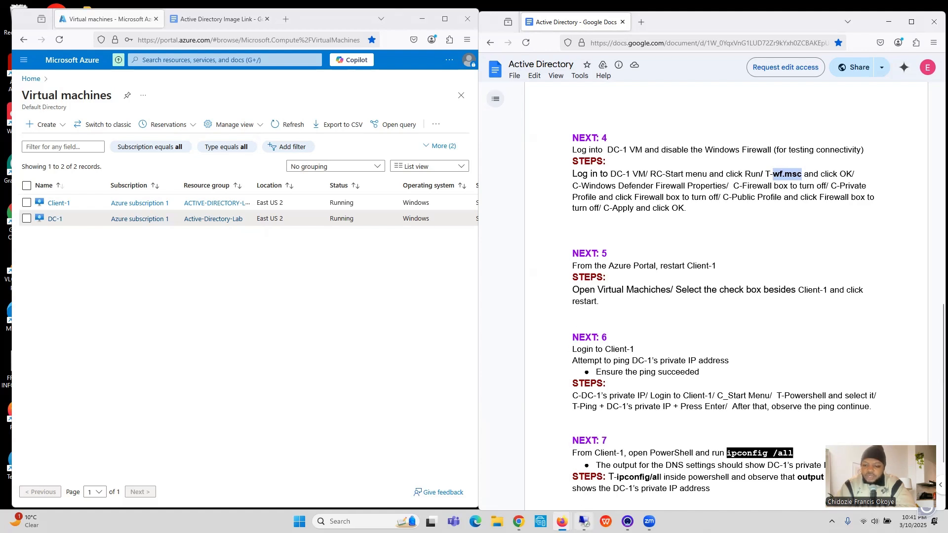
{"action": "left_click", "coordinate": [584, 522]}
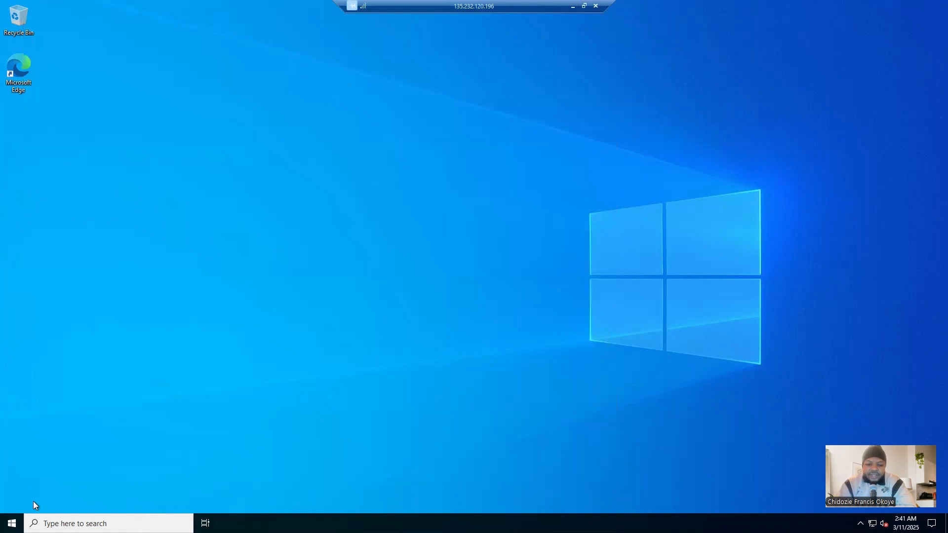
Step: Run wf.msc on DC-1 to open Windows Defender Firewall with Advanced Security
{"action": "key", "text": "super+x"}
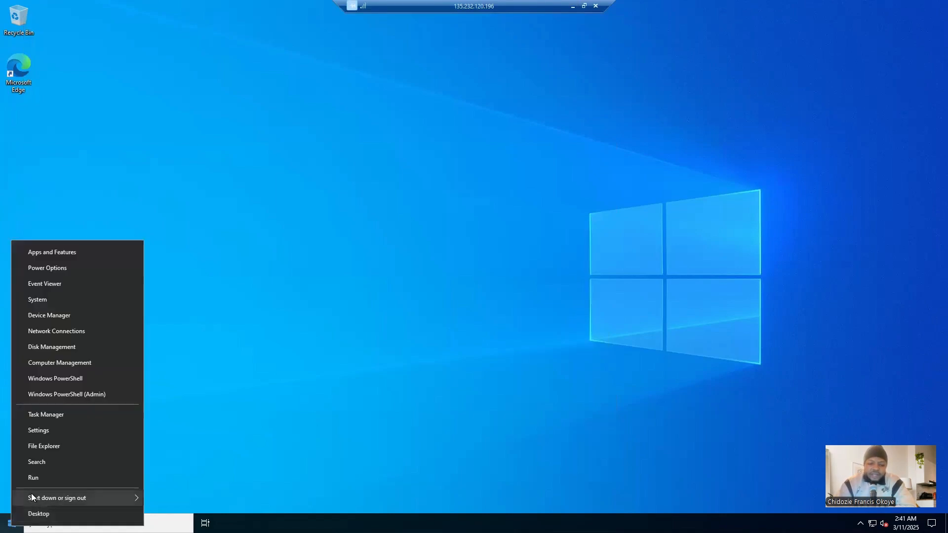
{"action": "left_click", "coordinate": [46, 476]}
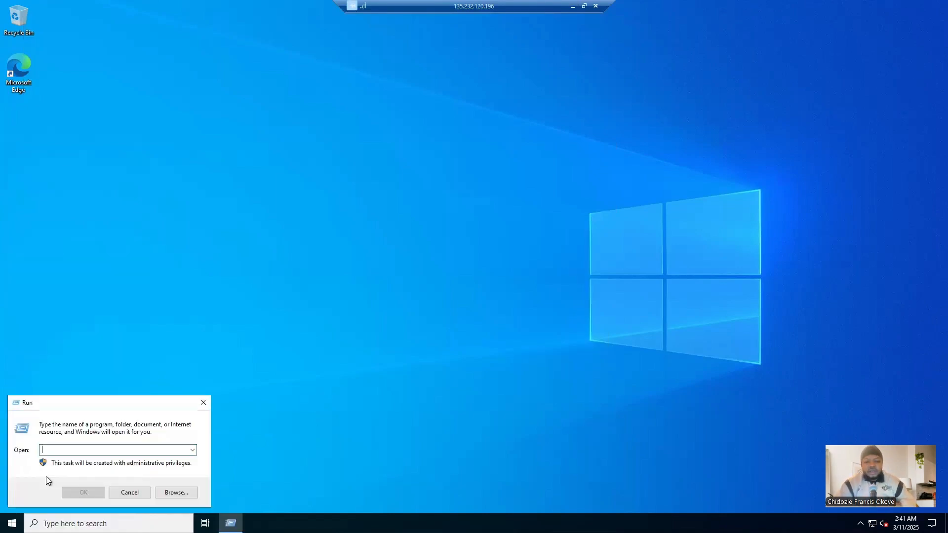
{"action": "type", "text": "wf.msc"}
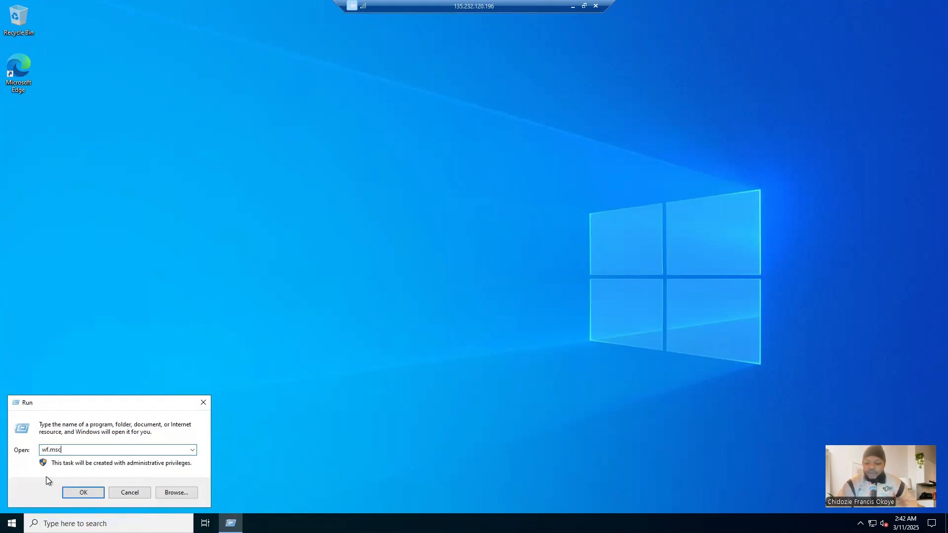
{"action": "left_click", "coordinate": [75, 497]}
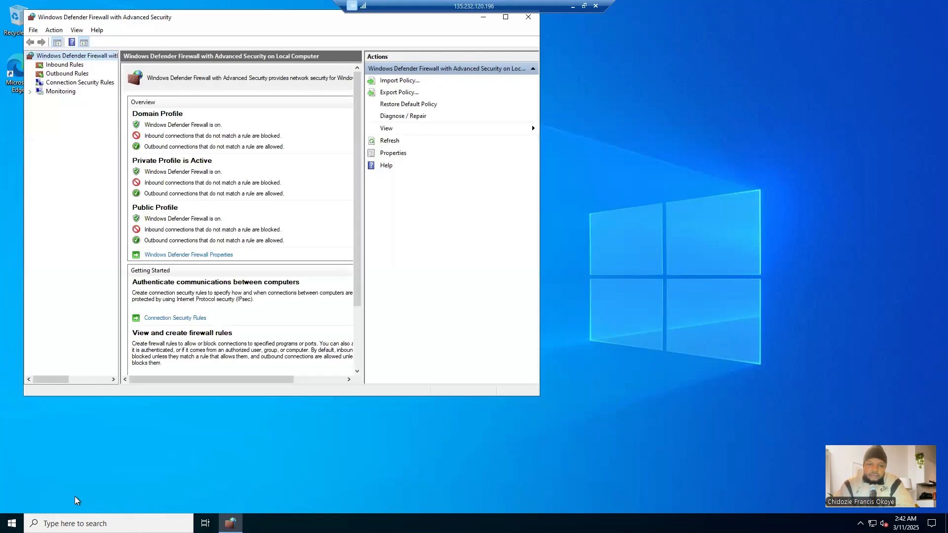
Step: Turn the firewall state off for the Domain, Private and Public profiles, apply the change and close the firewall console
{"action": "left_click", "coordinate": [178, 256]}
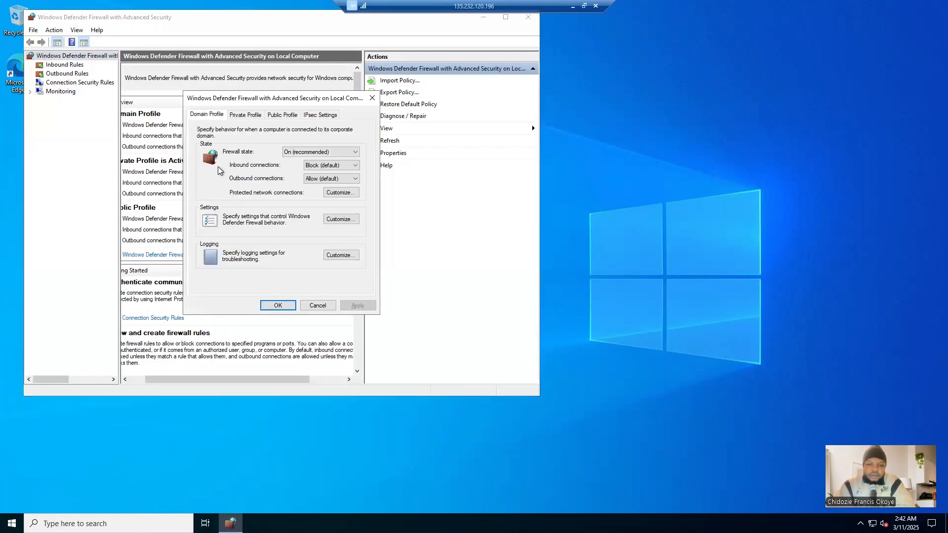
{"action": "left_click", "coordinate": [301, 154]}
{"action": "left_click", "coordinate": [298, 169]}
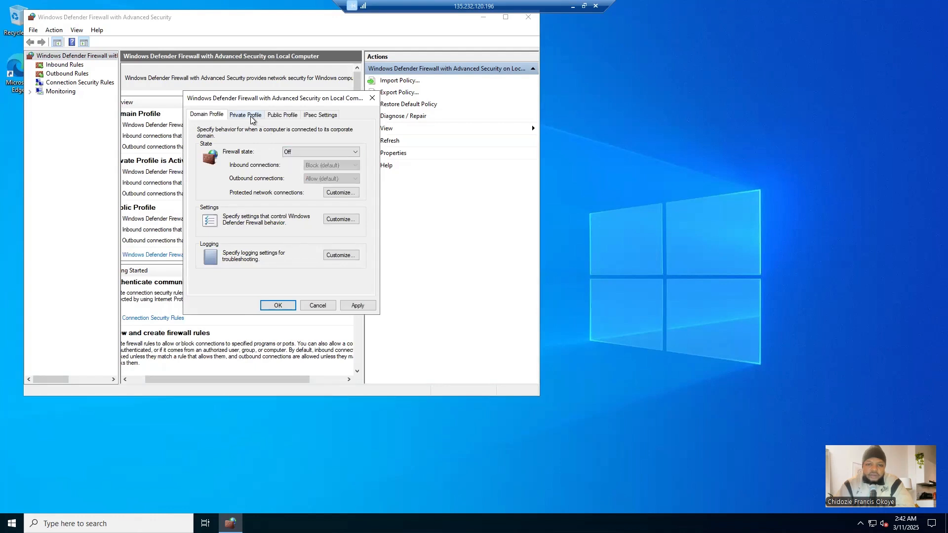
{"action": "left_click", "coordinate": [252, 118]}
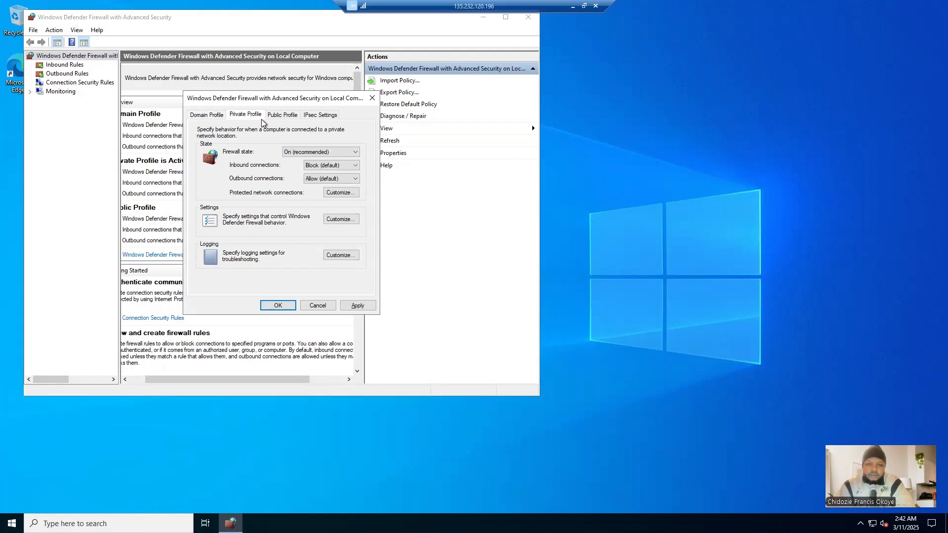
{"action": "left_click", "coordinate": [308, 152]}
{"action": "left_click", "coordinate": [298, 168]}
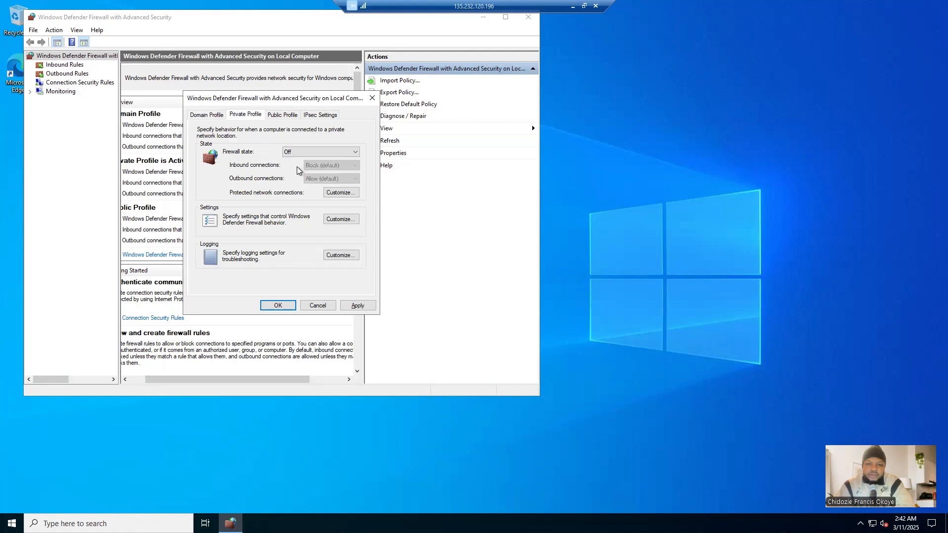
{"action": "left_click", "coordinate": [285, 116]}
{"action": "left_click", "coordinate": [290, 152]}
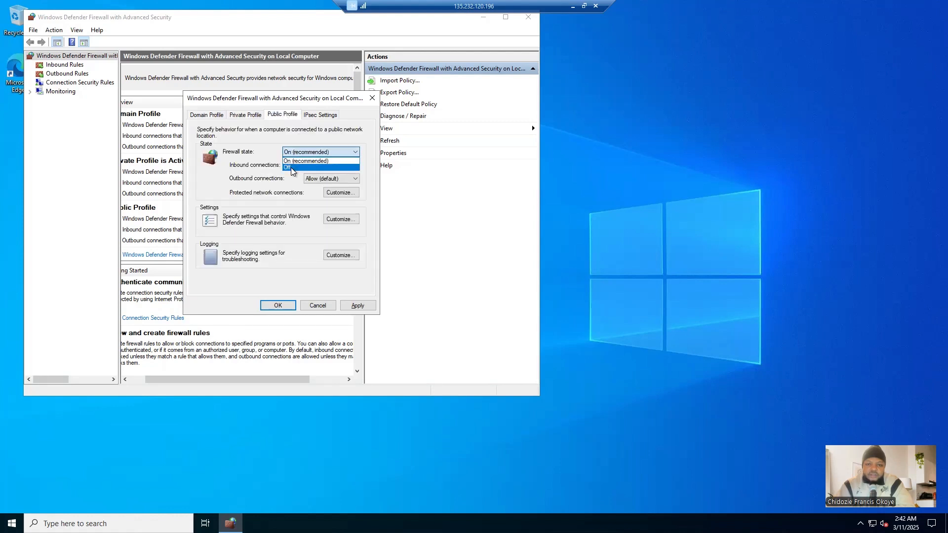
{"action": "left_click", "coordinate": [293, 169]}
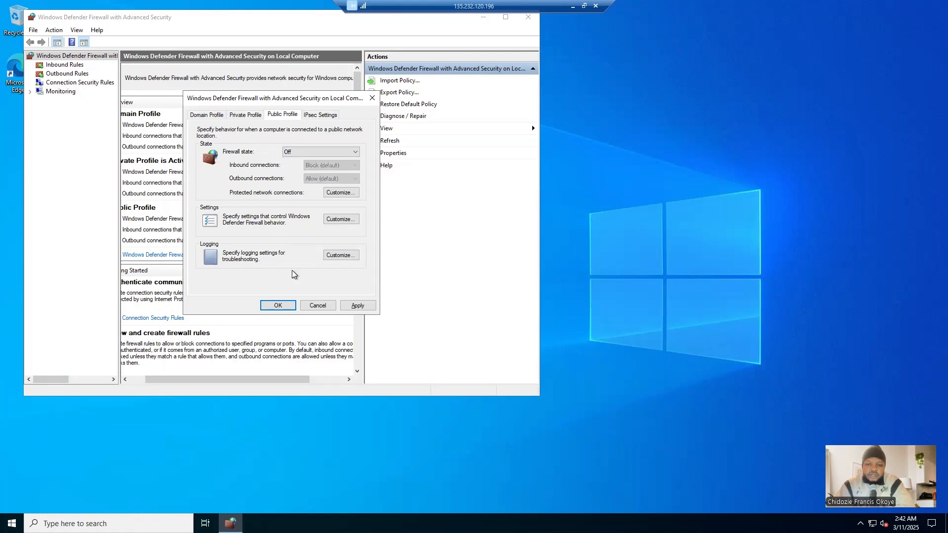
{"action": "left_click", "coordinate": [347, 306]}
{"action": "left_click", "coordinate": [287, 307]}
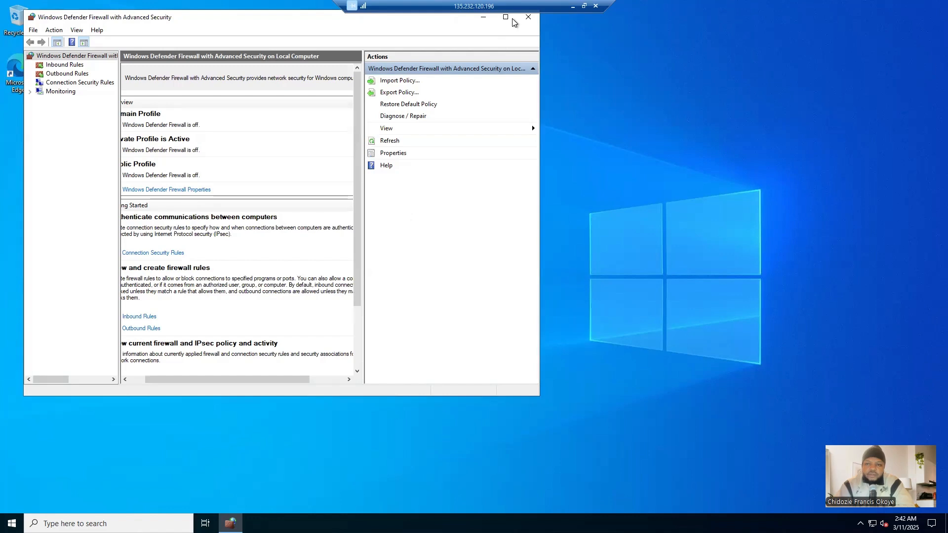
{"action": "left_click", "coordinate": [529, 17]}
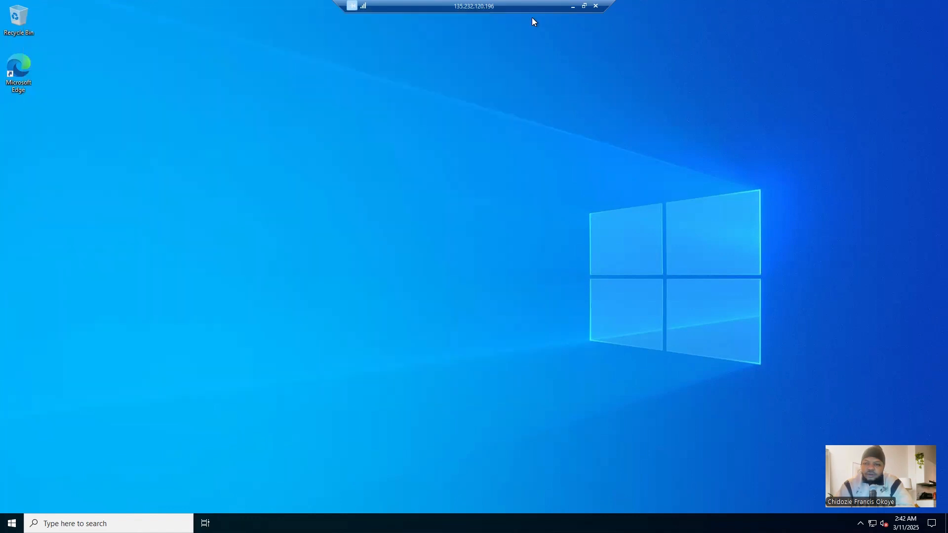
Step: Leave the DC-1 session for the Azure portal, restart the Client-1 virtual machine and reload the virtual machines page
{"action": "left_click", "coordinate": [573, 7]}
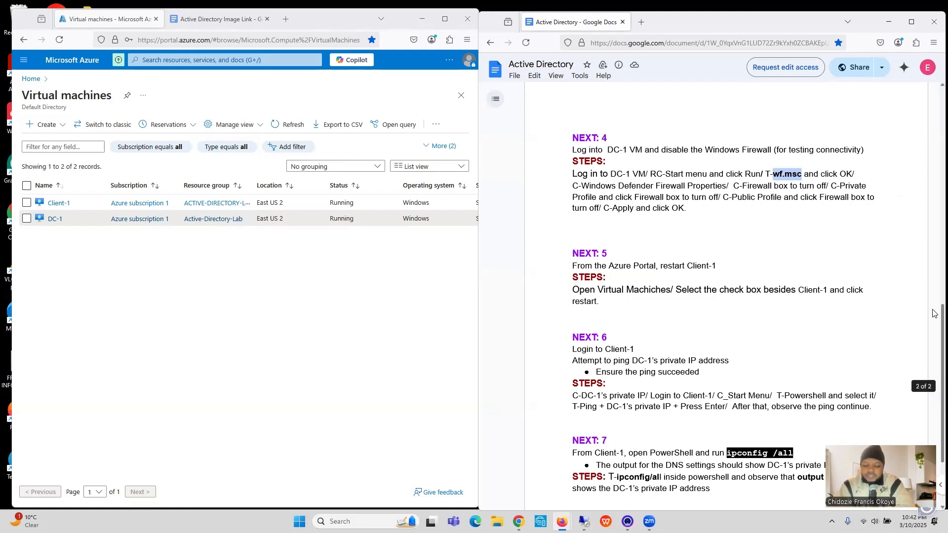
{"action": "left_click_drag", "start_coordinate": [935, 314], "coordinate": [935, 365]}
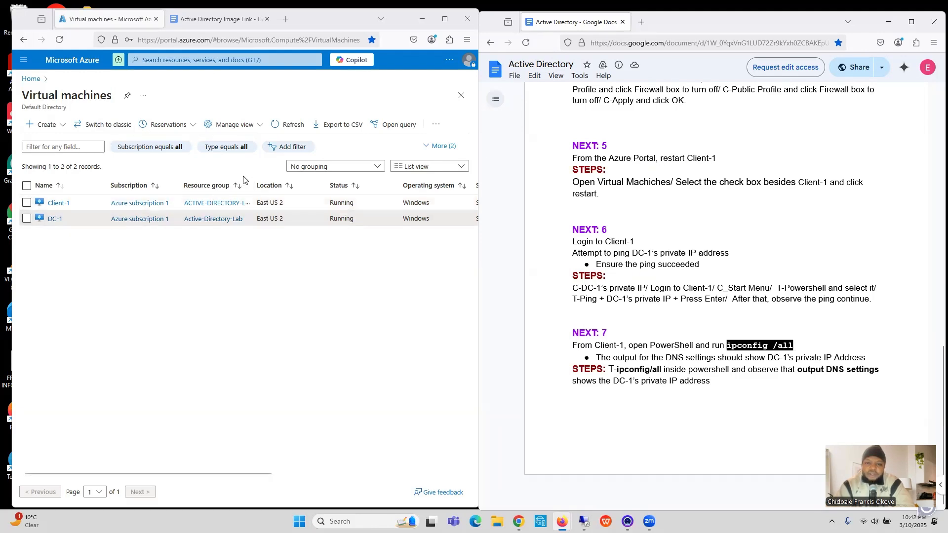
{"action": "left_click", "coordinate": [444, 19]}
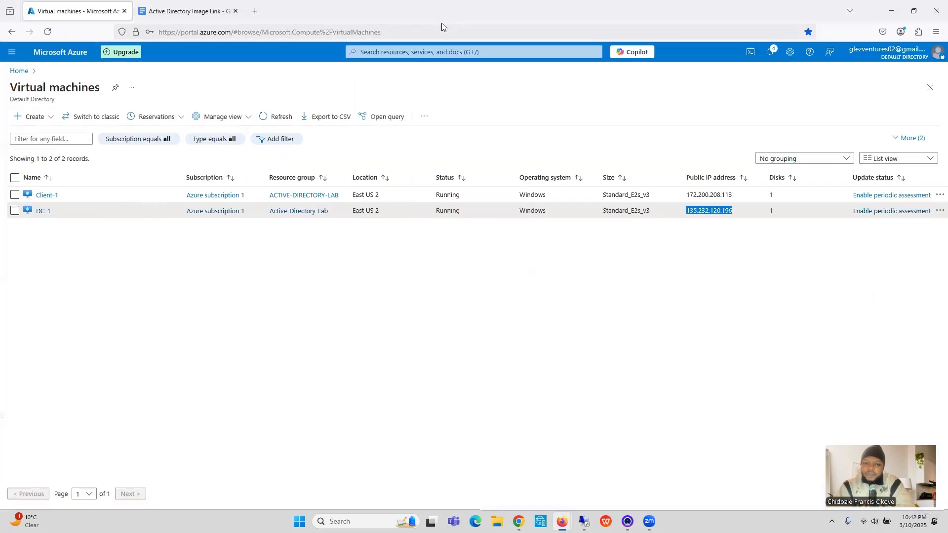
{"action": "left_click", "coordinate": [15, 196]}
{"action": "left_click", "coordinate": [15, 195]}
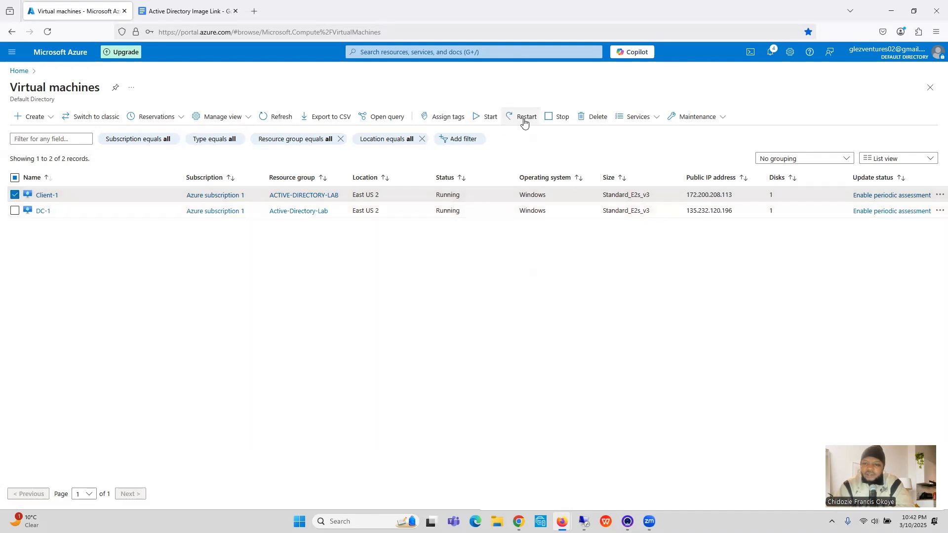
{"action": "left_click", "coordinate": [524, 121]}
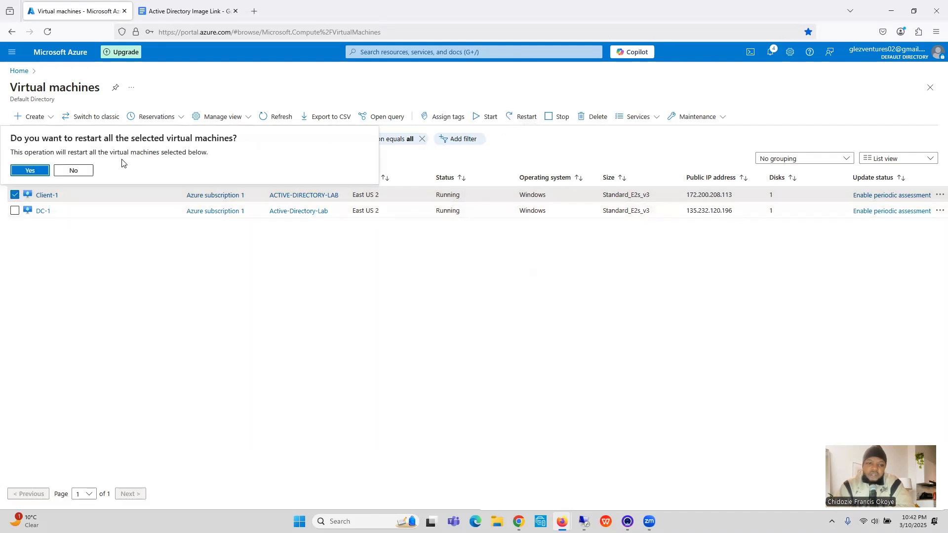
{"action": "left_click", "coordinate": [21, 171]}
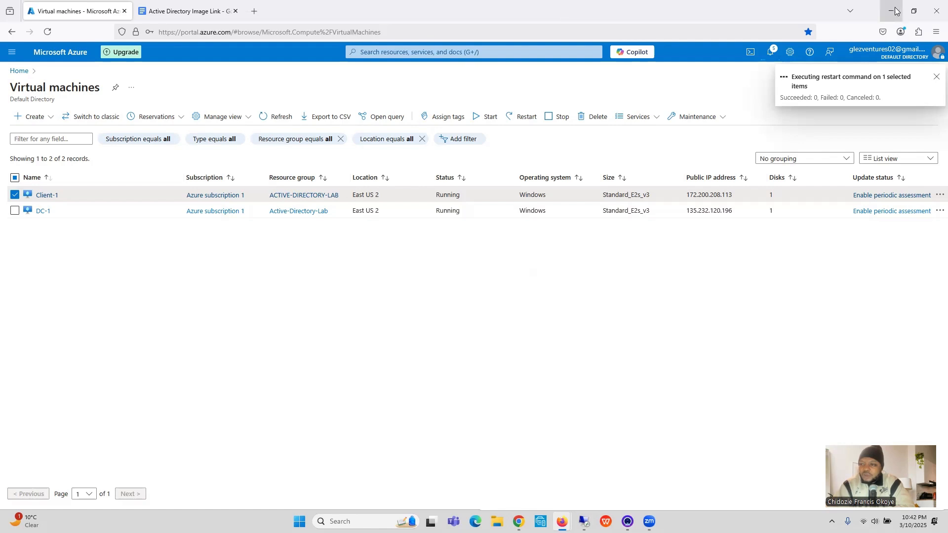
{"action": "left_click", "coordinate": [913, 11]}
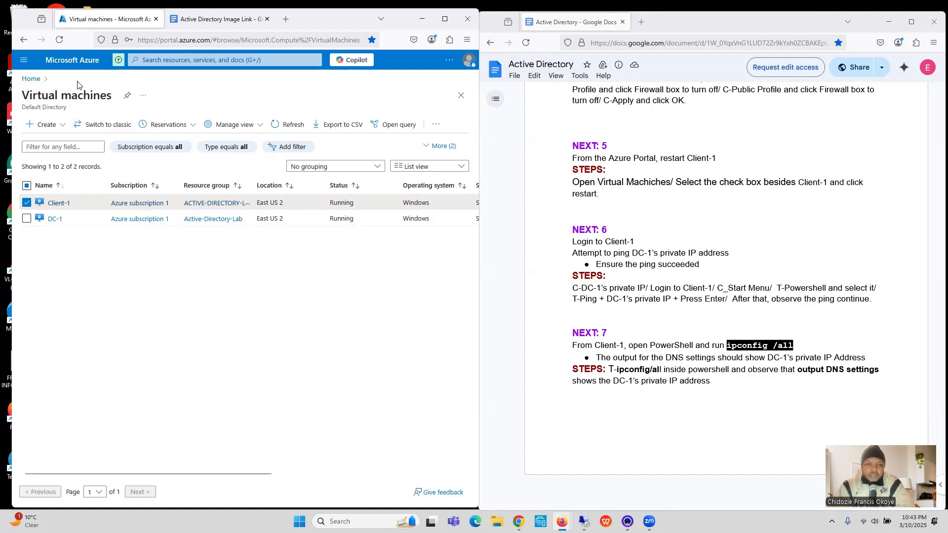
{"action": "left_click", "coordinate": [59, 39]}
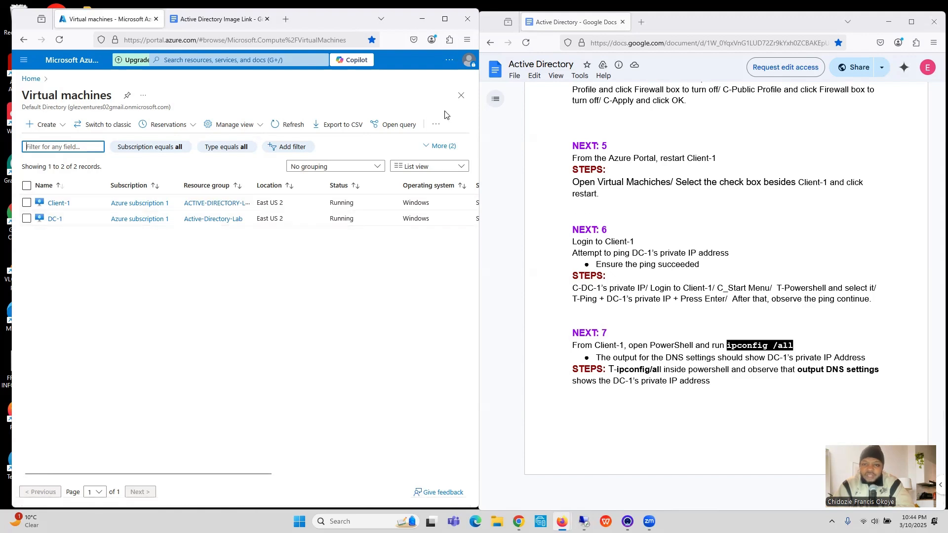
Step: Copy Client-1's public IP address, 172.200.208.113, from the virtual machines list
{"action": "left_click", "coordinate": [444, 20]}
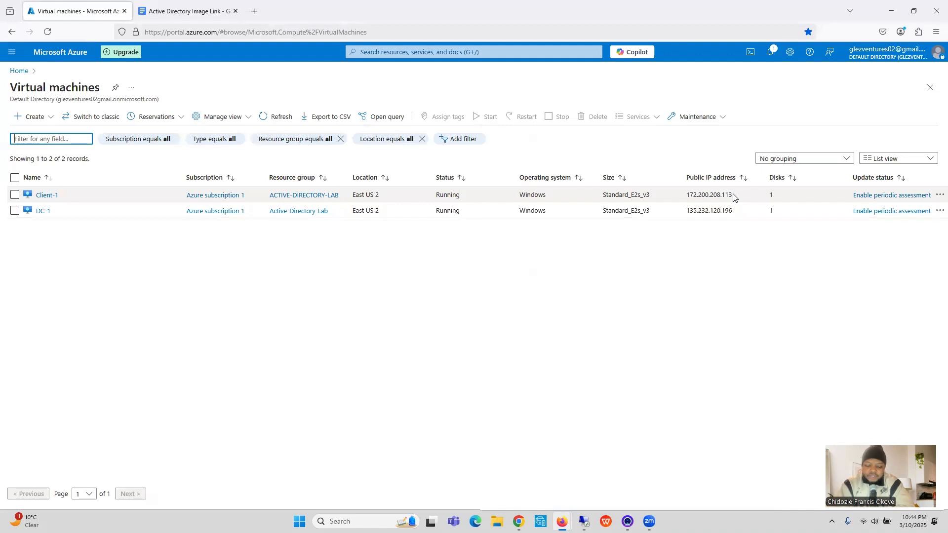
{"action": "left_click", "coordinate": [735, 197]}
{"action": "left_click_drag", "start_coordinate": [734, 197], "coordinate": [685, 196]}
{"action": "key", "text": "ctrl+c"}
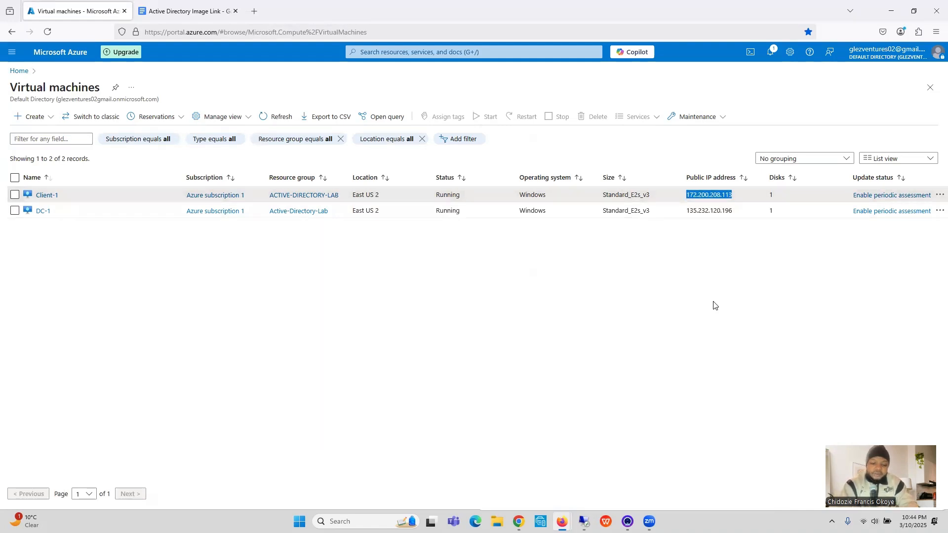
{"action": "left_click", "coordinate": [914, 8]}
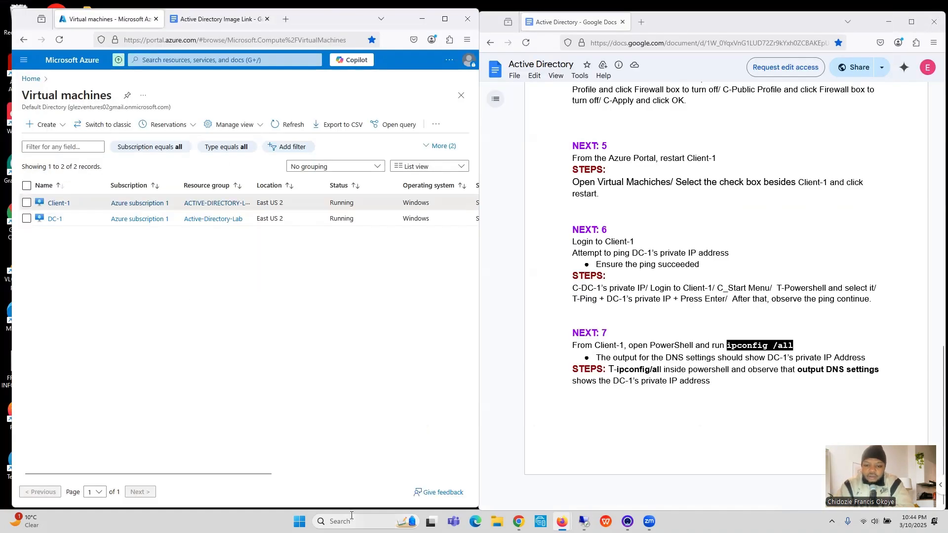
Step: Open Remote Desktop Connection and start a connection to Client-1 at 172.200.208.113
{"action": "mouse_move", "coordinate": [584, 520]}
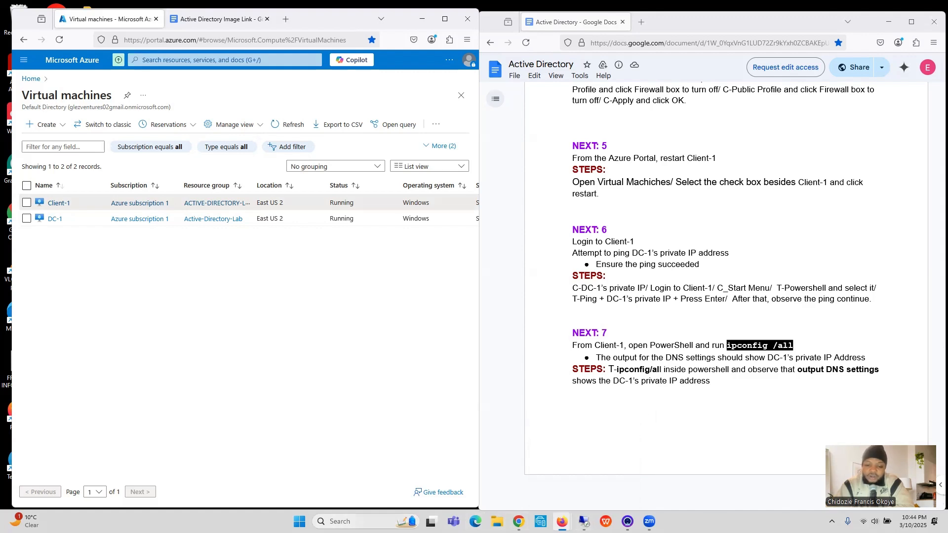
{"action": "key", "text": "super"}
{"action": "type", "text": "re"}
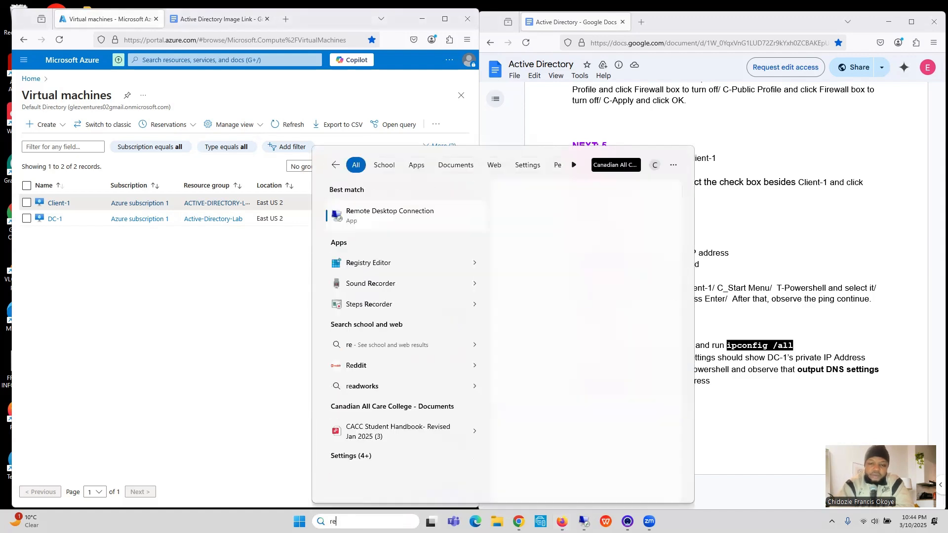
{"action": "left_click", "coordinate": [431, 222]}
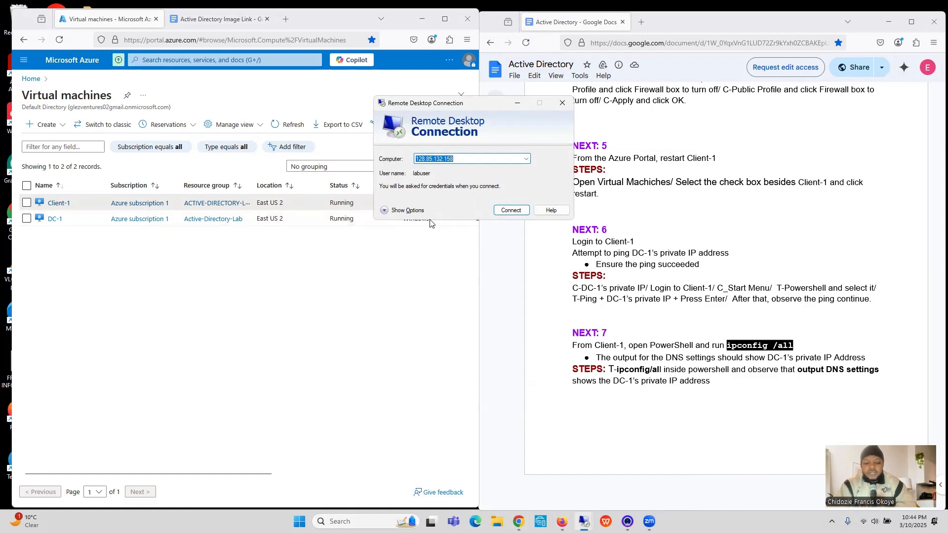
{"action": "key", "text": "ctrl+v"}
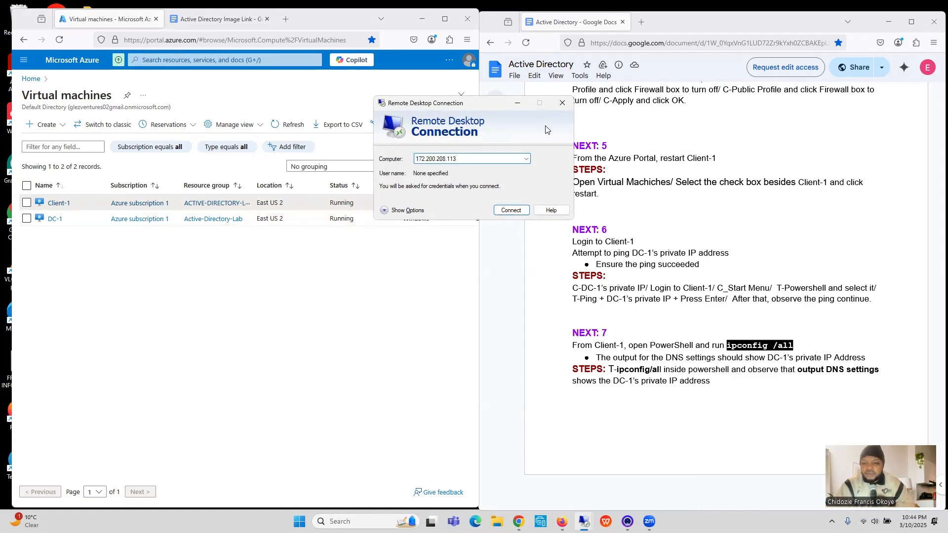
{"action": "left_click", "coordinate": [515, 210]}
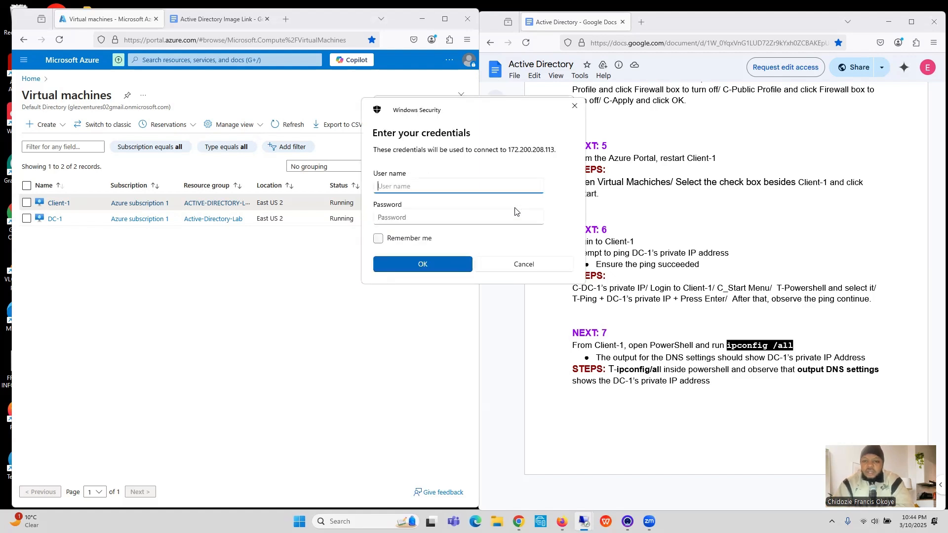
Step: Sign in as labuser with the account password and accept Client-1's certificate without being asked again for this computer
{"action": "type", "text": "labuser"}
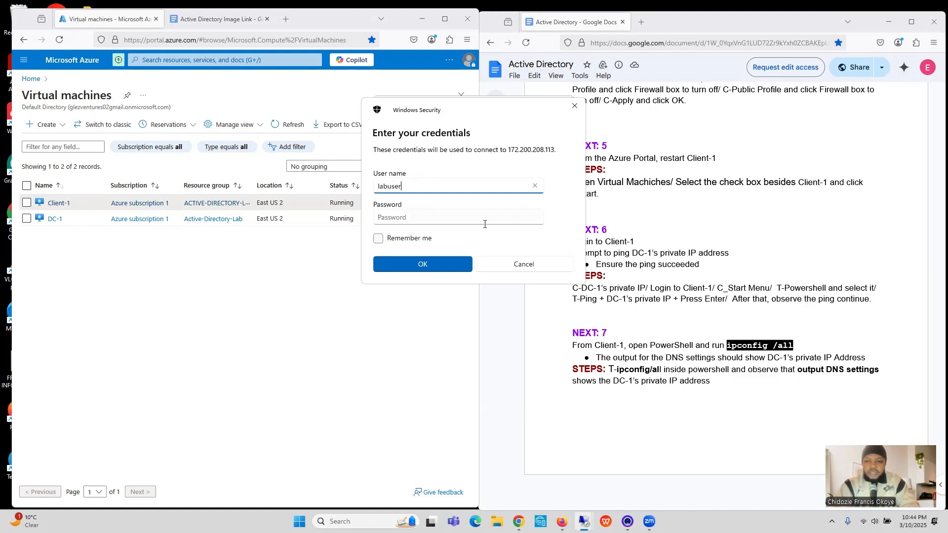
{"action": "left_click", "coordinate": [485, 223]}
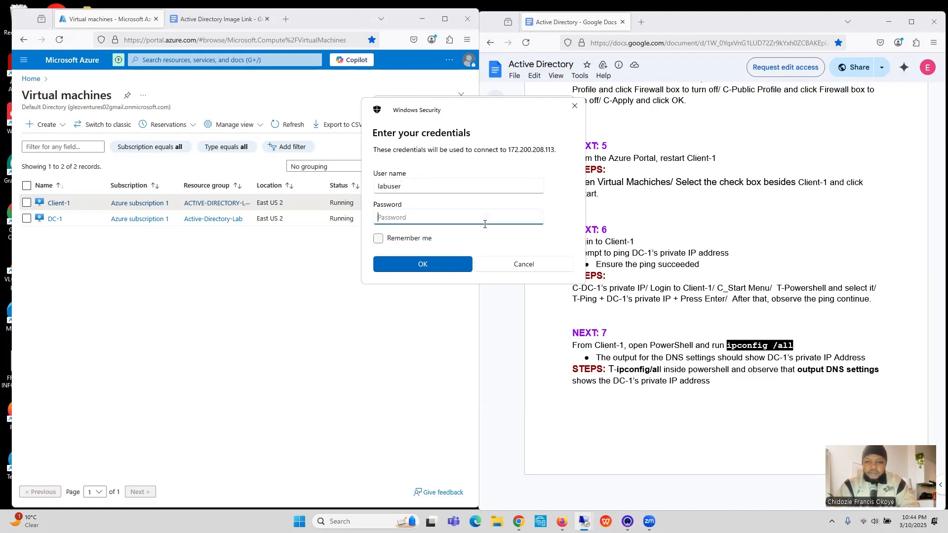
{"action": "type", "text": "•"}
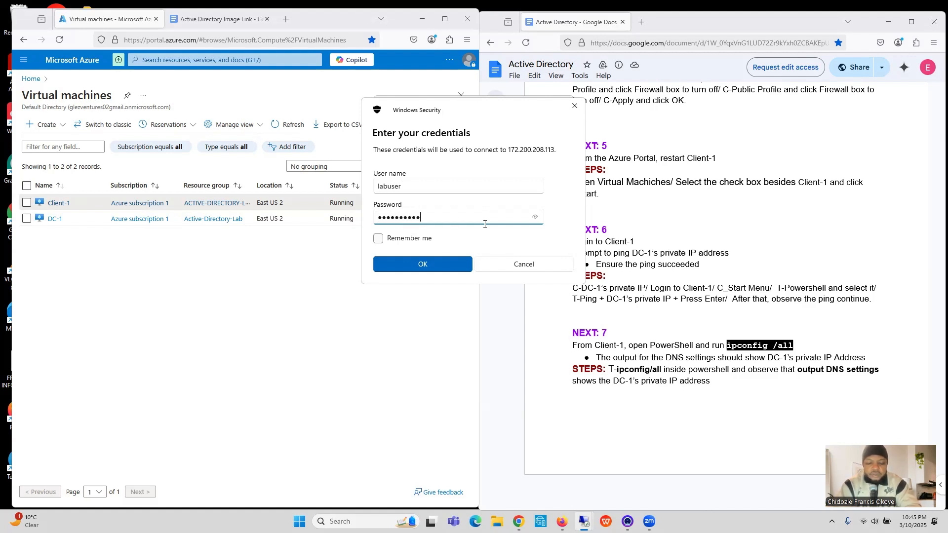
{"action": "left_click", "coordinate": [446, 264]}
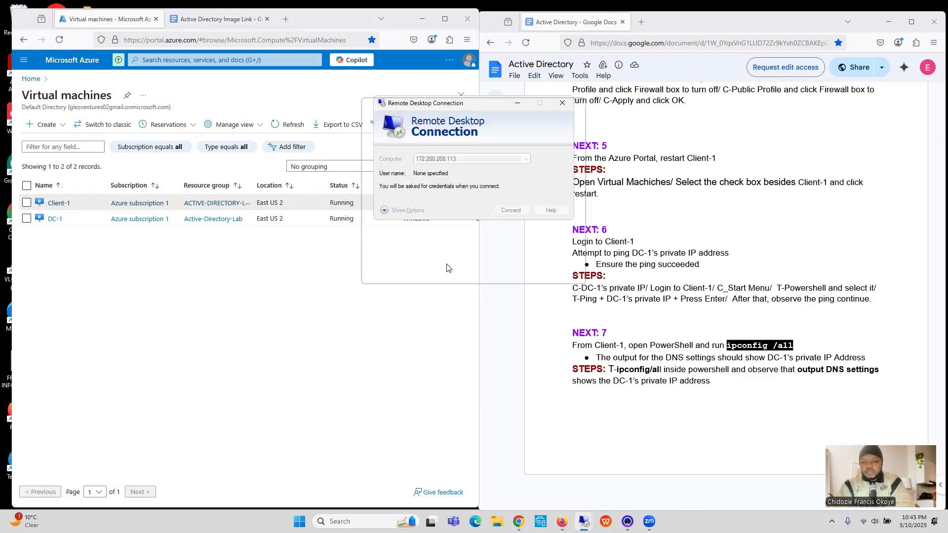
{"action": "left_click", "coordinate": [407, 228]}
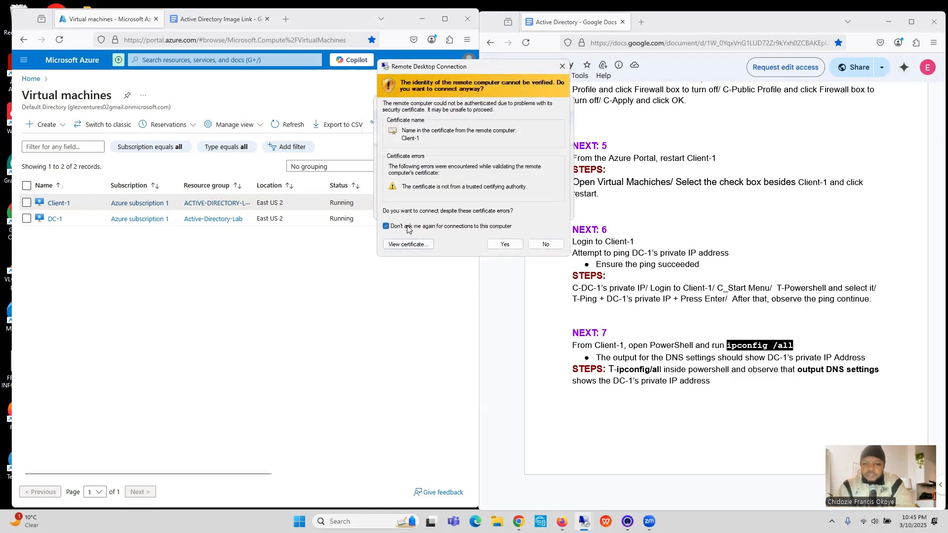
{"action": "left_click", "coordinate": [505, 245]}
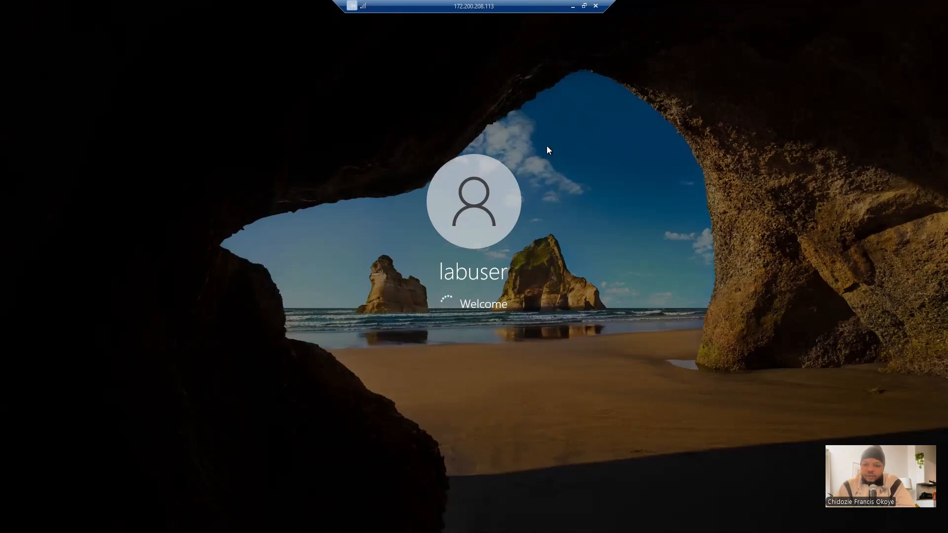
Step: Minimize the Client-1 session and copy DC-1's private IP address, 10.0.0.4, from its overview in the Azure portal
{"action": "left_click", "coordinate": [574, 8]}
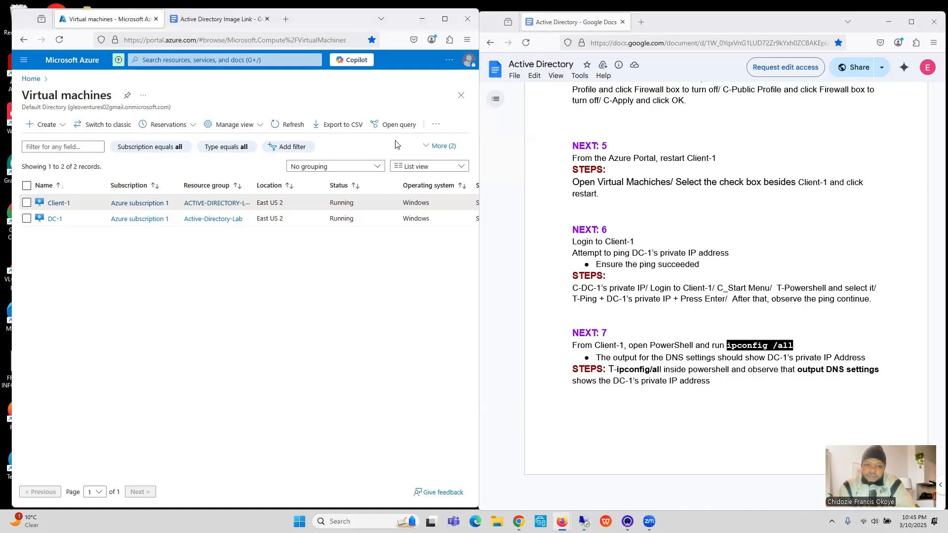
{"action": "left_click", "coordinate": [55, 220]}
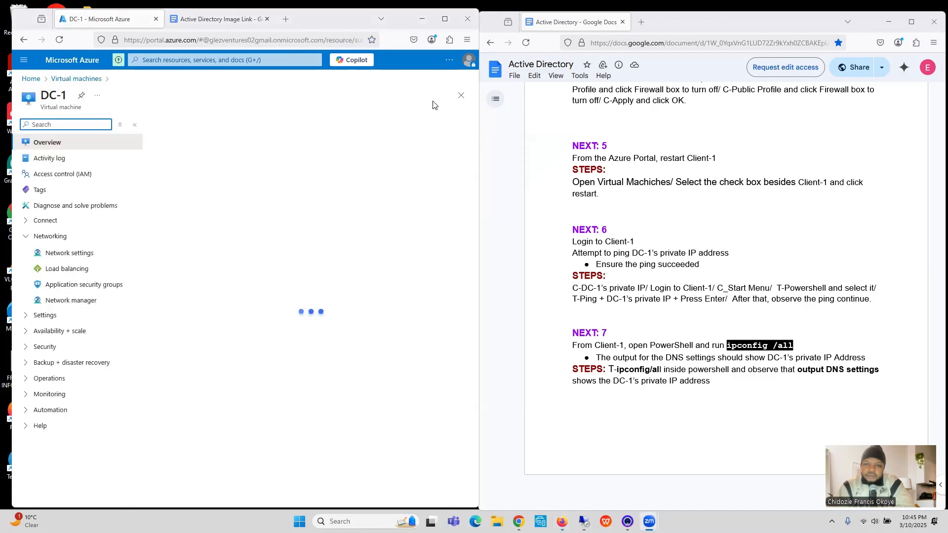
{"action": "left_click", "coordinate": [445, 19]}
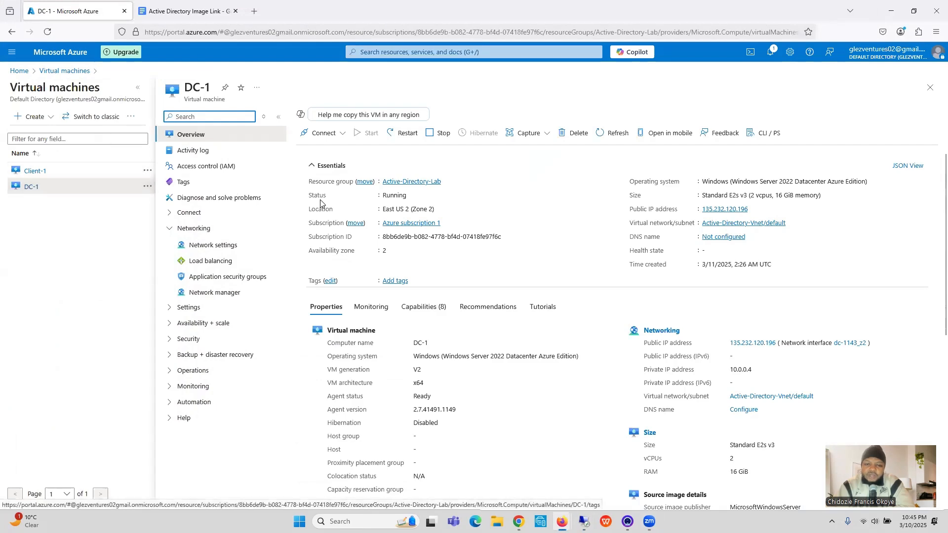
{"action": "left_click", "coordinate": [93, 188]}
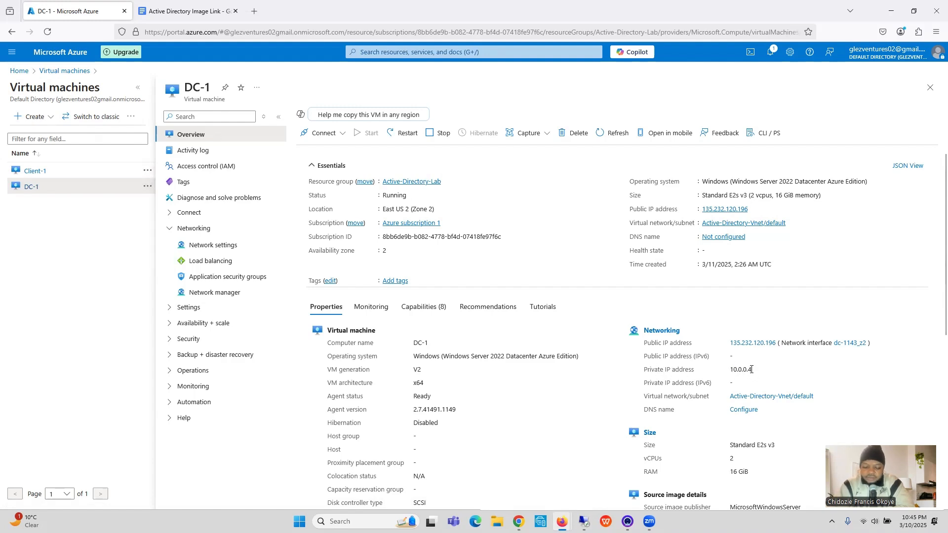
{"action": "left_click_drag", "start_coordinate": [751, 369], "coordinate": [732, 373]}
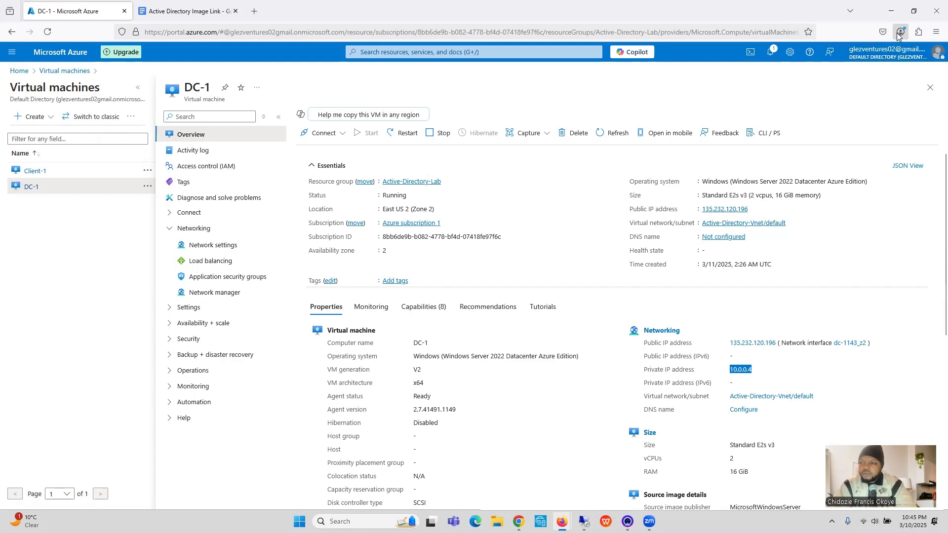
Step: Minimize the Azure portal and Google Docs windows and switch to the Client-1 remote session at 172.200.208.113
{"action": "left_click", "coordinate": [910, 18]}
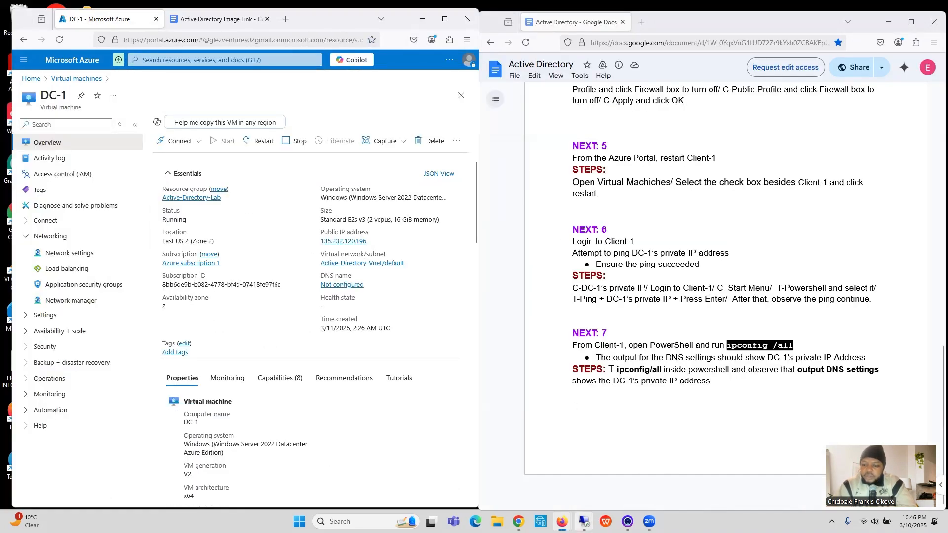
{"action": "mouse_move", "coordinate": [583, 522]}
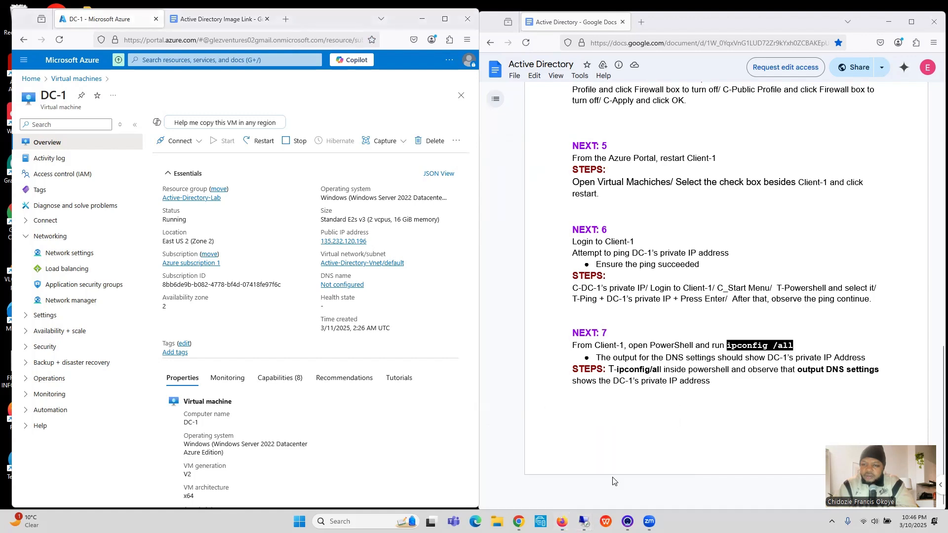
{"action": "left_click", "coordinate": [889, 22]}
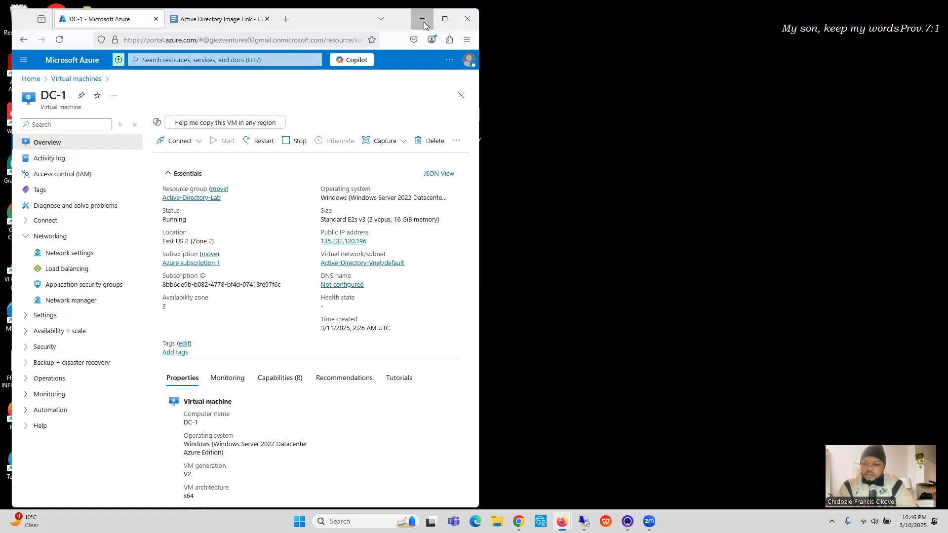
{"action": "left_click", "coordinate": [424, 21]}
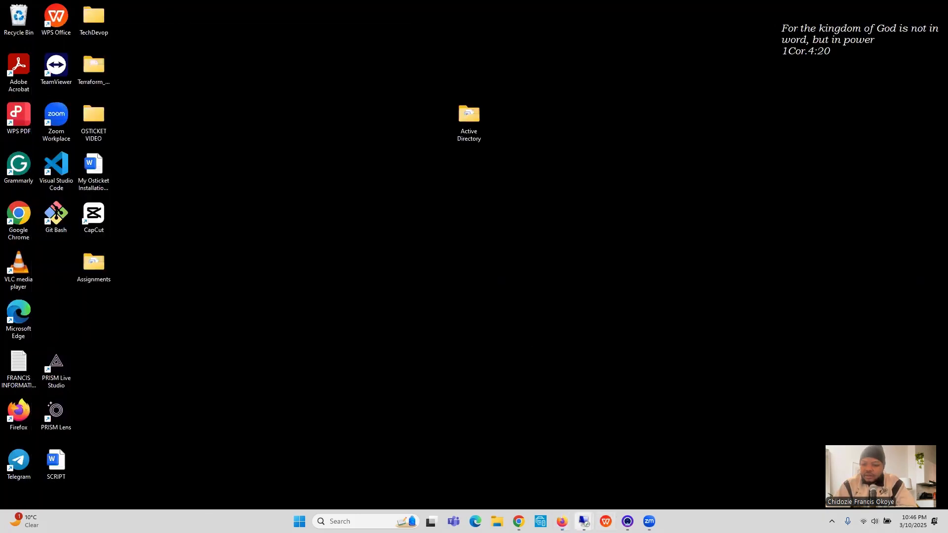
{"action": "mouse_move", "coordinate": [584, 521]}
{"action": "left_click", "coordinate": [627, 463]}
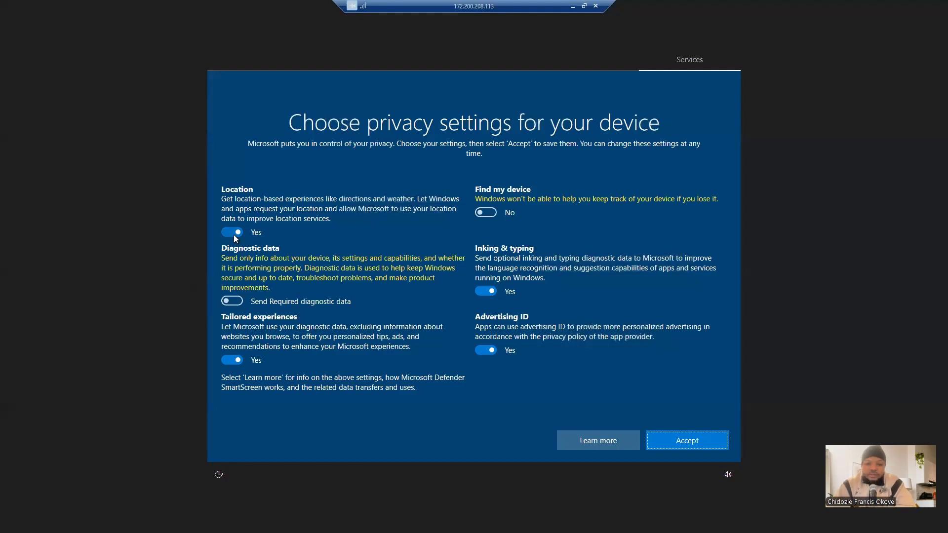
Step: Turn off location, tailored experiences, advertising ID, and inking and typing, and accept Client-1's privacy settings
{"action": "left_click", "coordinate": [234, 235]}
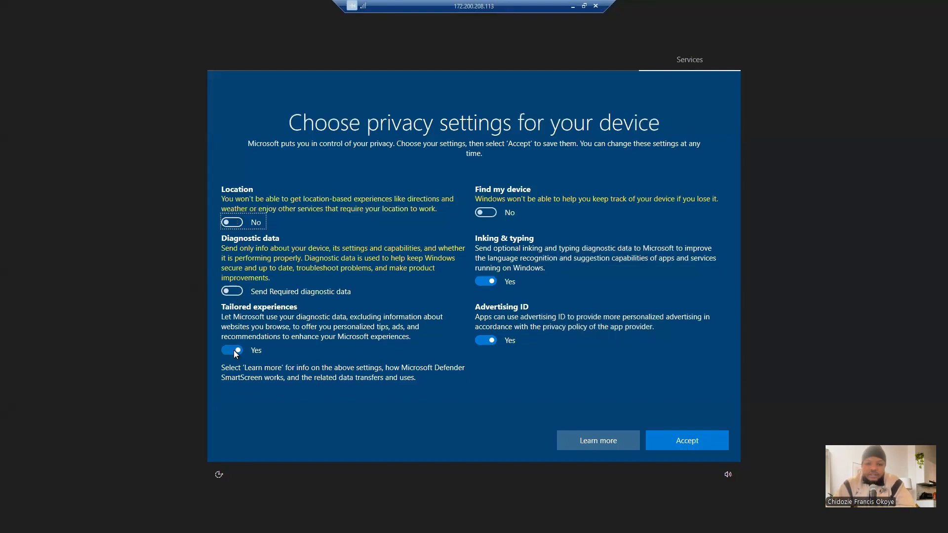
{"action": "left_click", "coordinate": [233, 351]}
{"action": "left_click", "coordinate": [482, 342]}
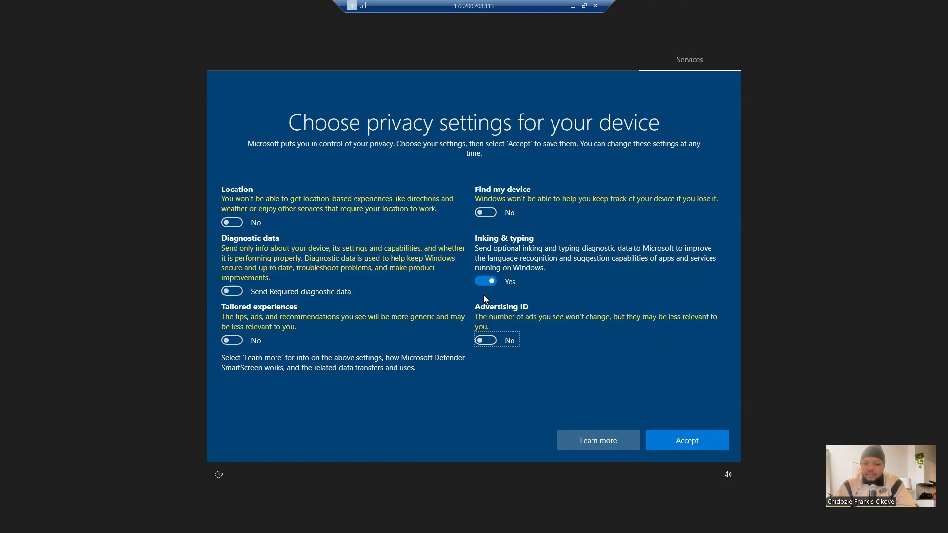
{"action": "left_click", "coordinate": [485, 284]}
{"action": "left_click", "coordinate": [679, 442]}
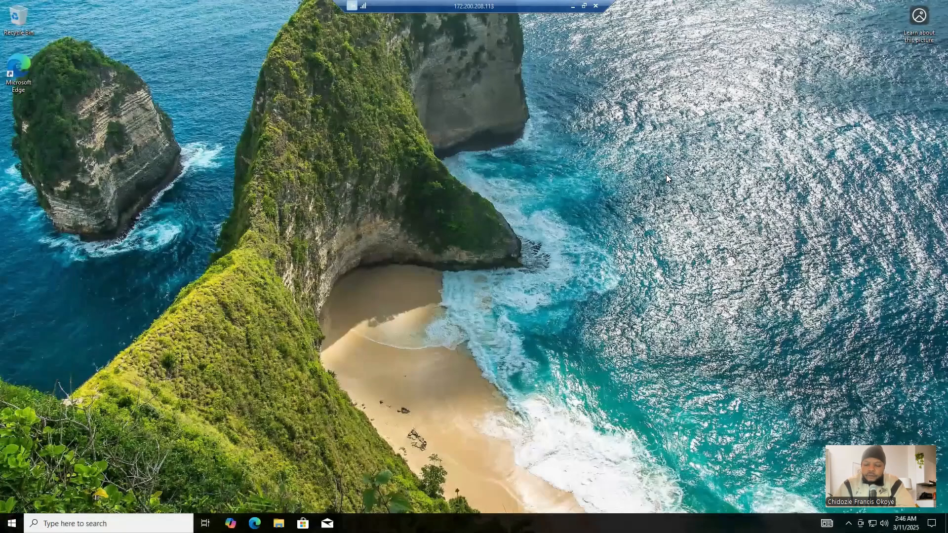
Step: Search for PowerShell on Client-1 and open Windows PowerShell as administrator
{"action": "right_click", "coordinate": [684, 207]}
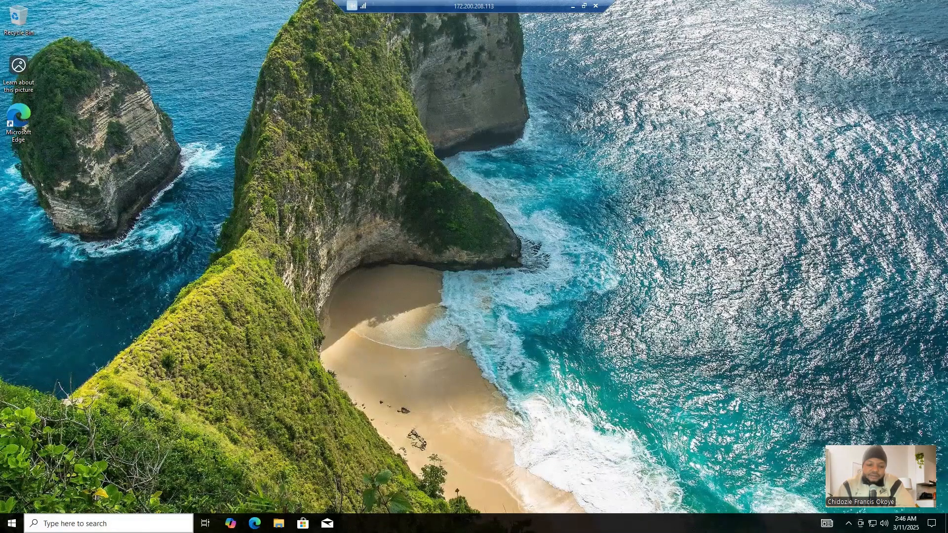
{"action": "key", "text": "super"}
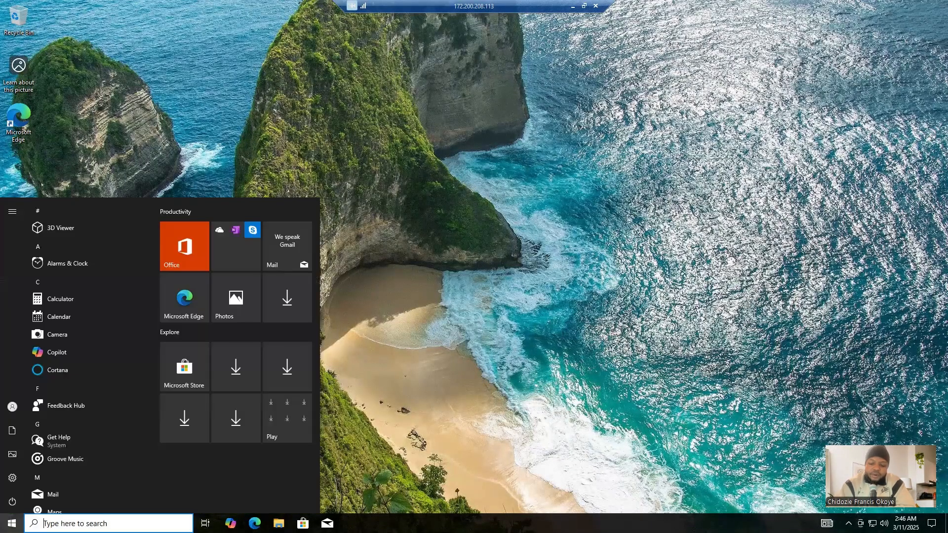
{"action": "type", "text": "power"}
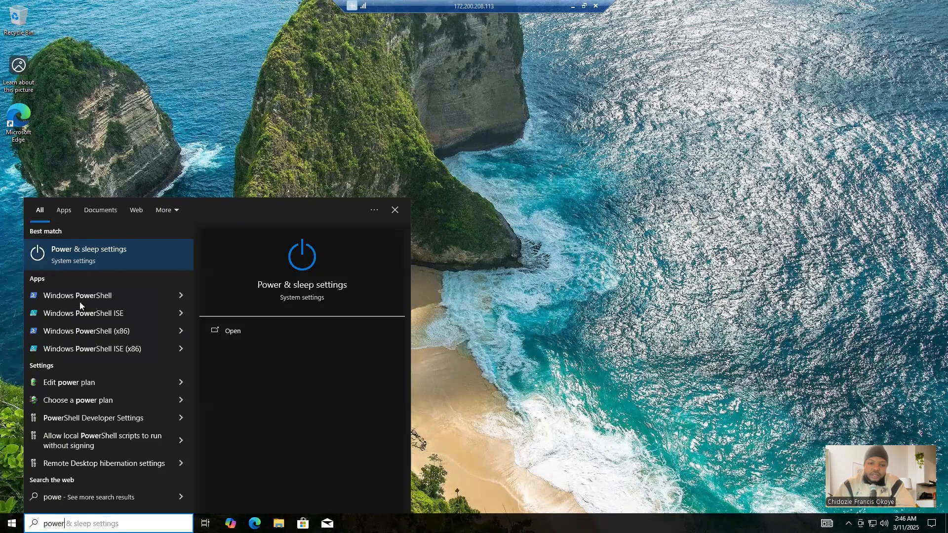
{"action": "type", "text": "s"}
{"action": "left_click", "coordinate": [100, 260]}
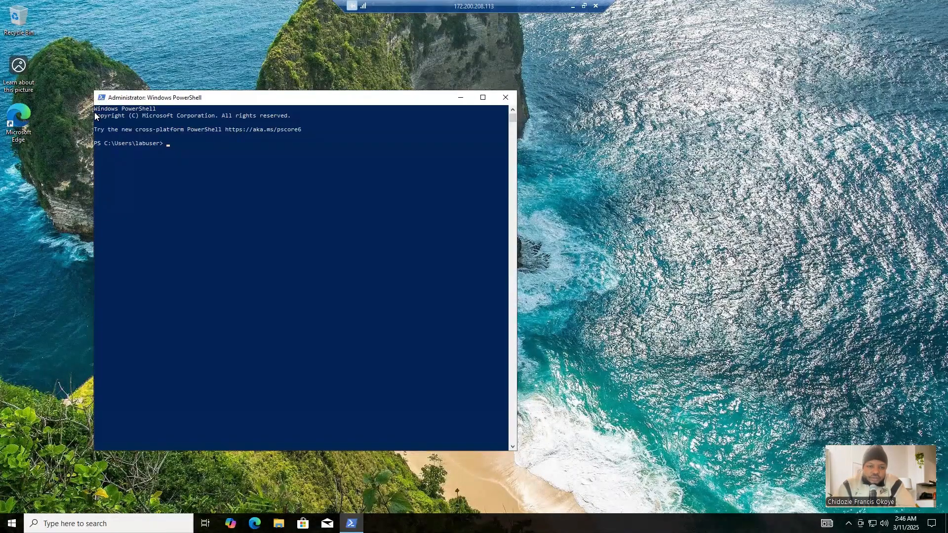
Step: Set the font size of the PowerShell window to 24 in its properties
{"action": "left_click", "coordinate": [100, 98]}
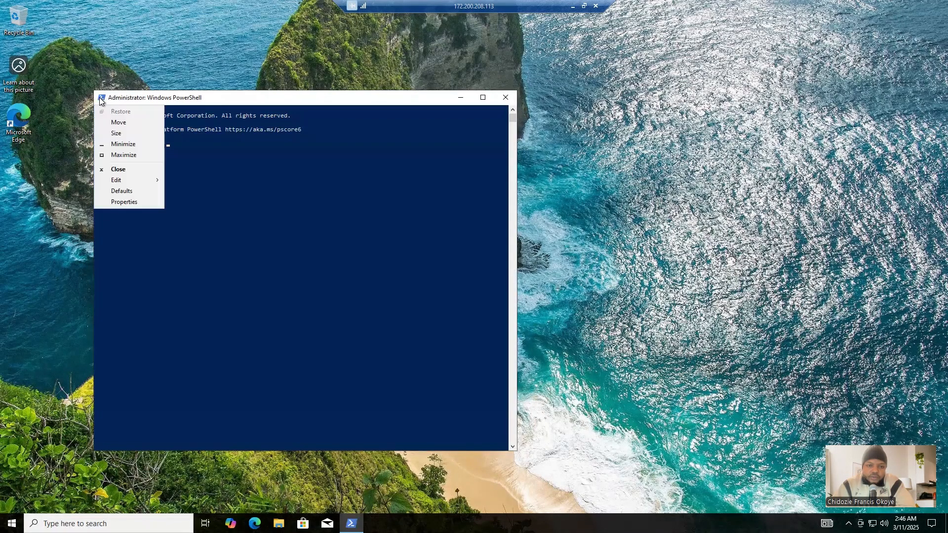
{"action": "left_click", "coordinate": [130, 201]}
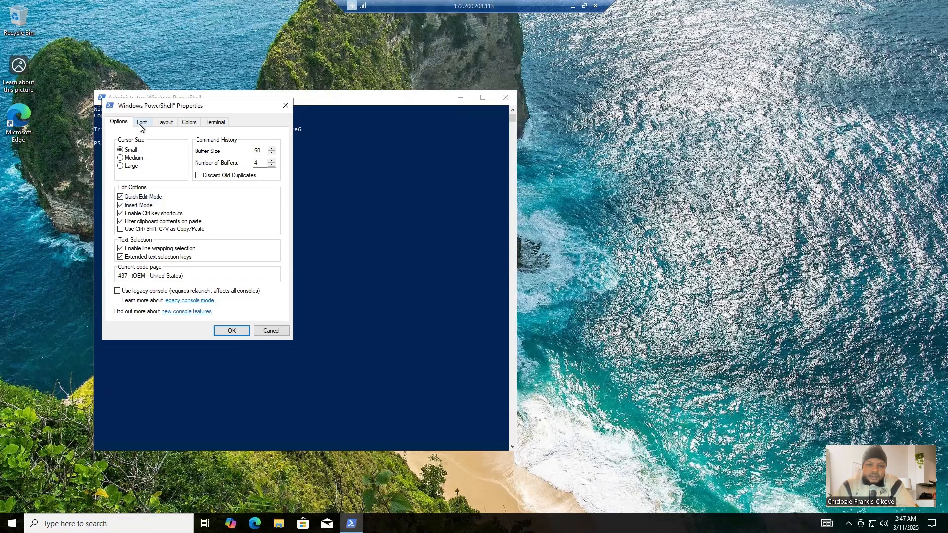
{"action": "left_click", "coordinate": [140, 123]}
{"action": "left_click", "coordinate": [122, 182]}
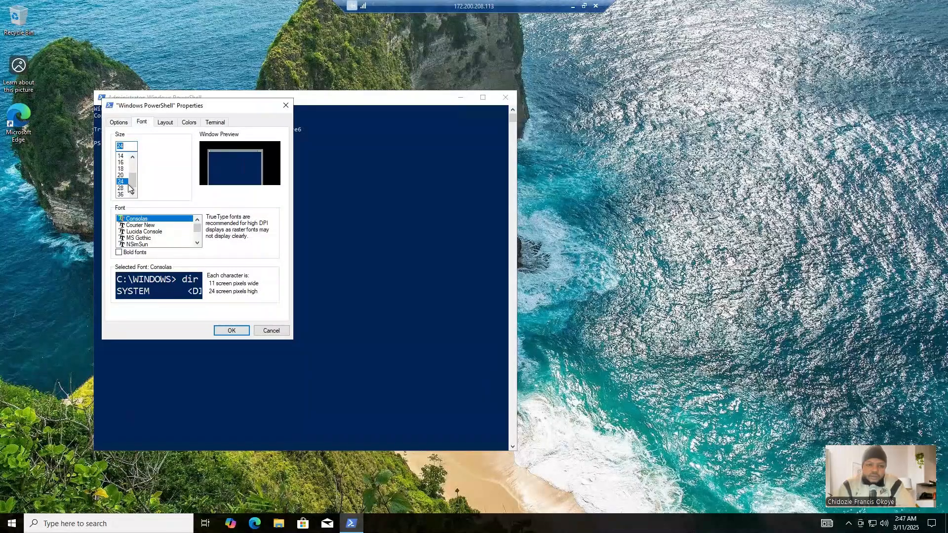
{"action": "left_click", "coordinate": [231, 331]}
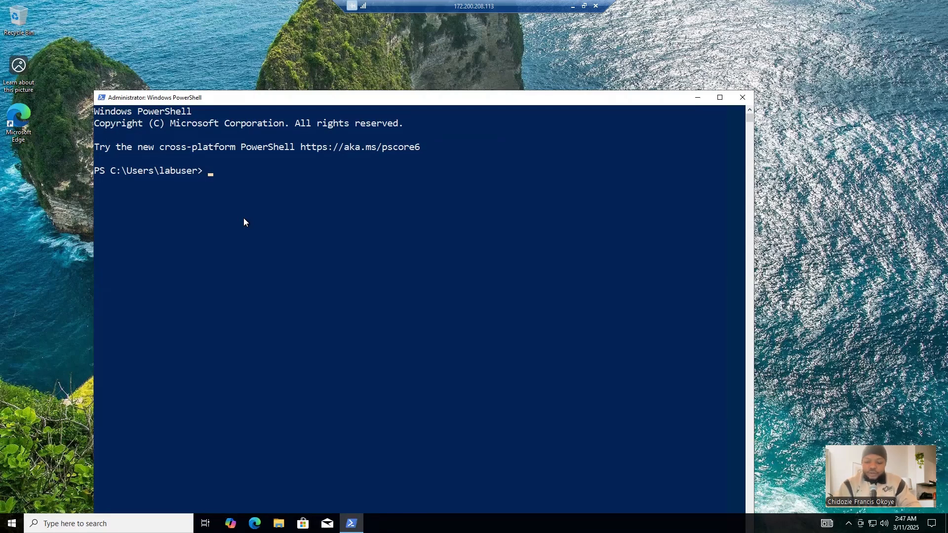
Step: Ping DC-1's private IP address, 10.0.0.4, from PowerShell on Client-1
{"action": "type", "text": "ping "}
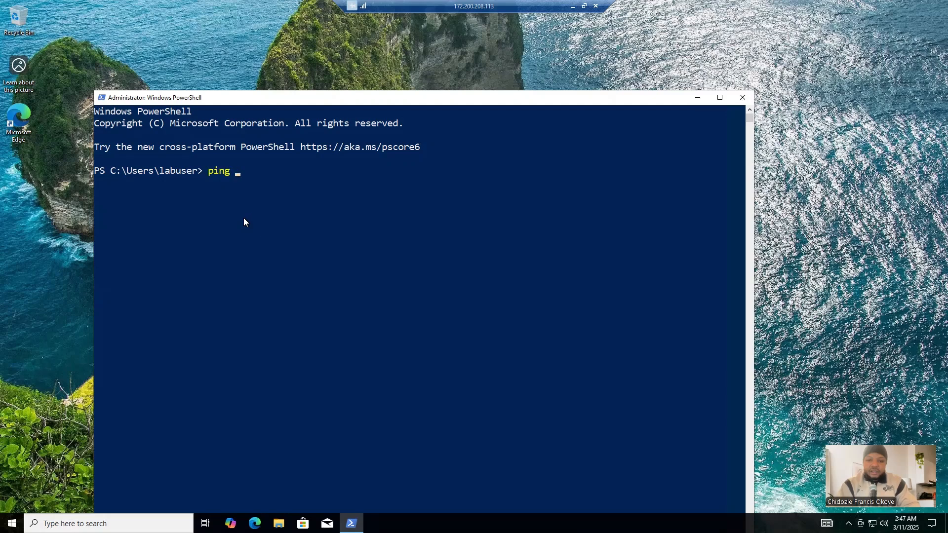
{"action": "type", "text": "10.0.0.4"}
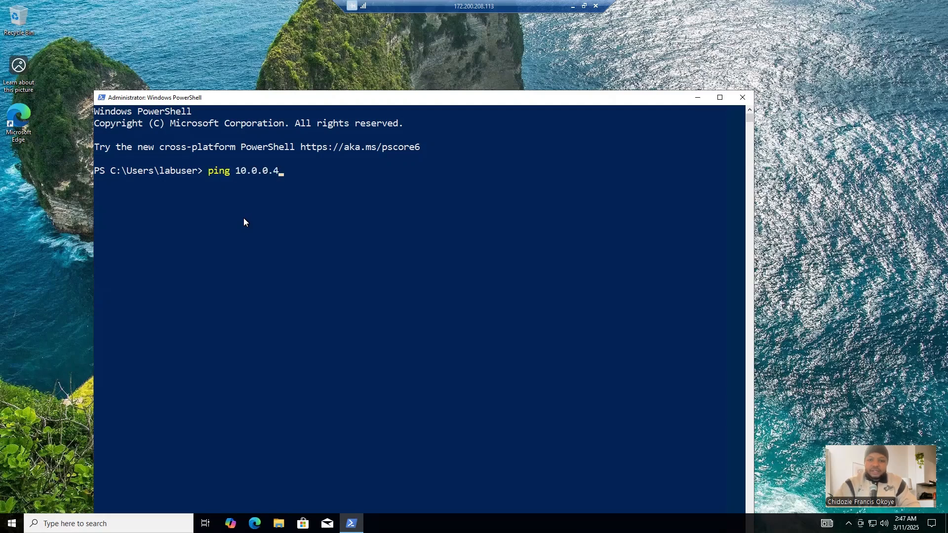
{"action": "key", "text": "Return"}
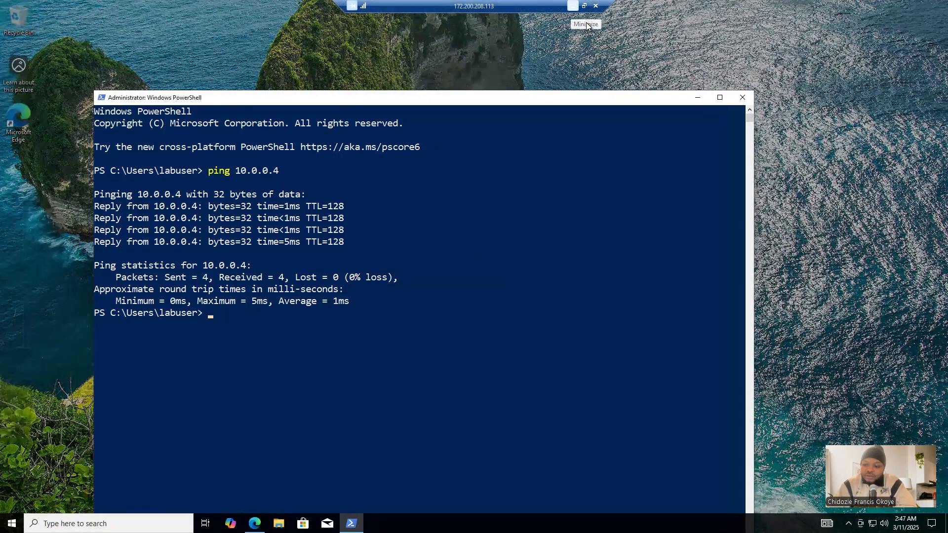
Step: Minimize the Client-1 session, restore both Firefox windows and copy the command ipconfig /all from section 7 of the Active Directory document
{"action": "left_click", "coordinate": [572, 6]}
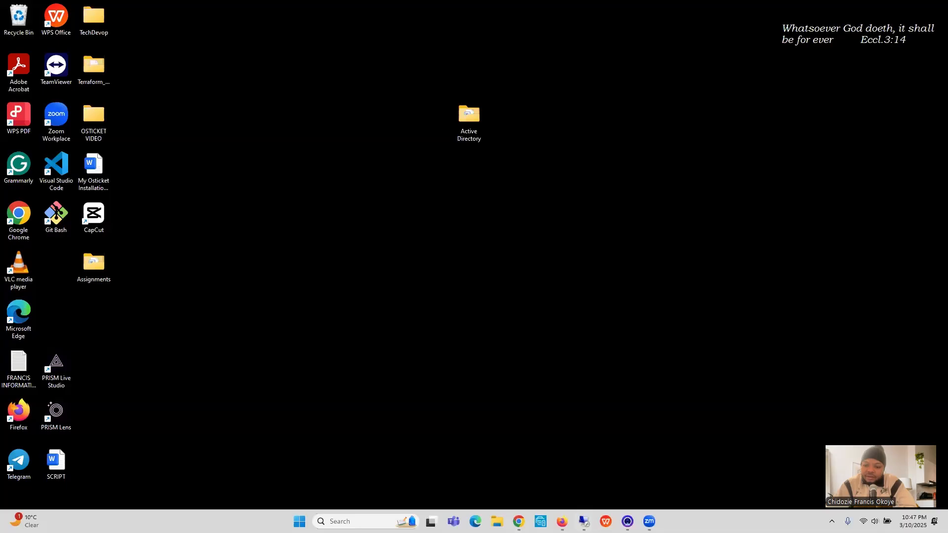
{"action": "mouse_move", "coordinate": [562, 521]}
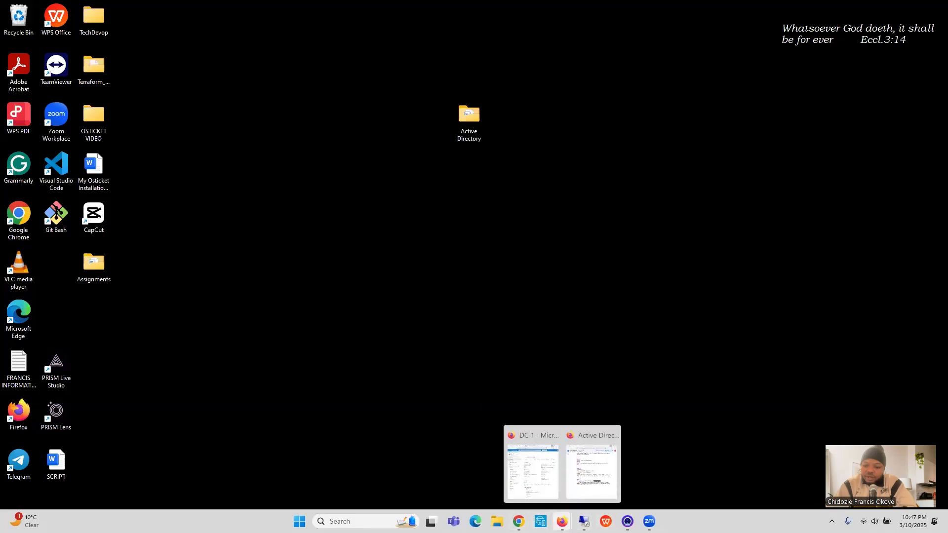
{"action": "left_click", "coordinate": [582, 481]}
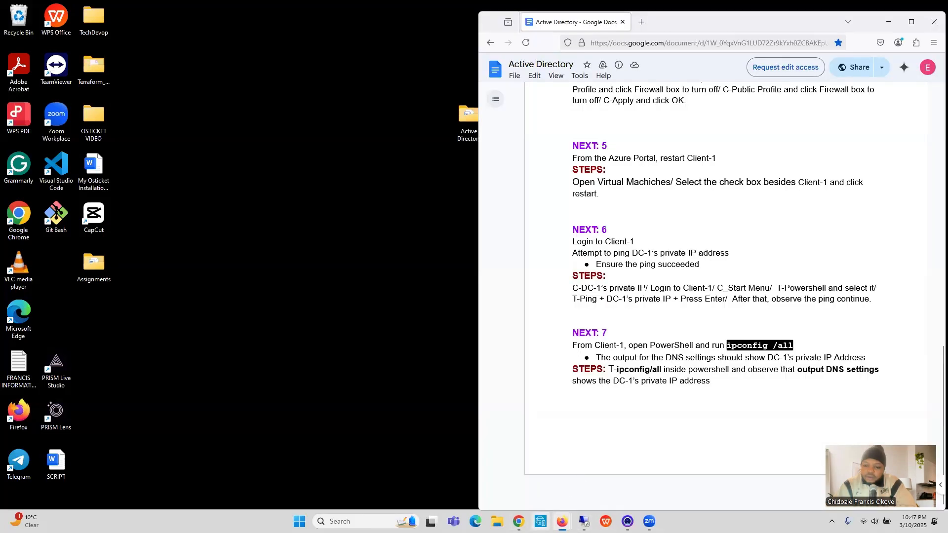
{"action": "mouse_move", "coordinate": [562, 521]}
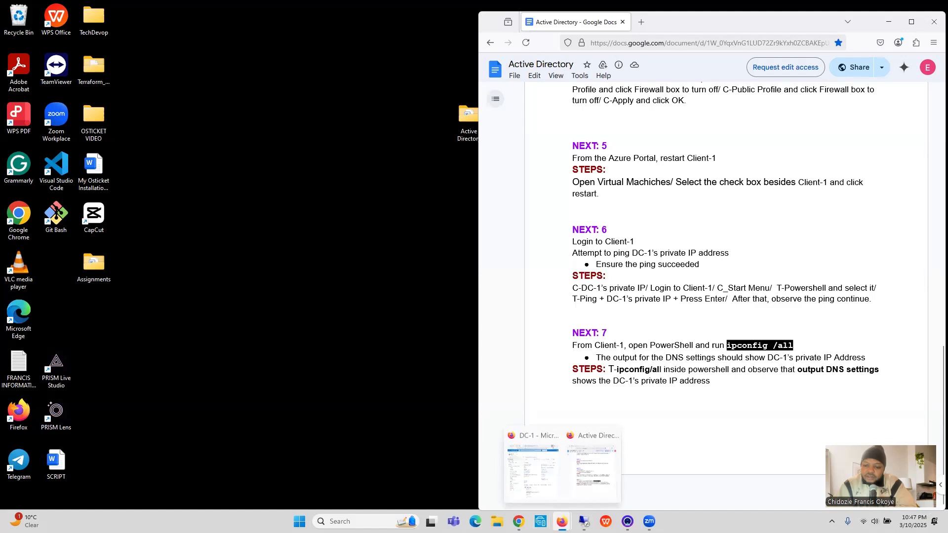
{"action": "left_click", "coordinate": [542, 496]}
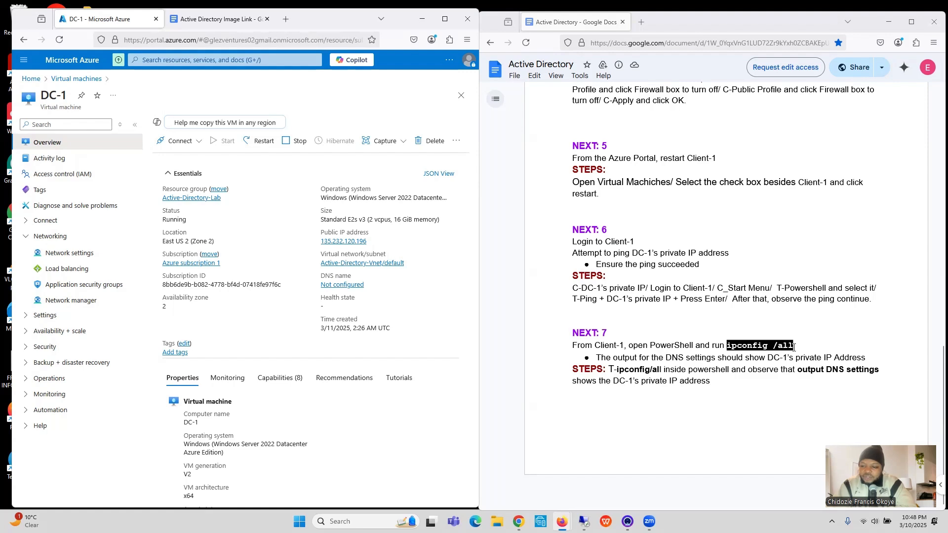
{"action": "left_click_drag", "start_coordinate": [794, 346], "coordinate": [728, 347]}
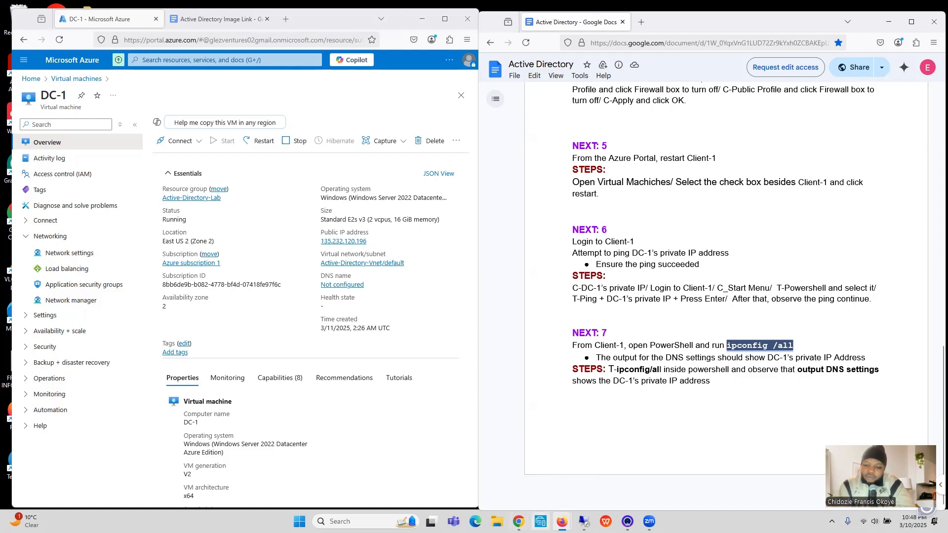
Step: Return to the Client-1 session, minimize PowerShell and check the device name on the system's About page
{"action": "mouse_move", "coordinate": [583, 521]}
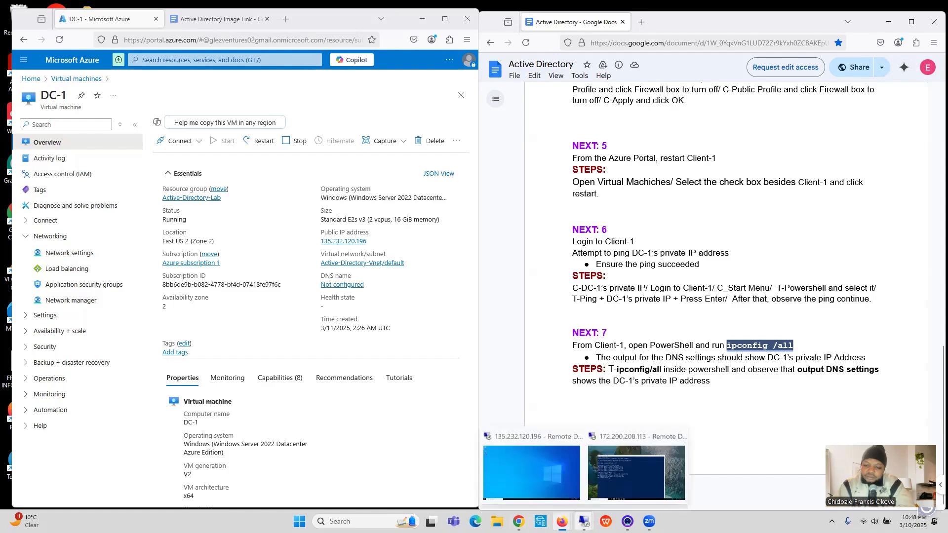
{"action": "left_click", "coordinate": [611, 489]}
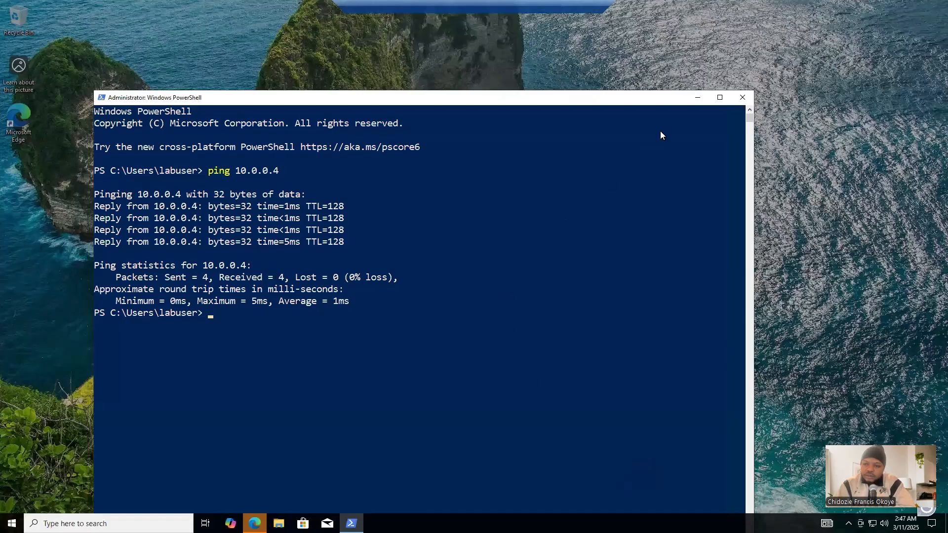
{"action": "left_click", "coordinate": [697, 98]}
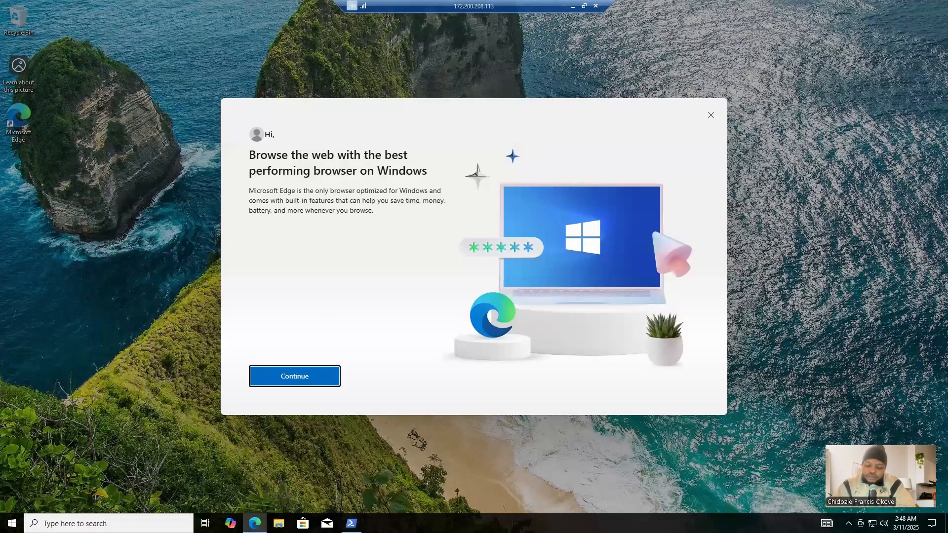
{"action": "left_click", "coordinate": [12, 523]}
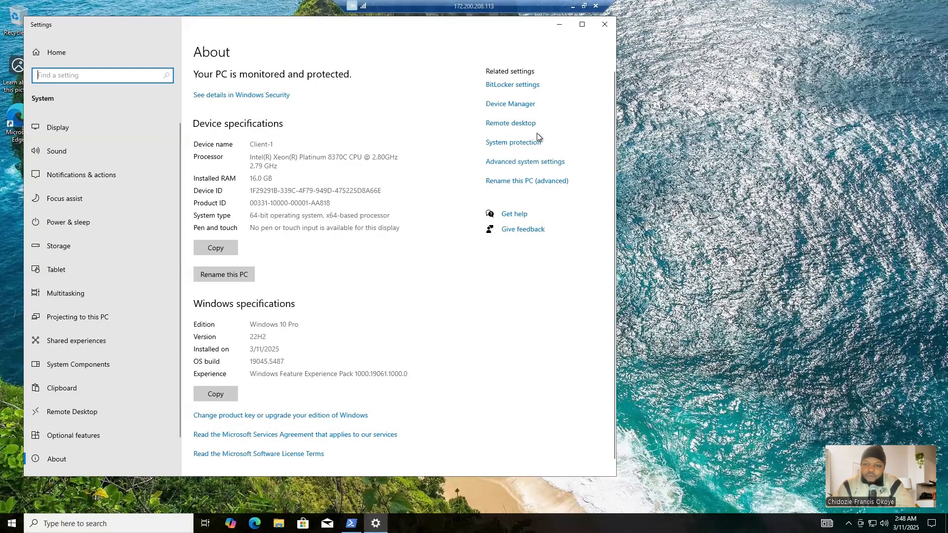
{"action": "left_click", "coordinate": [604, 24]}
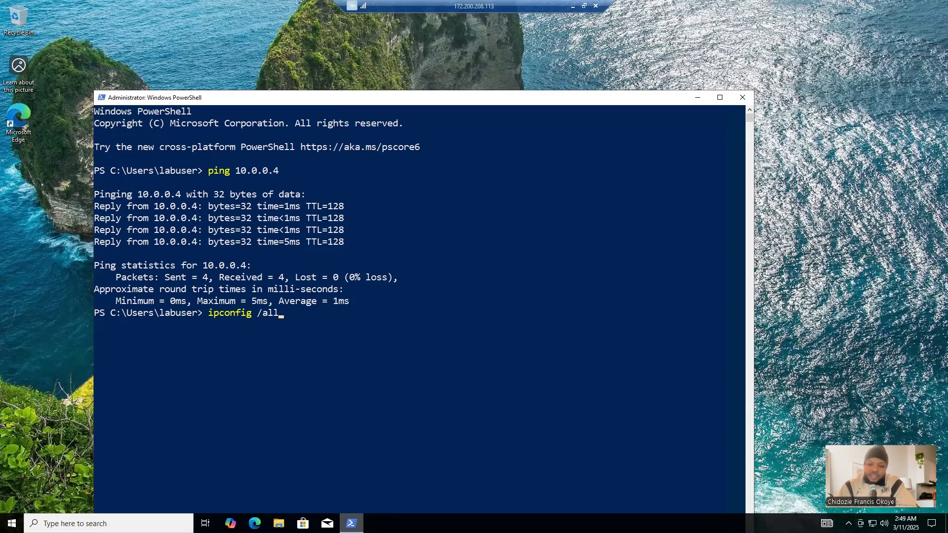
Step: Run ipconfig /all in PowerShell, highlight the DNS Servers line of the Ethernet adapter and minimize the window
{"action": "key", "text": "Return"}
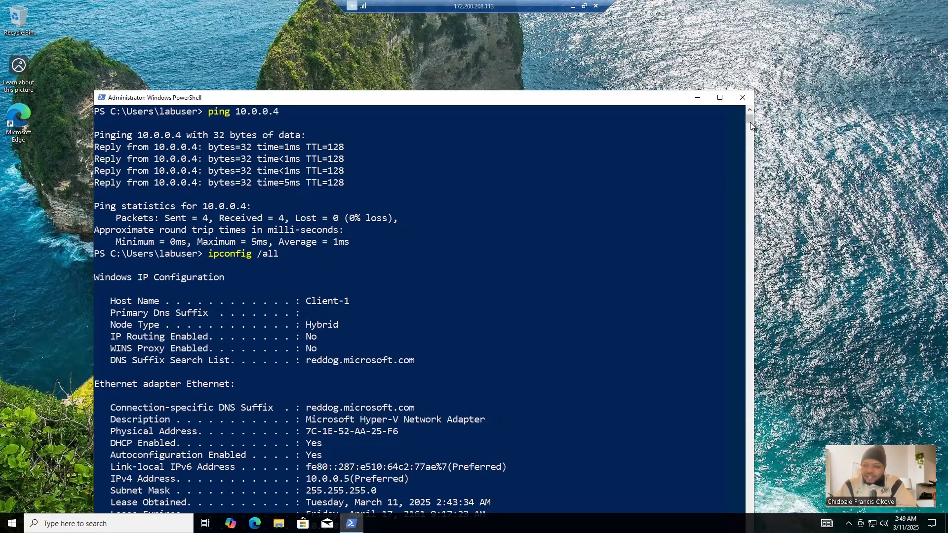
{"action": "left_click_drag", "start_coordinate": [750, 122], "coordinate": [752, 129]}
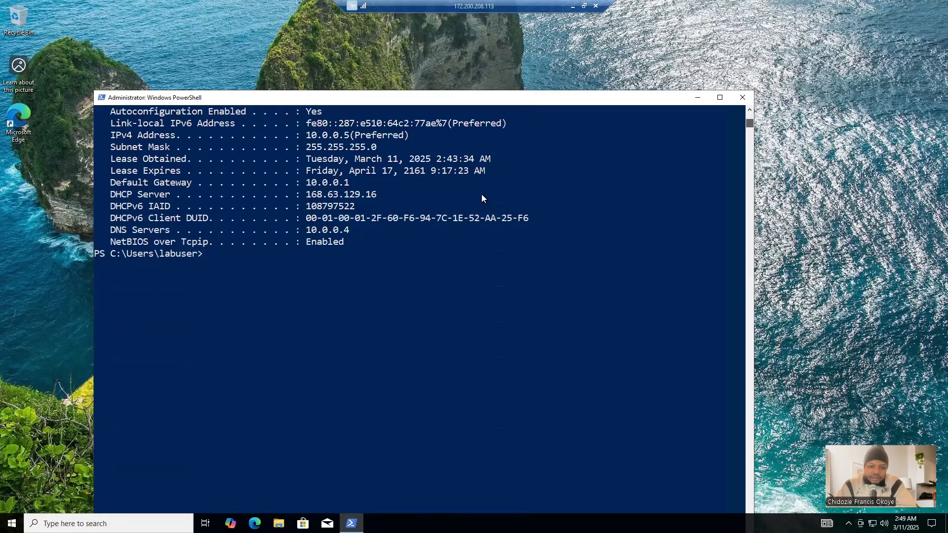
{"action": "scroll", "coordinate": [110, 298], "scroll_direction": "up", "scroll_amount": 2}
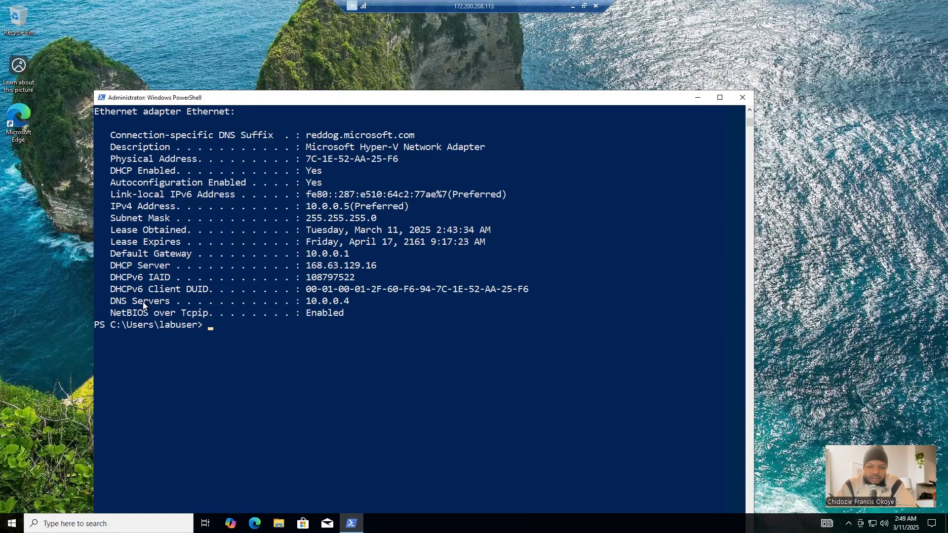
{"action": "left_click_drag", "start_coordinate": [108, 300], "coordinate": [351, 304]}
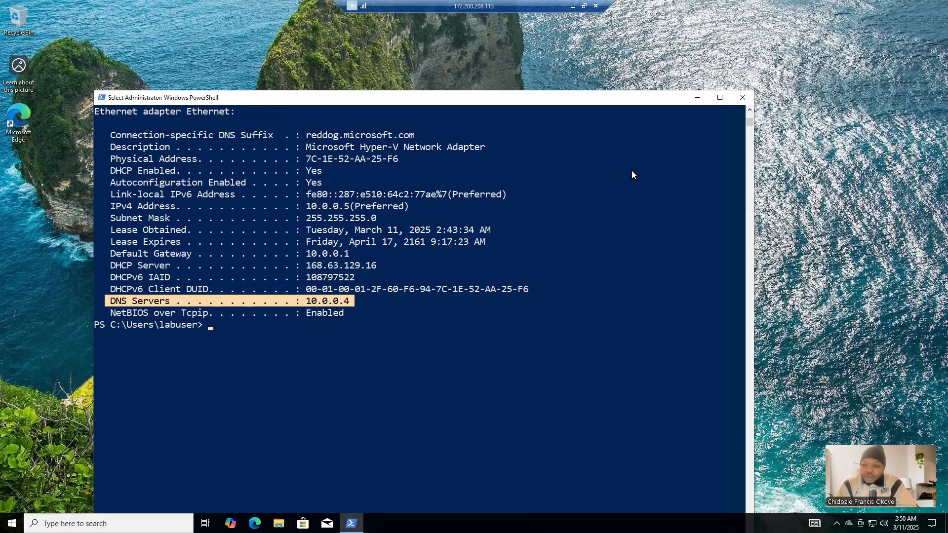
{"action": "left_click", "coordinate": [698, 99]}
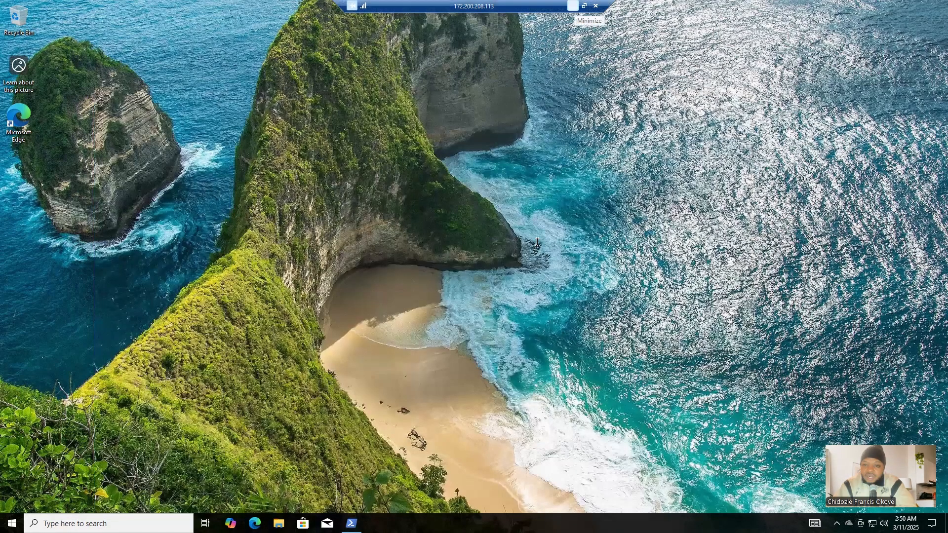
Step: Minimize the Client-1 session and switch to the DC-1 remote desktop session
{"action": "left_click", "coordinate": [572, 6]}
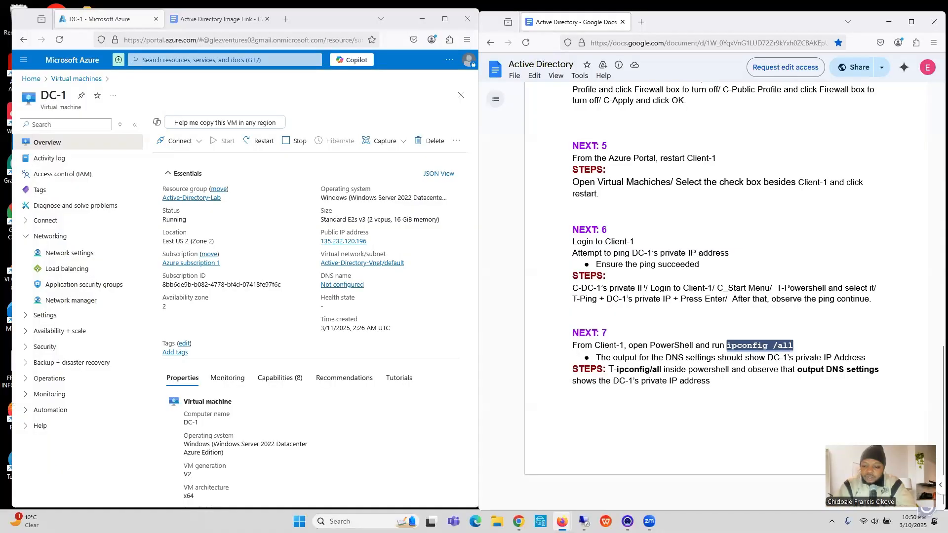
{"action": "mouse_move", "coordinate": [584, 521]}
{"action": "left_click", "coordinate": [545, 455]}
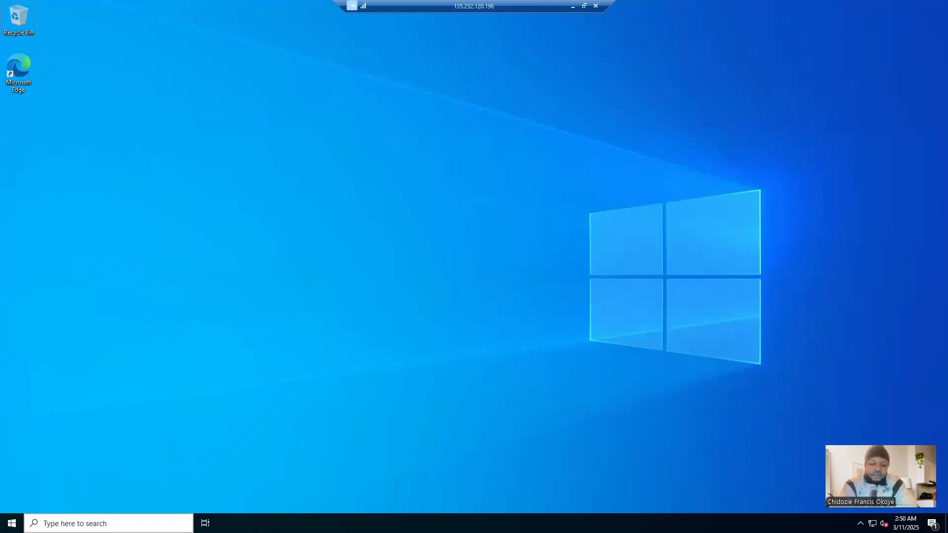
Step: Open Windows PowerShell on DC-1 and run the copied command ipconfig /all
{"action": "key", "text": "super"}
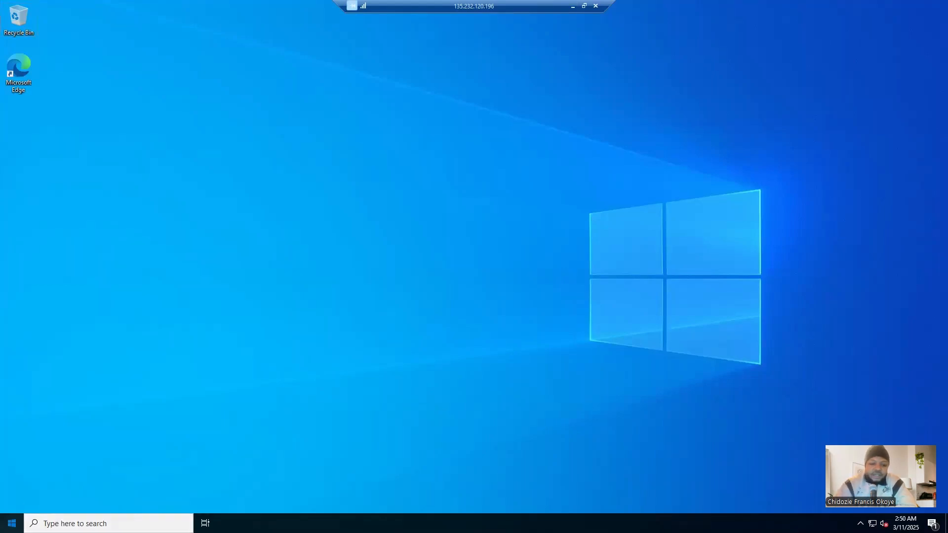
{"action": "type", "text": "power"}
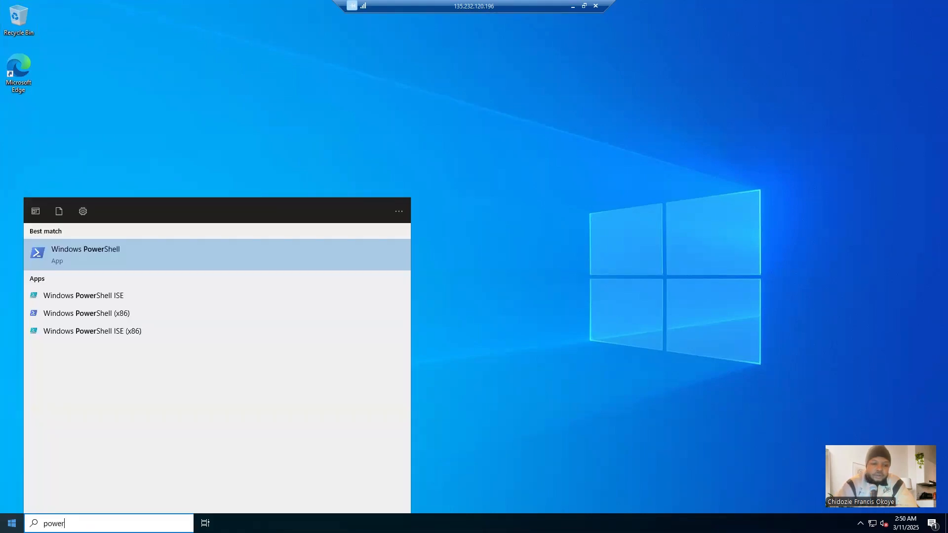
{"action": "left_click", "coordinate": [12, 524]}
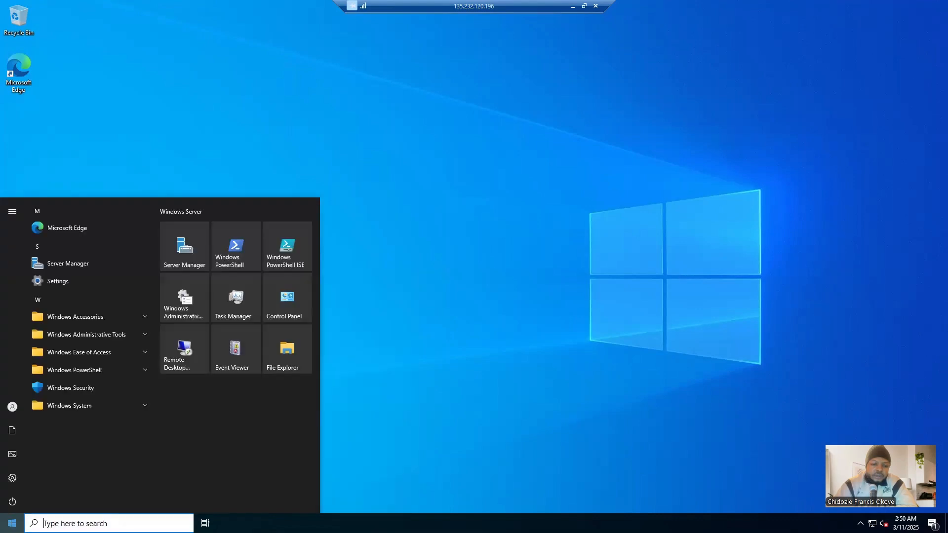
{"action": "type", "text": "po"}
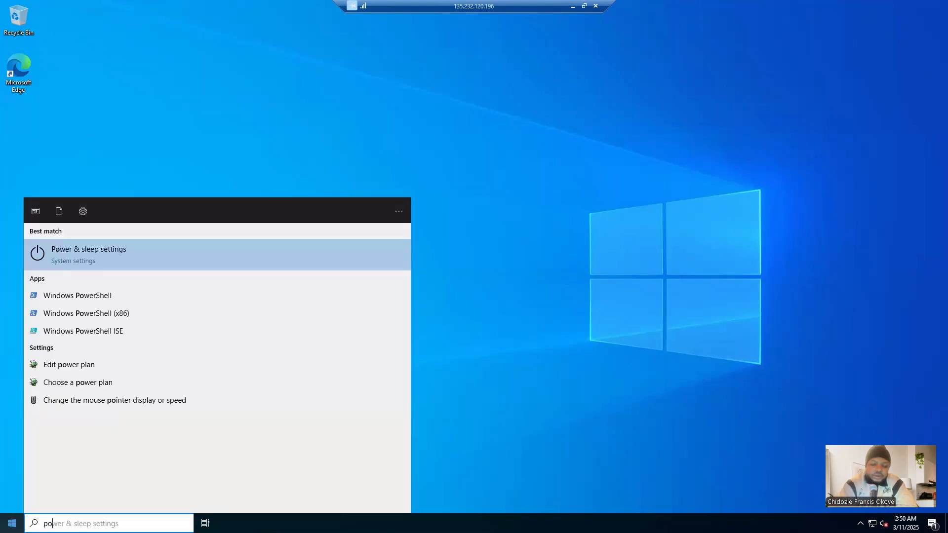
{"action": "type", "text": "w"}
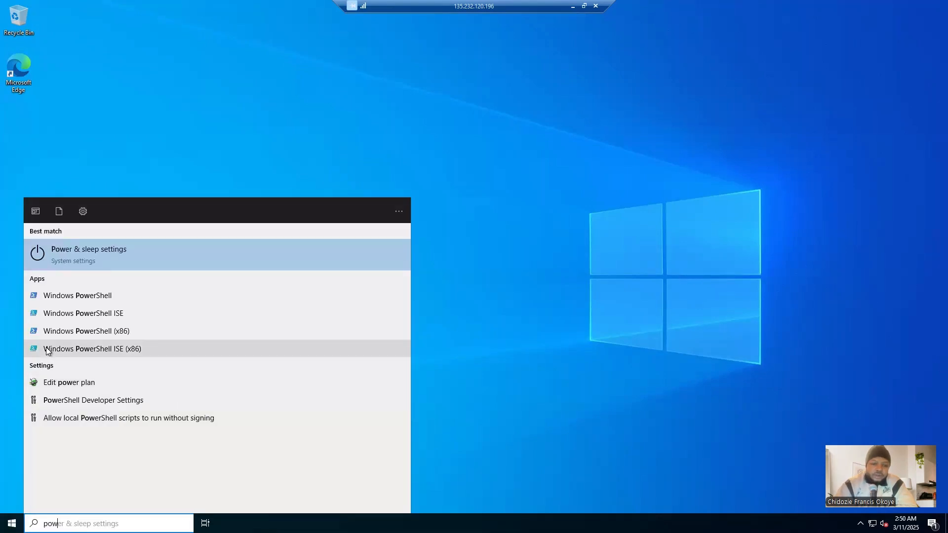
{"action": "left_click", "coordinate": [60, 296]}
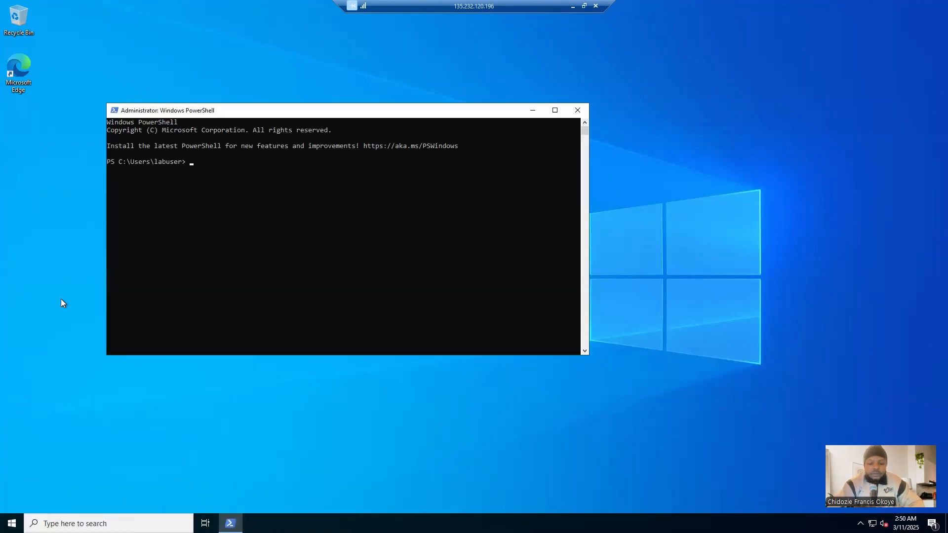
{"action": "type", "text": "ipconfig /all"}
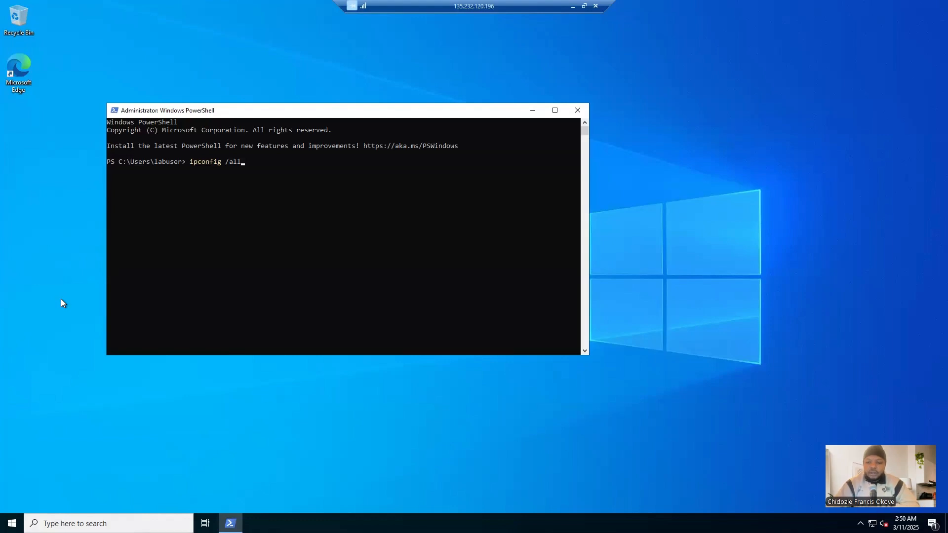
{"action": "key", "text": "Return"}
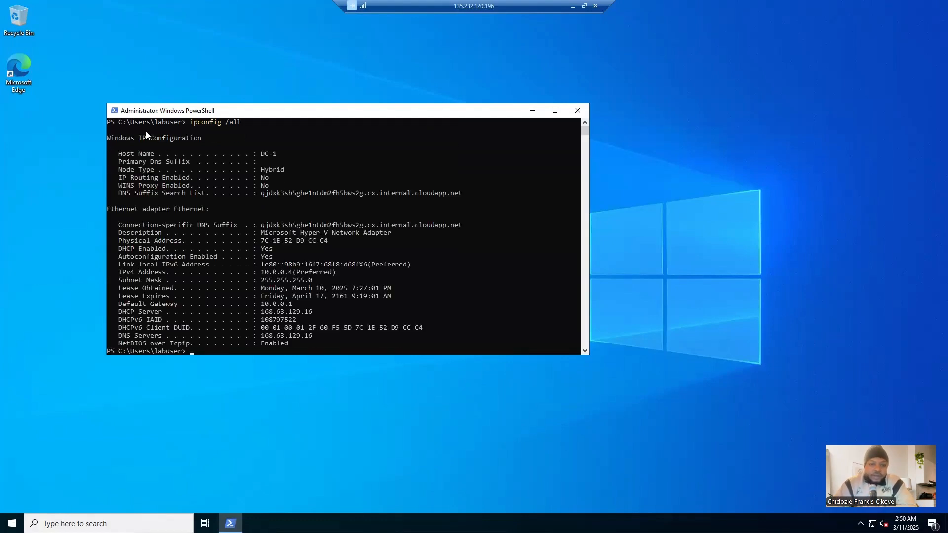
Step: Set the PowerShell window's font size to 24 in its properties
{"action": "left_click", "coordinate": [115, 111]}
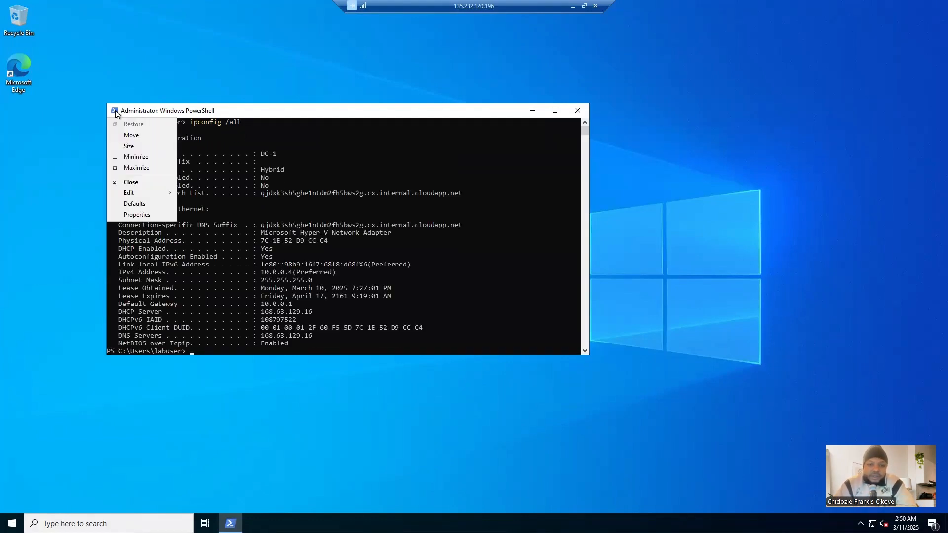
{"action": "left_click", "coordinate": [137, 215]}
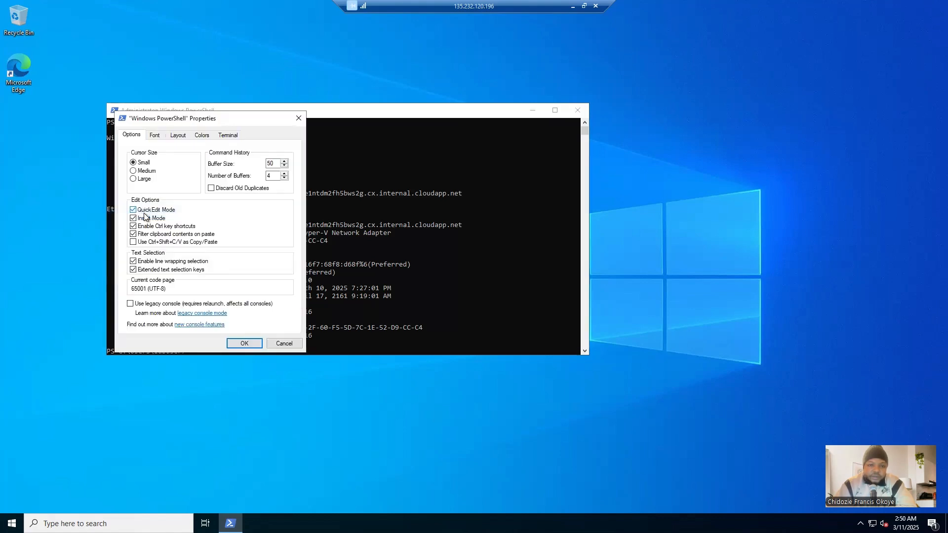
{"action": "left_click", "coordinate": [154, 135]}
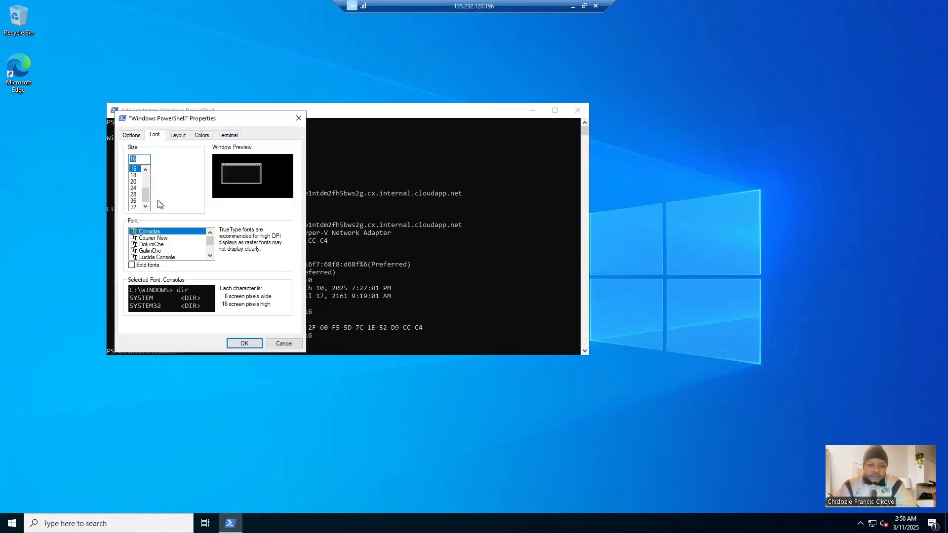
{"action": "left_click", "coordinate": [134, 188]}
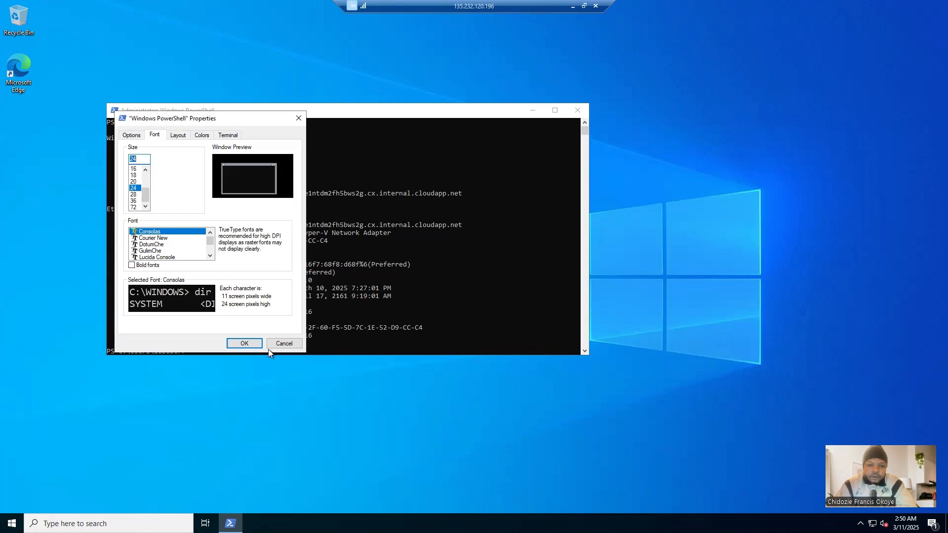
{"action": "left_click", "coordinate": [244, 343]}
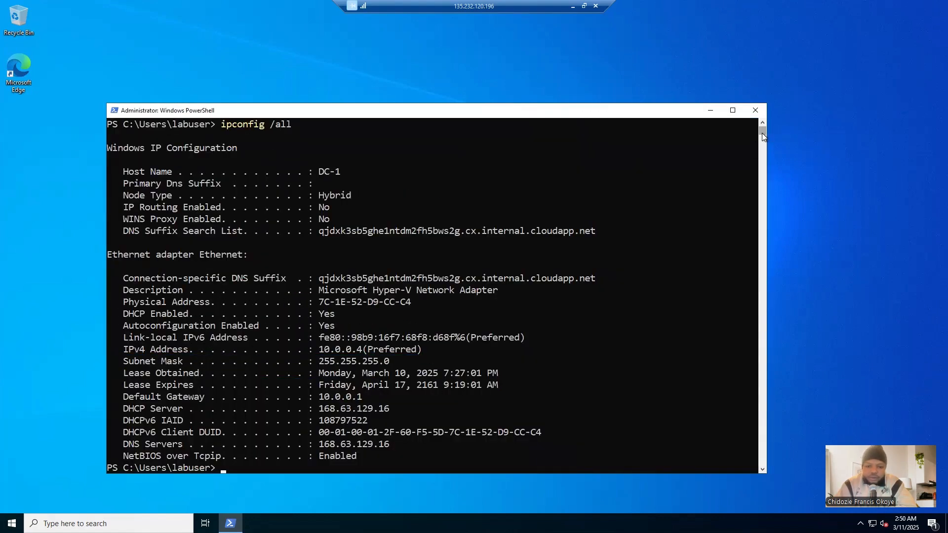
Step: Review DC-1's ipconfig output from the top and highlight the DNS Servers line of the Ethernet adapter
{"action": "left_click_drag", "start_coordinate": [763, 132], "coordinate": [760, 133]}
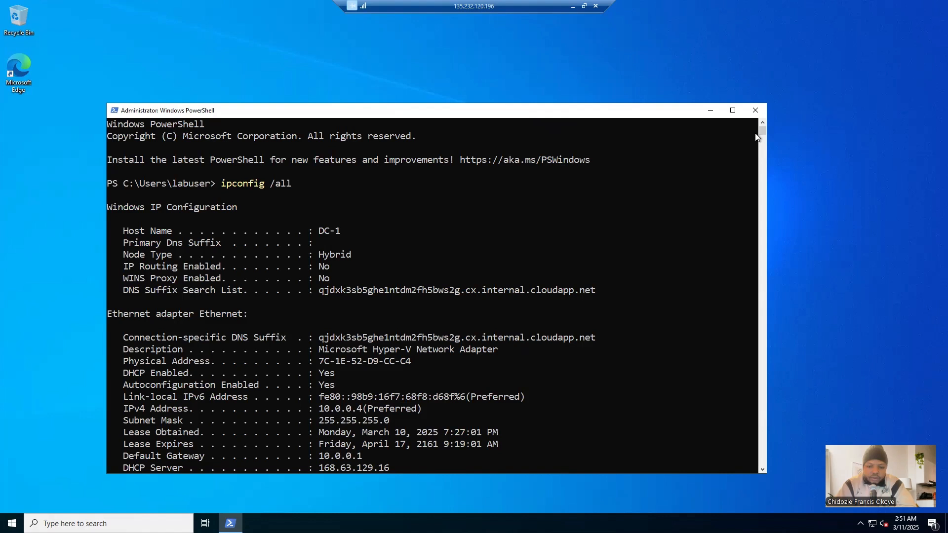
{"action": "left_click", "coordinate": [675, 250]}
{"action": "key", "text": "Escape"}
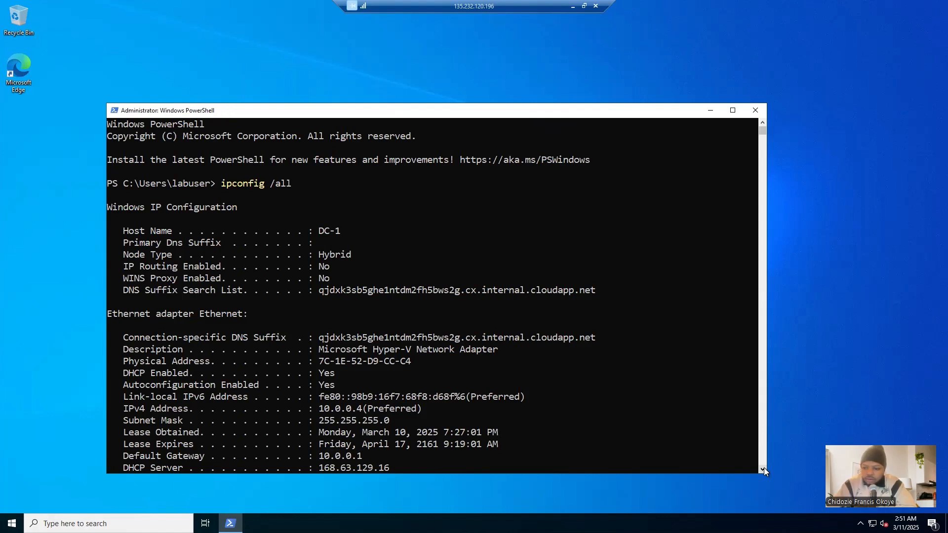
{"action": "scroll", "coordinate": [763, 470], "scroll_direction": "down", "scroll_amount": 8}
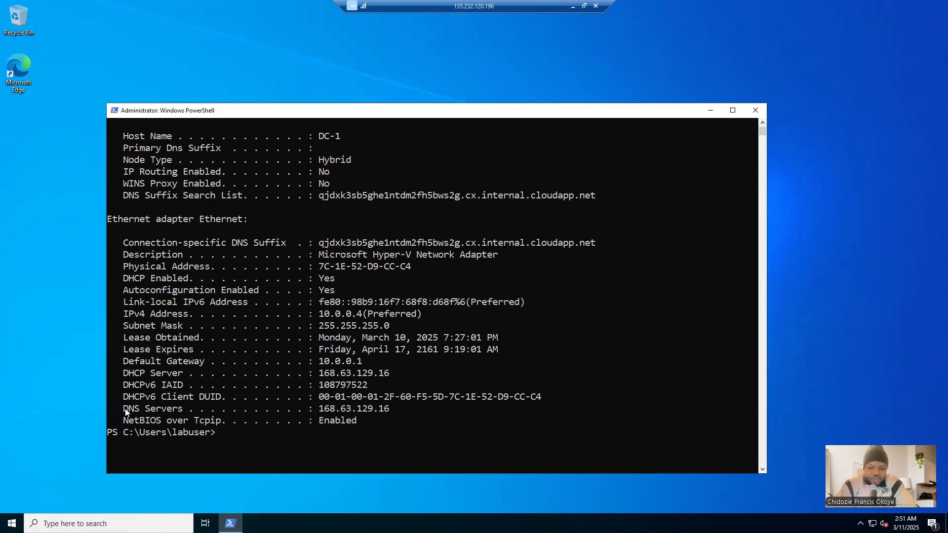
{"action": "left_click_drag", "start_coordinate": [126, 408], "coordinate": [391, 415]}
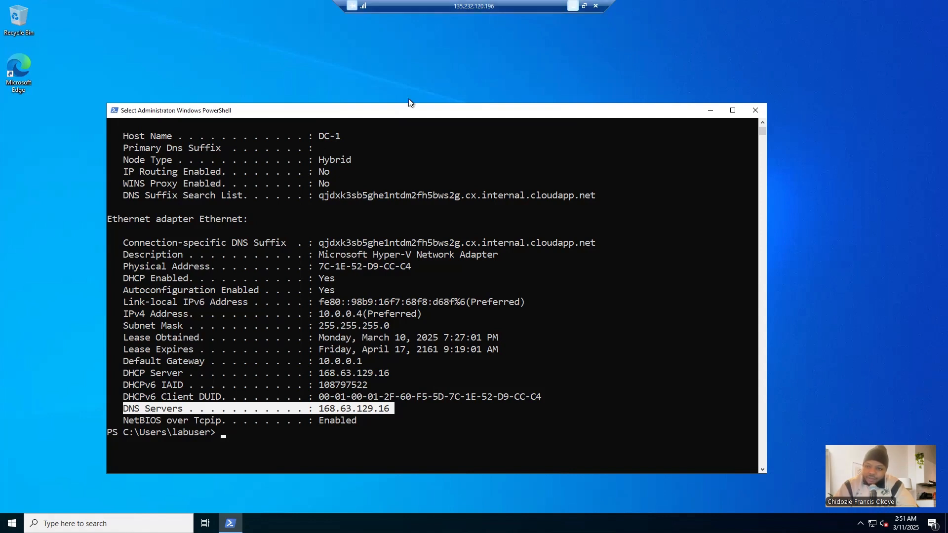
Step: Minimize the DC-1 session and return to the Client-1 remote desktop session
{"action": "left_click", "coordinate": [573, 6]}
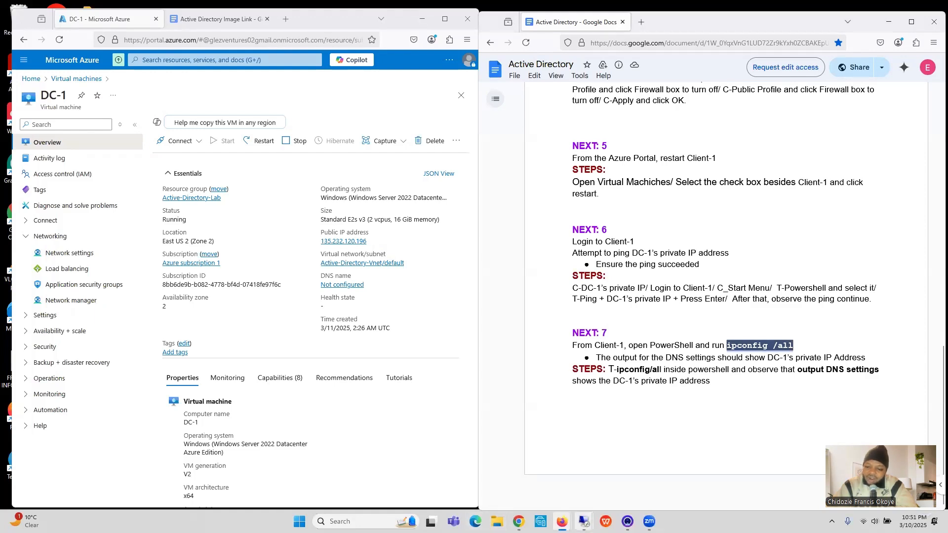
{"action": "mouse_move", "coordinate": [583, 521]}
{"action": "left_click", "coordinate": [614, 482]}
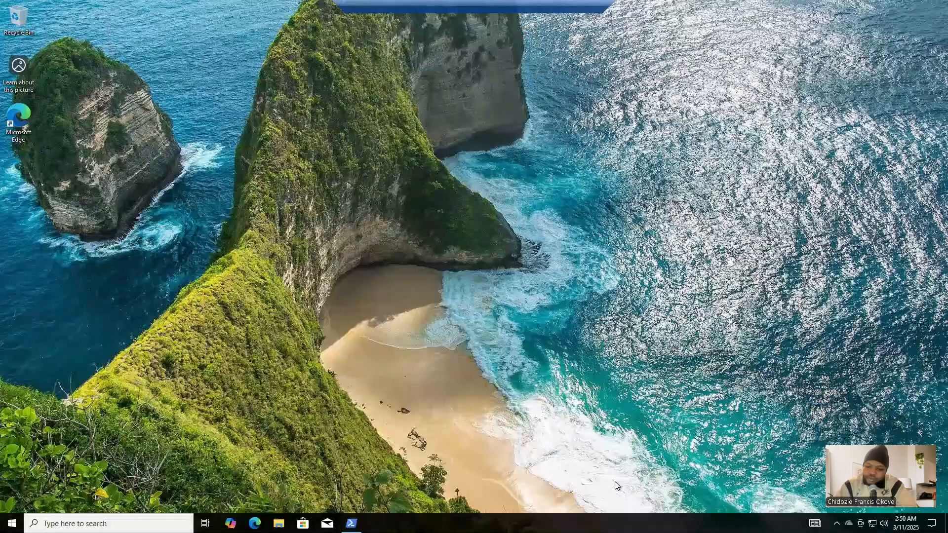